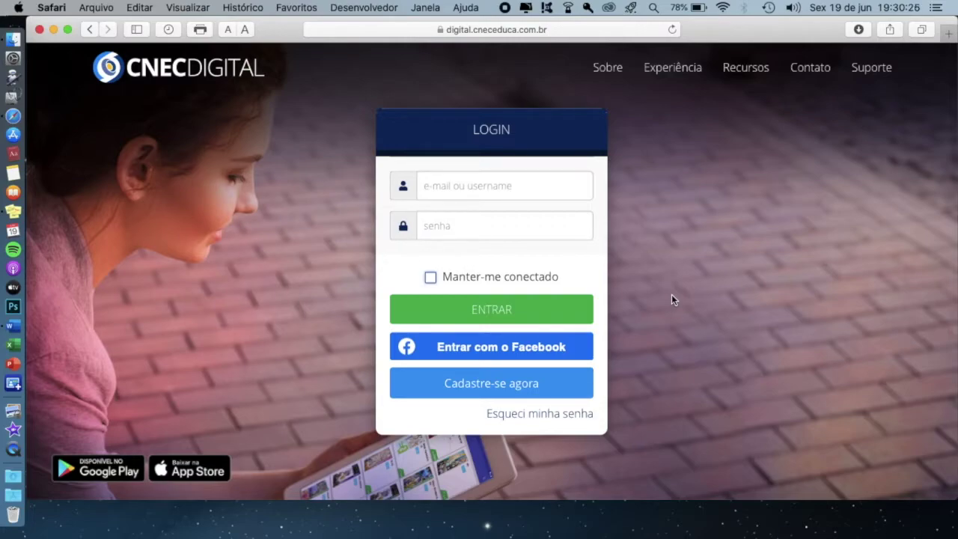
- Switch to Word and look over the Tuesday Ciências entry in the 6º ano weekly schedule
{"action": "key", "text": "ctrl+Up"}
{"action": "left_click", "coordinate": [583, 64]}
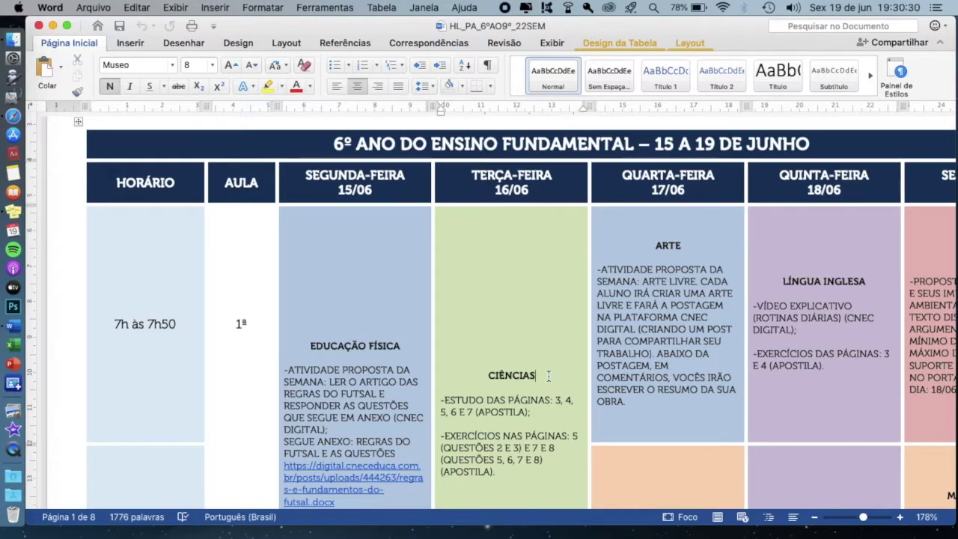
{"action": "scroll", "coordinate": [548, 376], "scroll_direction": "down", "scroll_amount": 1}
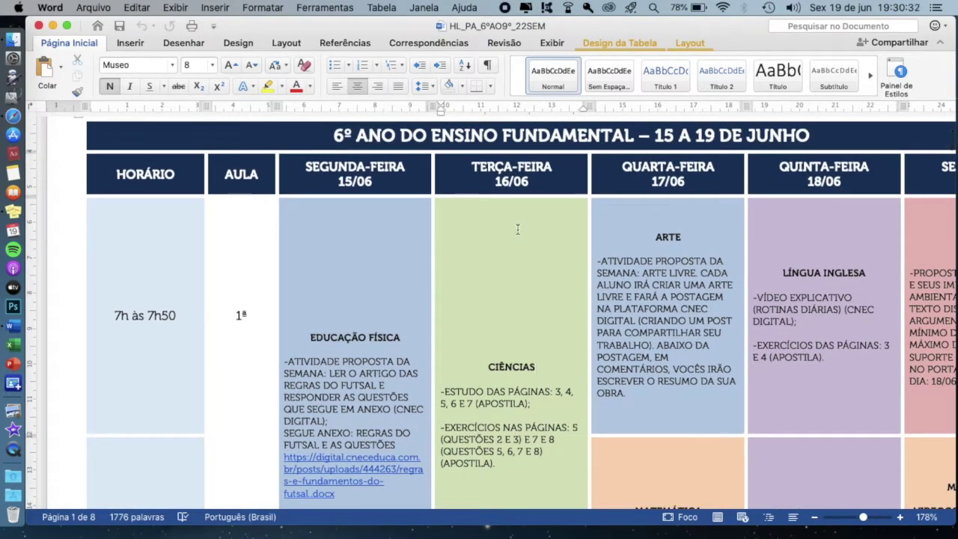
{"action": "triple_click", "coordinate": [474, 438]}
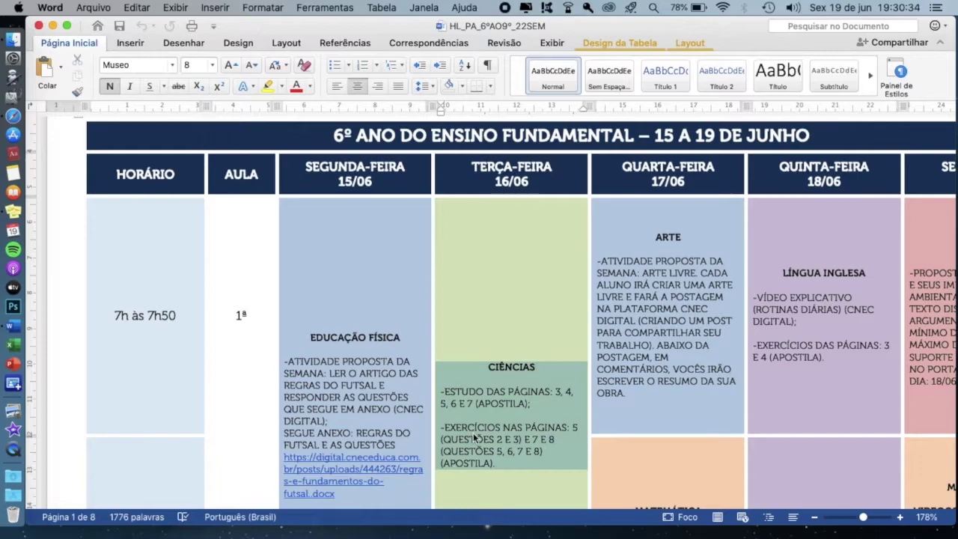
{"action": "left_click", "coordinate": [530, 404]}
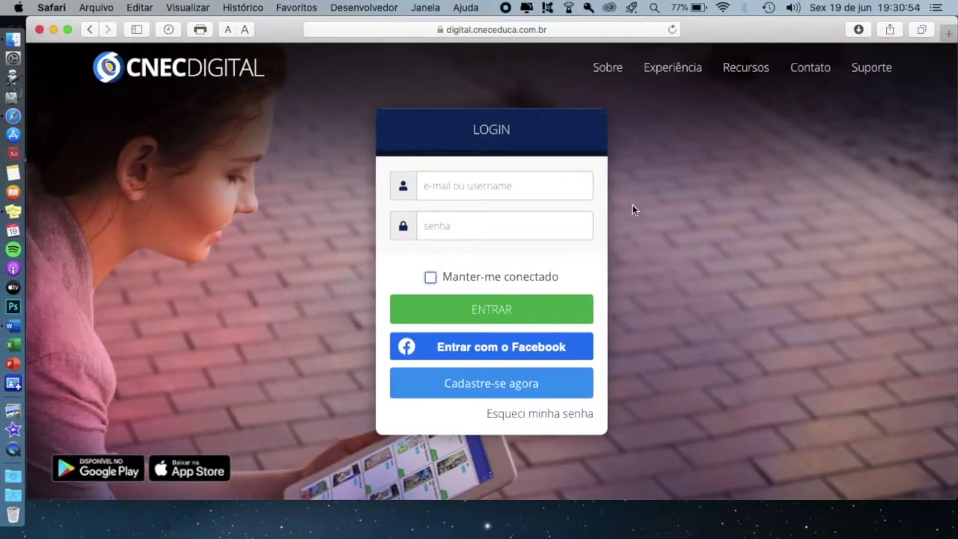
- Switch to Safari and sign in to CNEC Digital with the teacher's saved e-mail and account password
{"action": "left_click", "coordinate": [504, 185]}
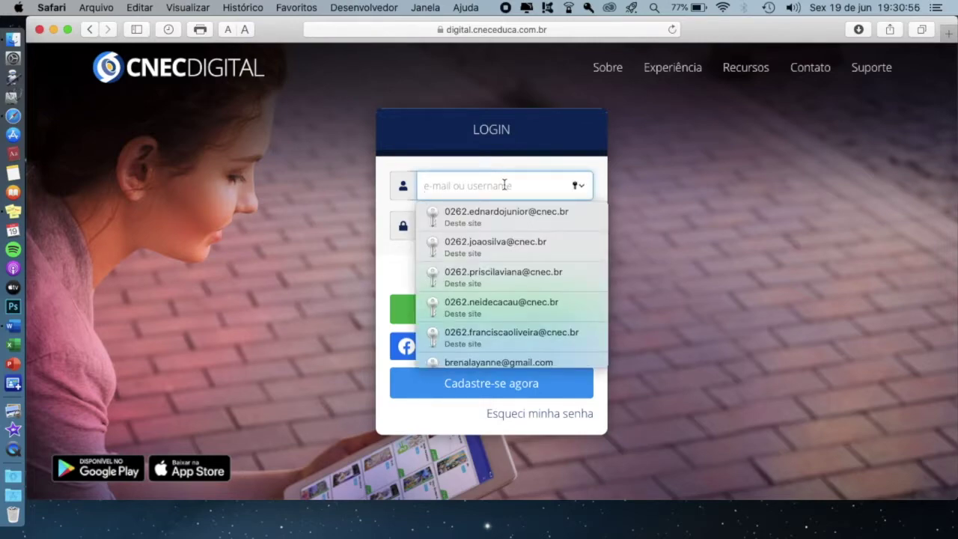
{"action": "scroll", "coordinate": [506, 320], "scroll_direction": "down", "scroll_amount": 1}
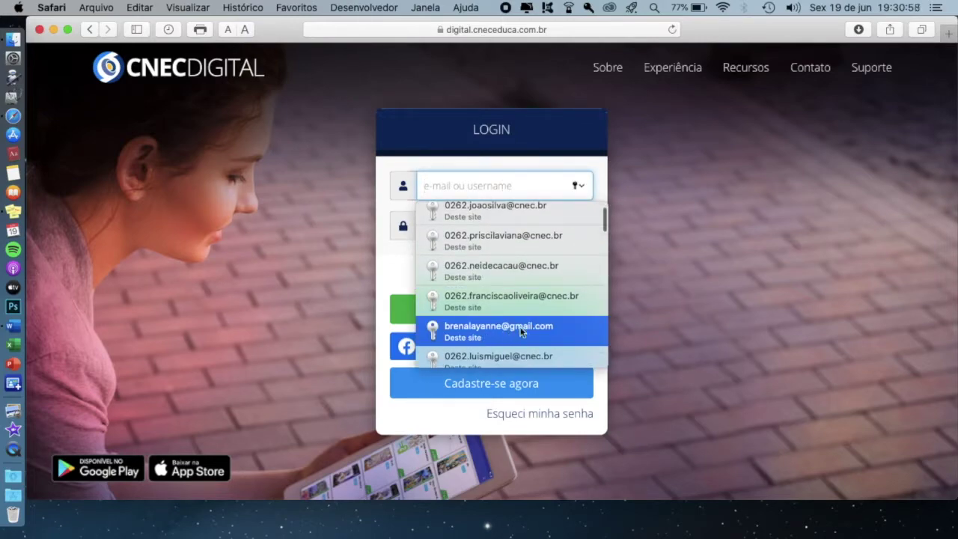
{"action": "left_click", "coordinate": [512, 329]}
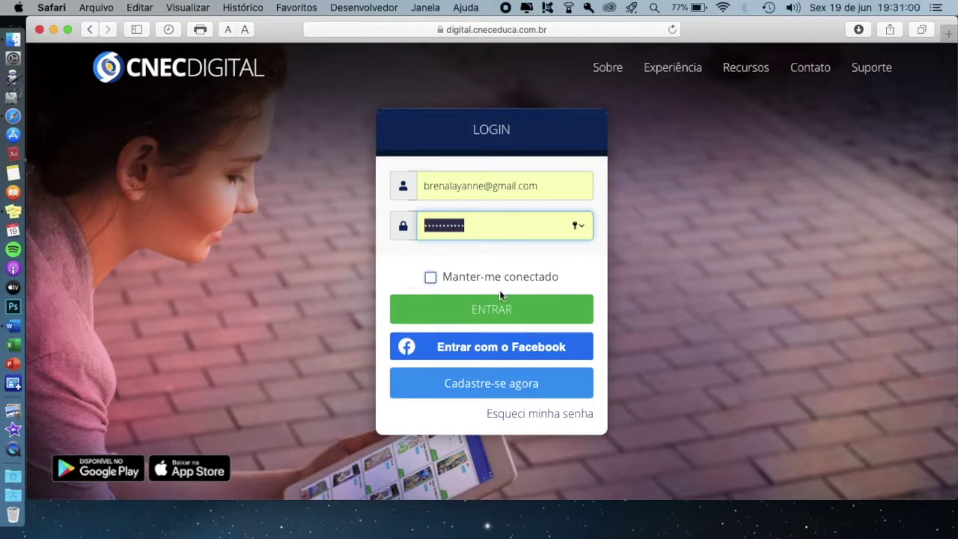
{"action": "left_click", "coordinate": [494, 314]}
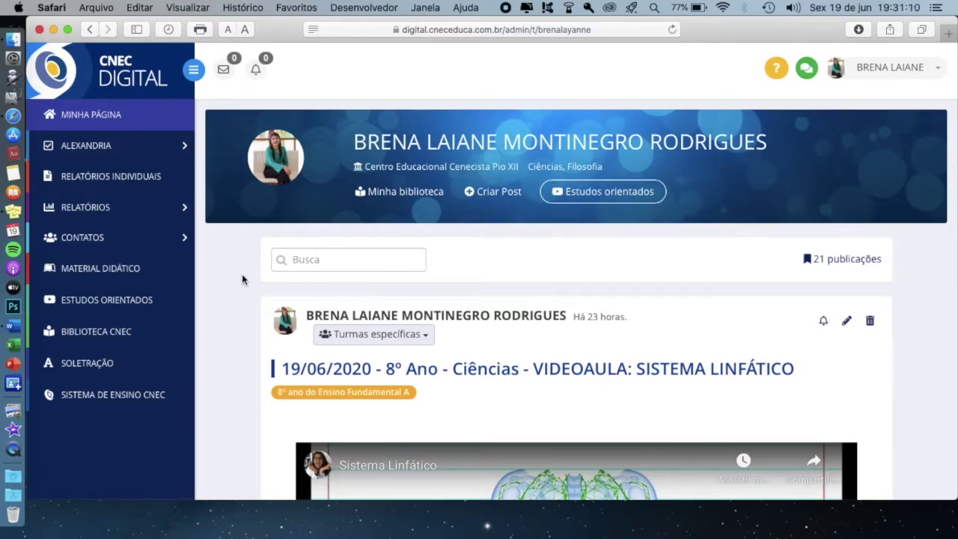
- Create a new post and review its title field, body area and post type options, leaving the title ready for entry
{"action": "left_click", "coordinate": [493, 193]}
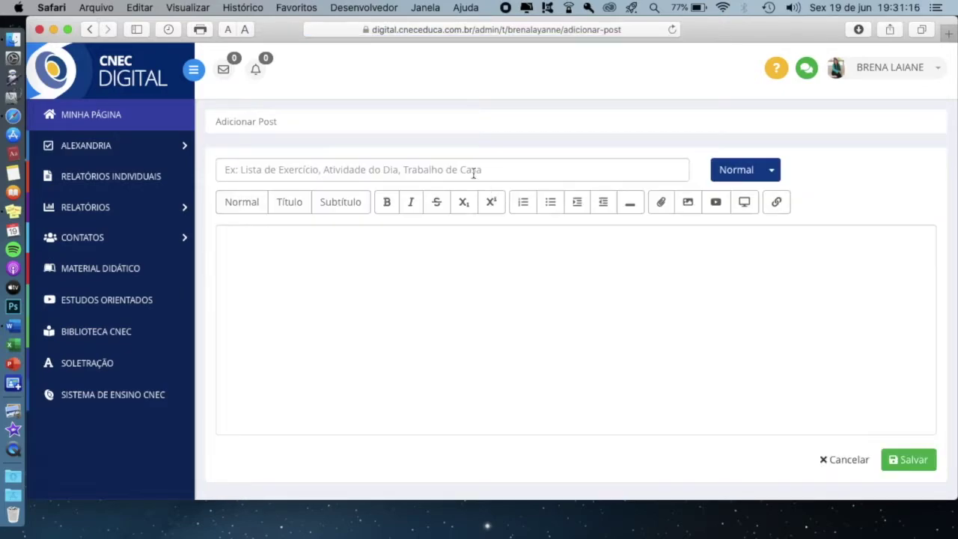
{"action": "left_click", "coordinate": [491, 169]}
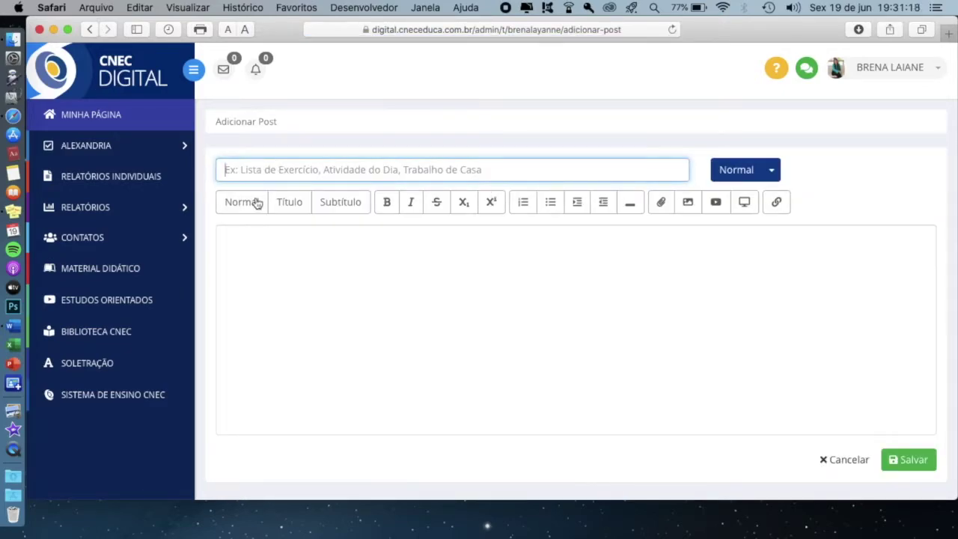
{"action": "left_click", "coordinate": [258, 247]}
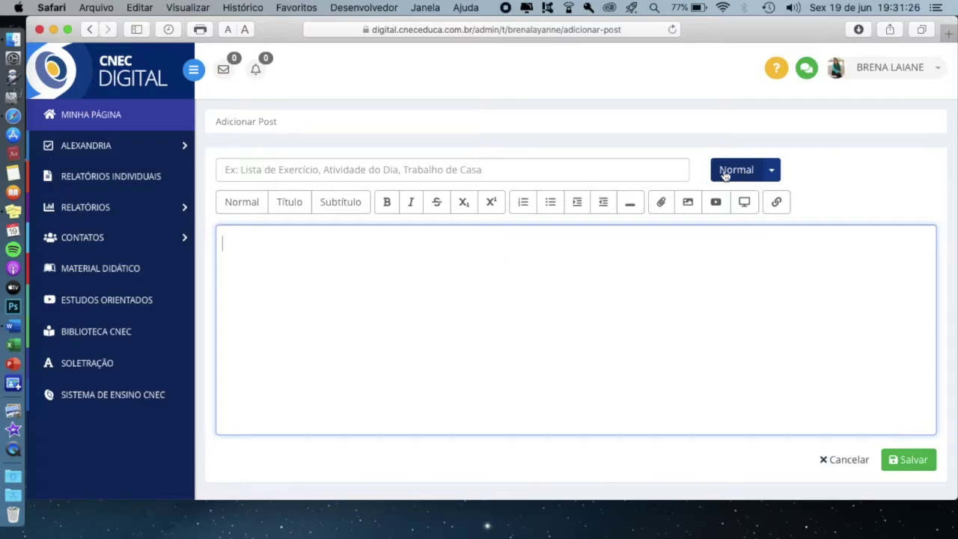
{"action": "left_click", "coordinate": [771, 172]}
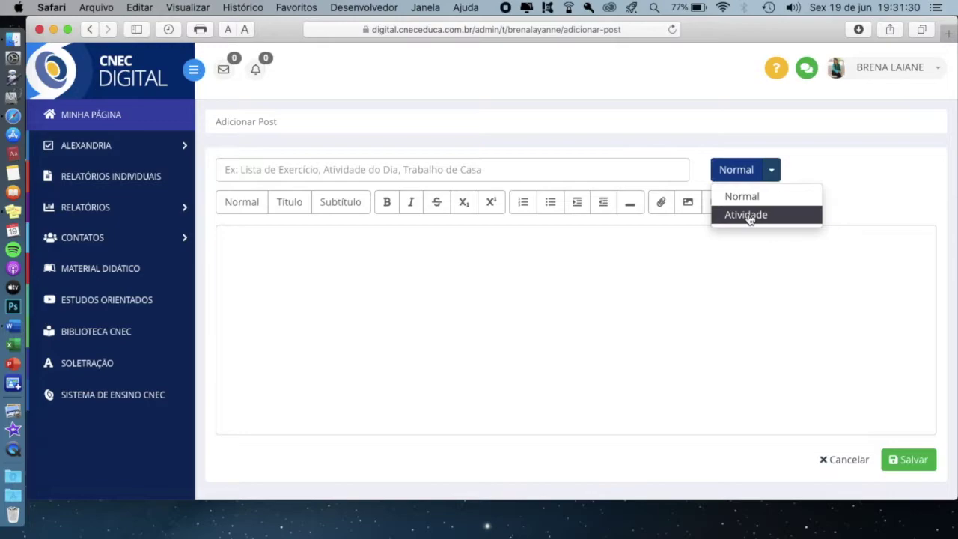
{"action": "left_click", "coordinate": [511, 242]}
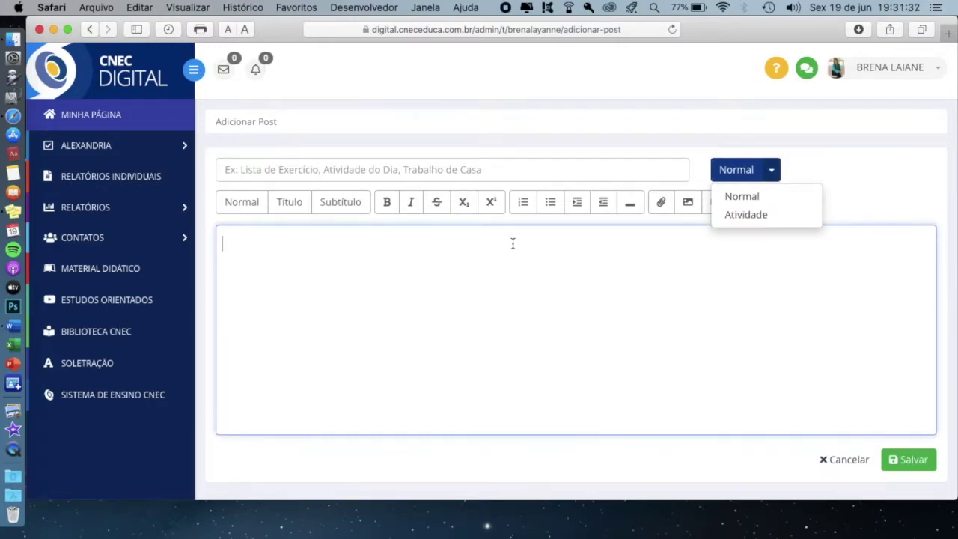
{"action": "left_click", "coordinate": [429, 171]}
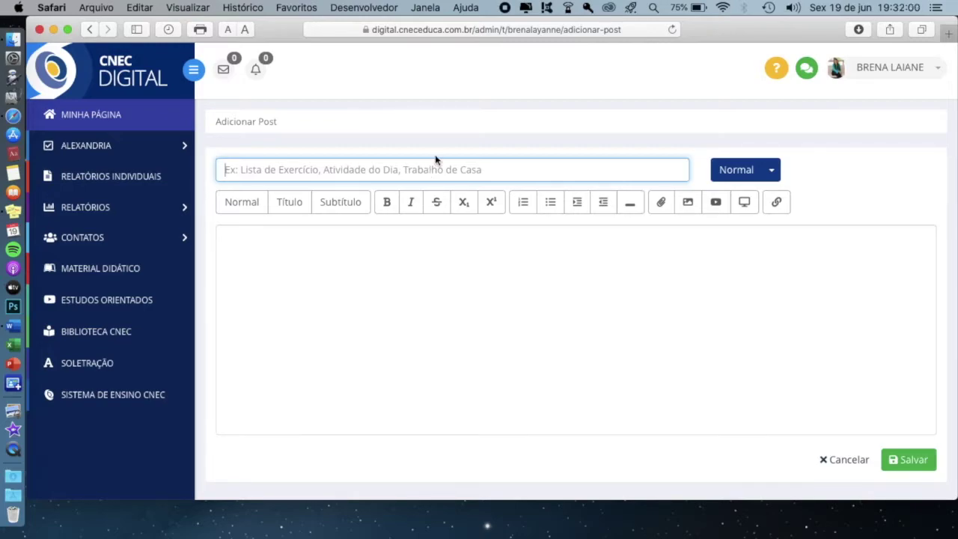
- Switch to Word and review the Tuesday date and the Ciências lesson content in the 6º ano schedule
{"action": "key", "text": "ctrl+Up"}
{"action": "left_click", "coordinate": [739, 57]}
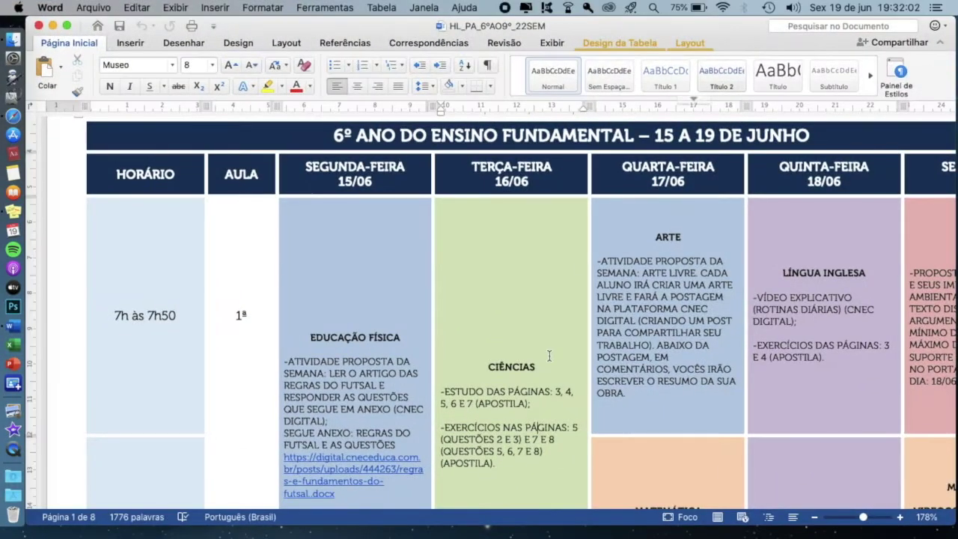
{"action": "scroll", "coordinate": [552, 410], "scroll_direction": "down", "scroll_amount": 2}
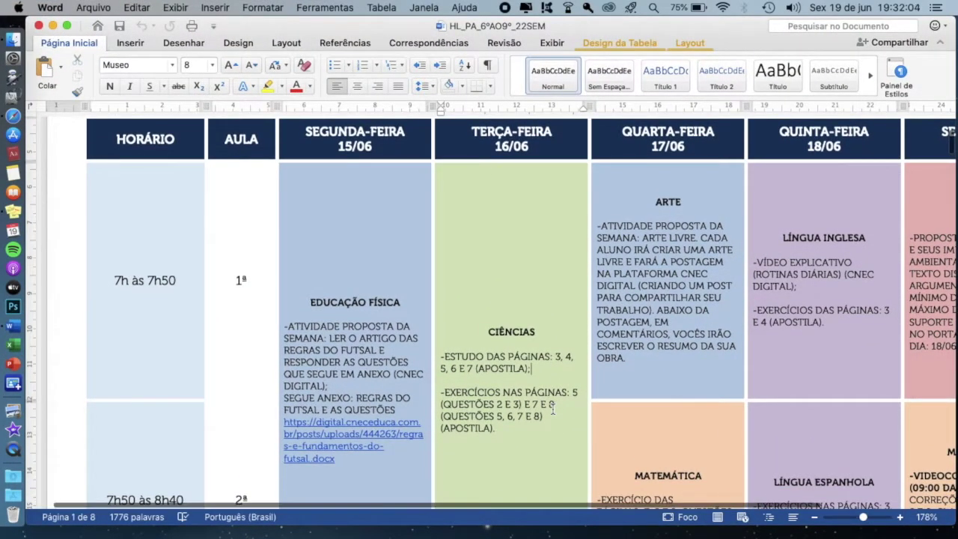
{"action": "scroll", "coordinate": [553, 410], "scroll_direction": "up", "scroll_amount": 1}
{"action": "scroll", "coordinate": [475, 150], "scroll_direction": "up", "scroll_amount": 1}
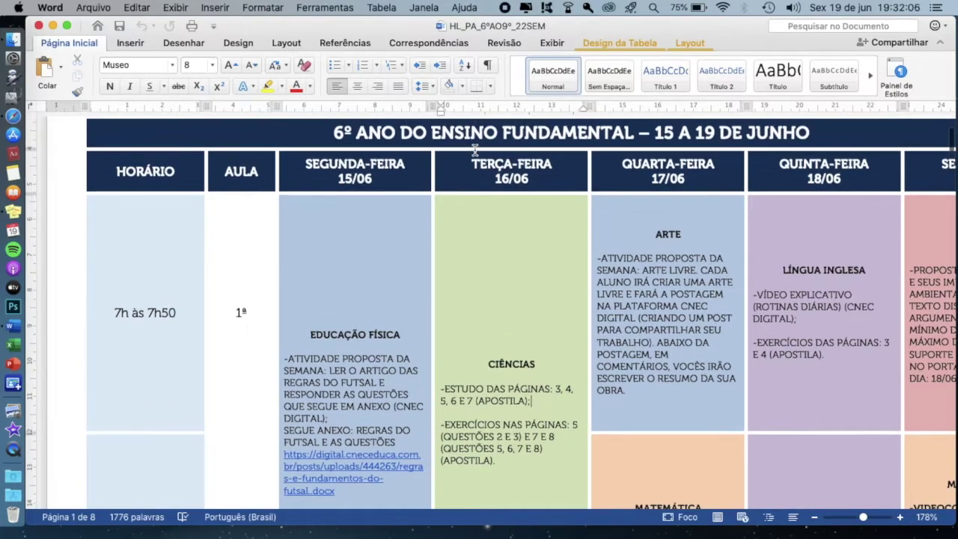
{"action": "left_click_drag", "start_coordinate": [473, 160], "coordinate": [492, 179]}
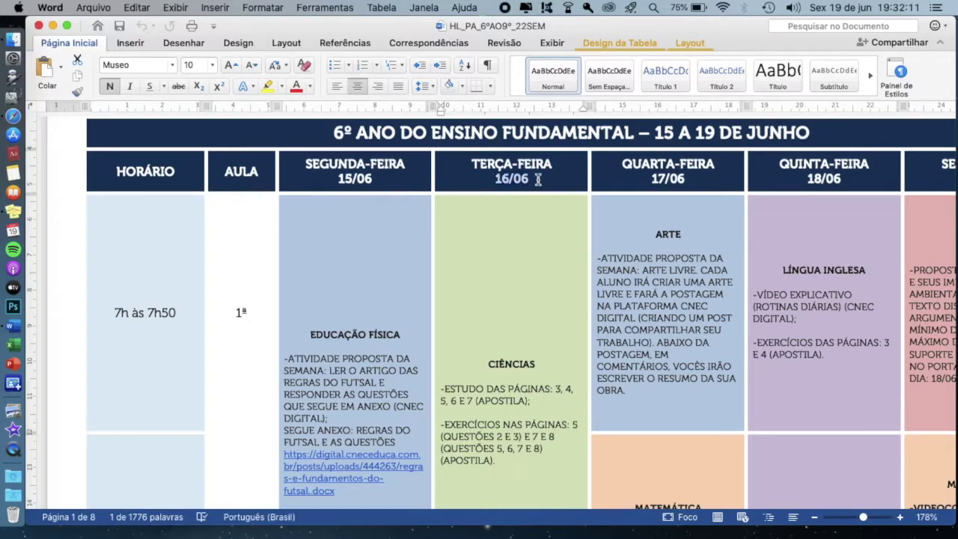
{"action": "left_click", "coordinate": [512, 407]}
{"action": "left_click_drag", "start_coordinate": [487, 362], "coordinate": [533, 464]}
{"action": "left_click", "coordinate": [542, 481]}
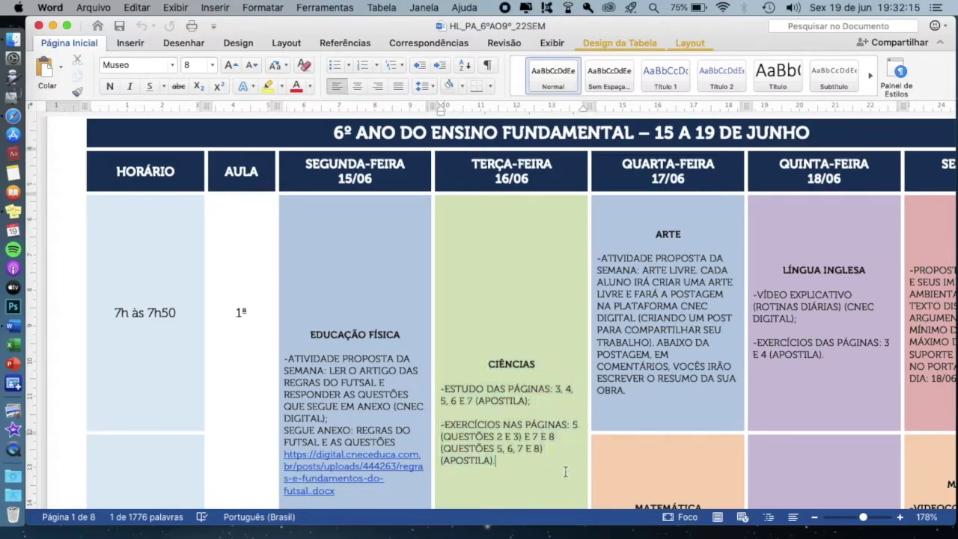
- Read the study pages line and the exercises line of the Tuesday Ciências lesson up close
{"action": "scroll", "coordinate": [565, 471], "scroll_direction": "up", "scroll_amount": 2}
{"action": "scroll", "coordinate": [565, 471], "scroll_direction": "up", "scroll_amount": 3}
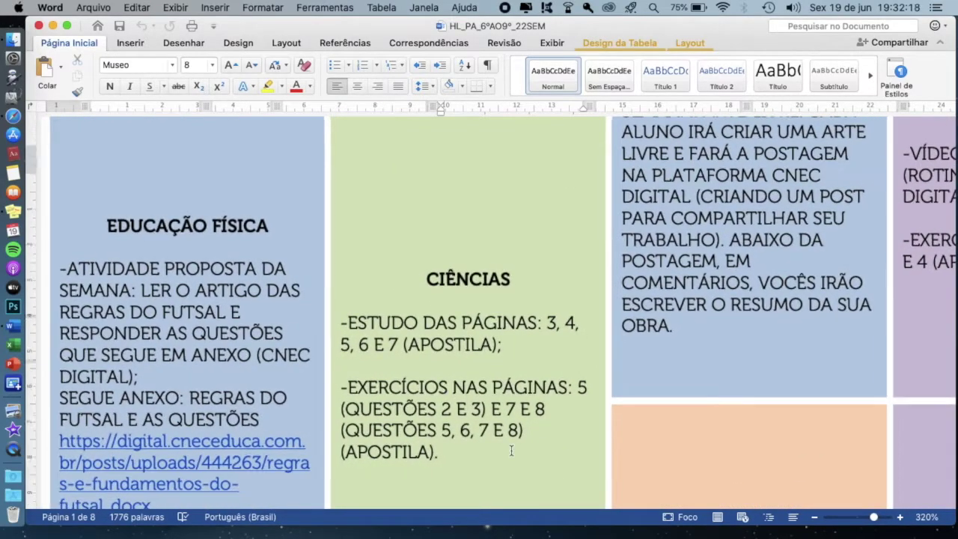
{"action": "left_click_drag", "start_coordinate": [340, 322], "coordinate": [529, 343]}
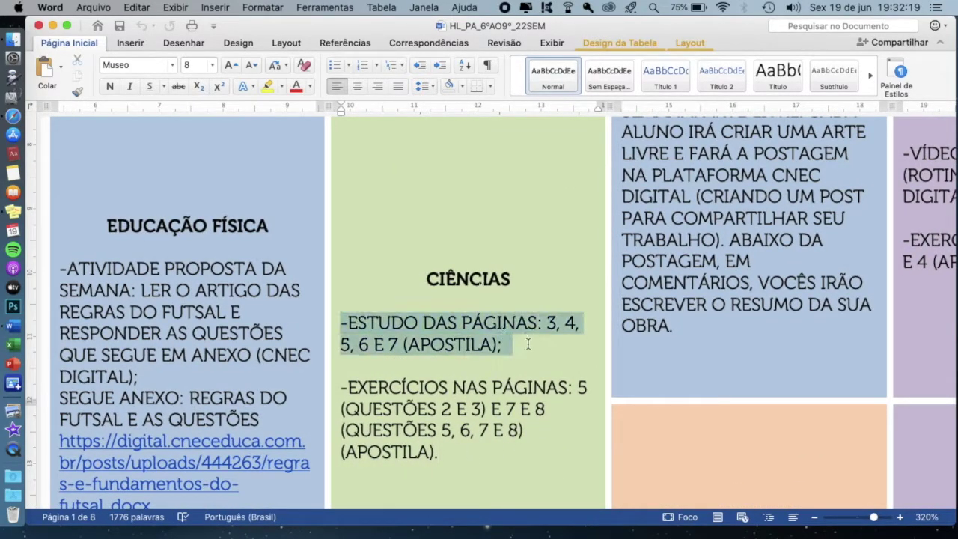
{"action": "left_click", "coordinate": [480, 409]}
{"action": "left_click_drag", "start_coordinate": [342, 387], "coordinate": [447, 452]}
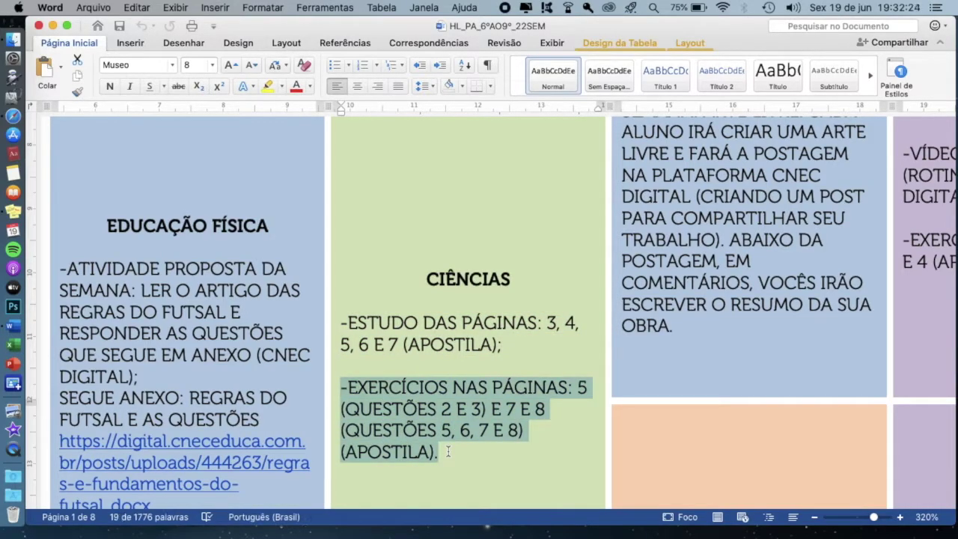
{"action": "left_click", "coordinate": [477, 452]}
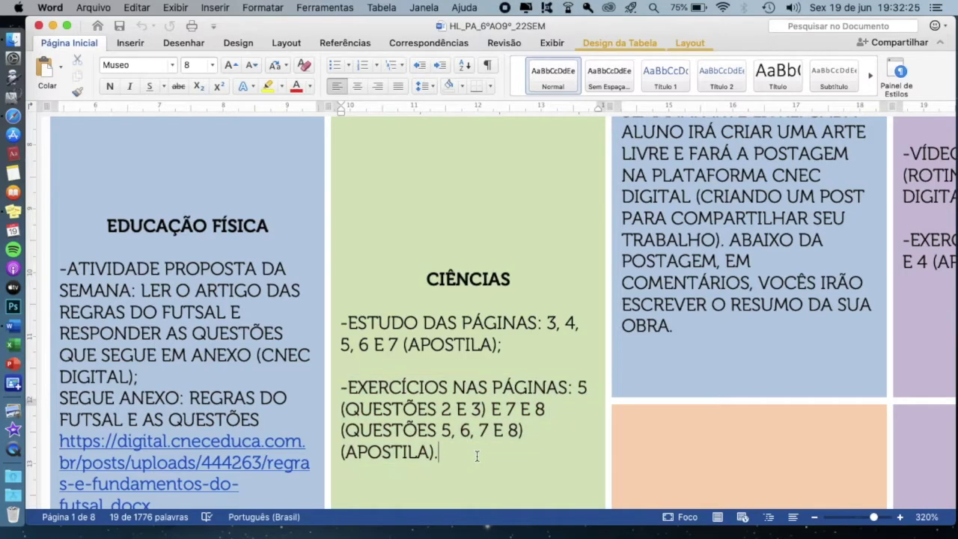
- Examine which questions belong to each exercise page in the Tuesday Ciências lesson
{"action": "double_click", "coordinate": [581, 387]}
{"action": "left_click_drag", "start_coordinate": [344, 410], "coordinate": [483, 411]}
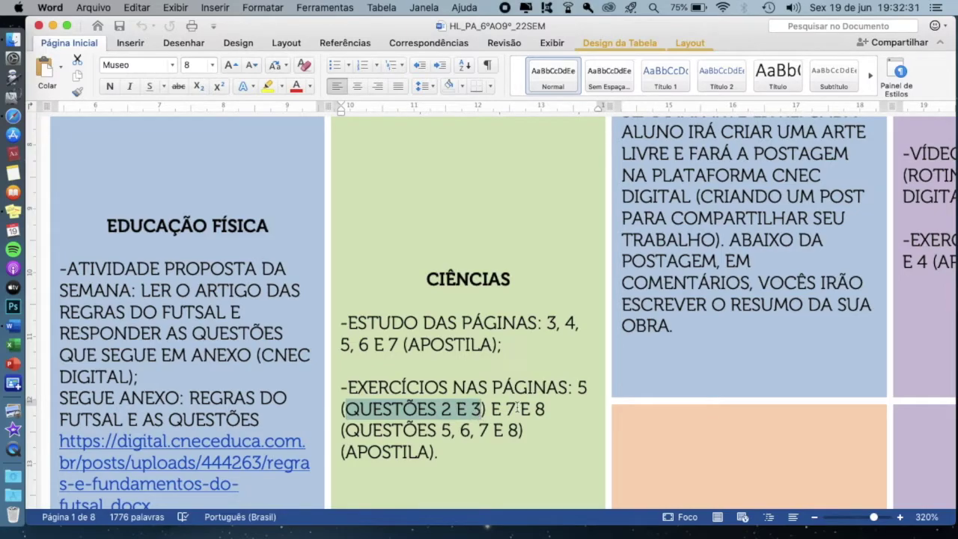
{"action": "double_click", "coordinate": [511, 409]}
{"action": "double_click", "coordinate": [540, 409]}
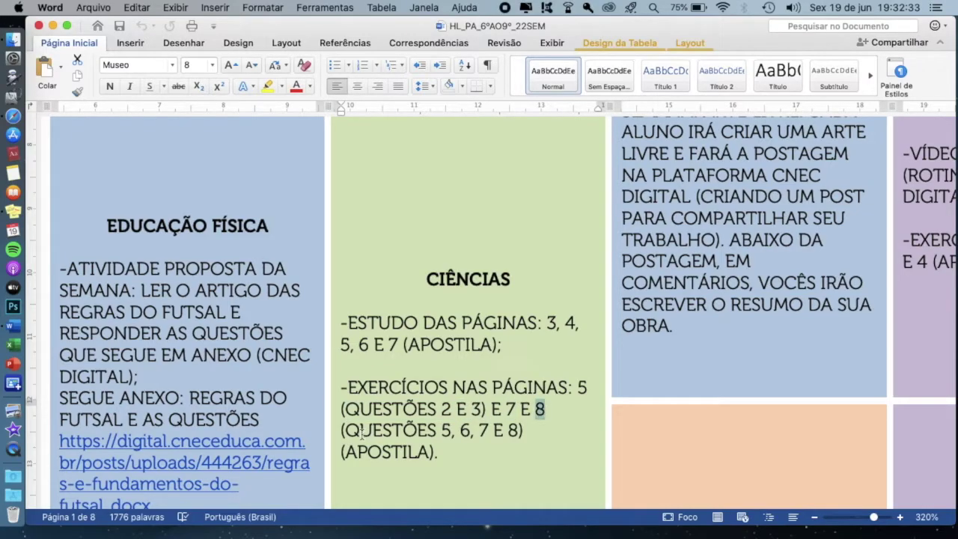
{"action": "left_click_drag", "start_coordinate": [346, 431], "coordinate": [521, 430]}
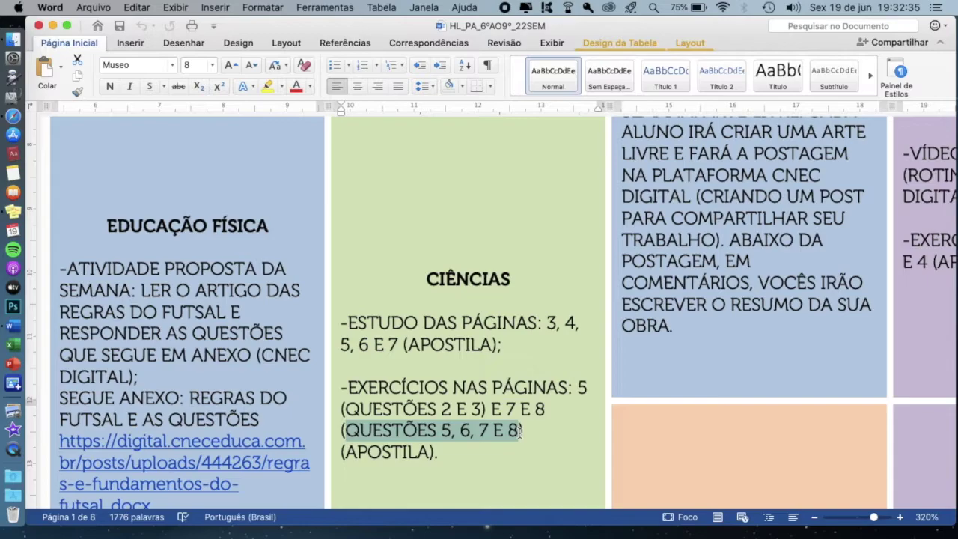
{"action": "left_click", "coordinate": [571, 409]}
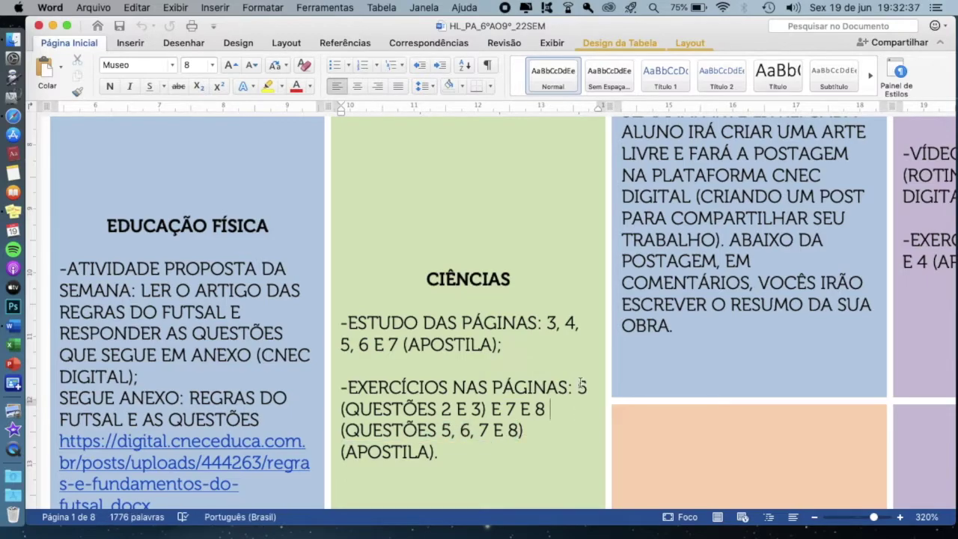
{"action": "double_click", "coordinate": [586, 386]}
{"action": "double_click", "coordinate": [510, 408]}
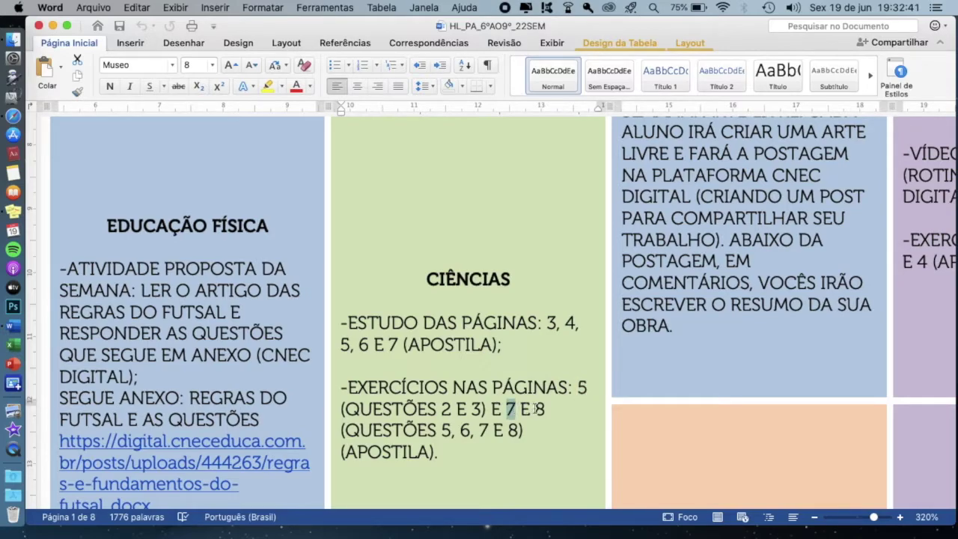
{"action": "double_click", "coordinate": [539, 409]}
{"action": "left_click", "coordinate": [547, 424]}
- Check the Tuesday date in the 6º ano schedule, switch to Safari and begin the post title with "16/06/2020 -"
{"action": "scroll", "coordinate": [546, 425], "scroll_direction": "down", "scroll_amount": 5}
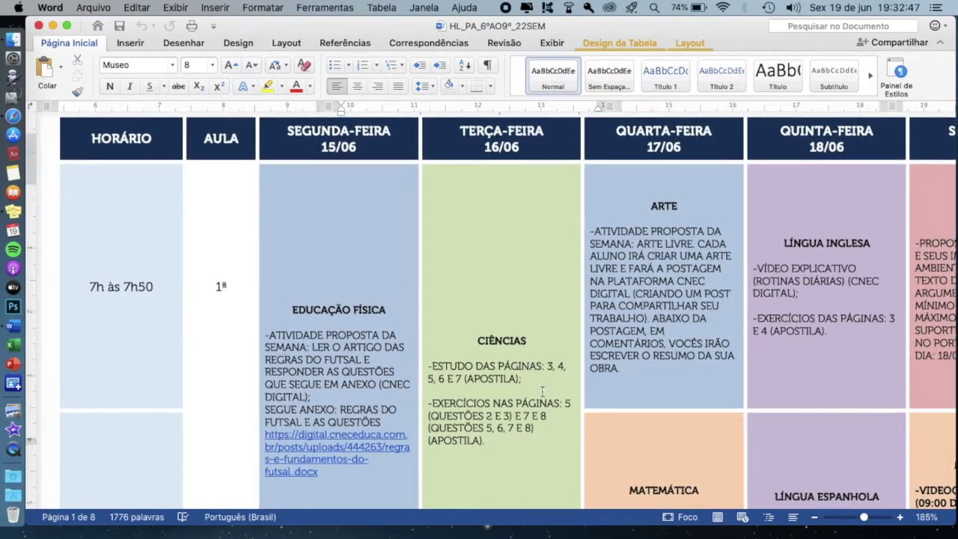
{"action": "left_click", "coordinate": [533, 387]}
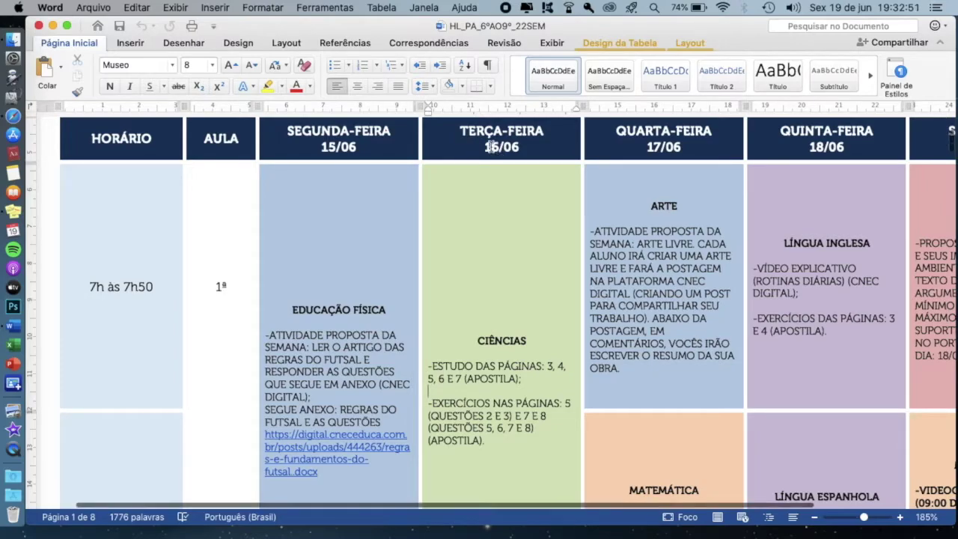
{"action": "scroll", "coordinate": [490, 146], "scroll_direction": "up", "scroll_amount": 1}
{"action": "left_click", "coordinate": [532, 164]}
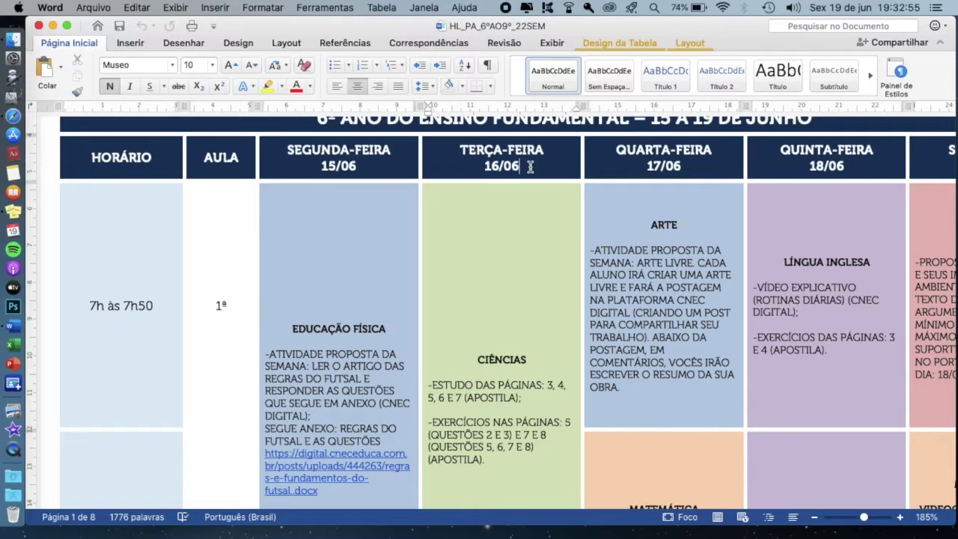
{"action": "key", "text": "ctrl+Up"}
{"action": "left_click", "coordinate": [630, 72]}
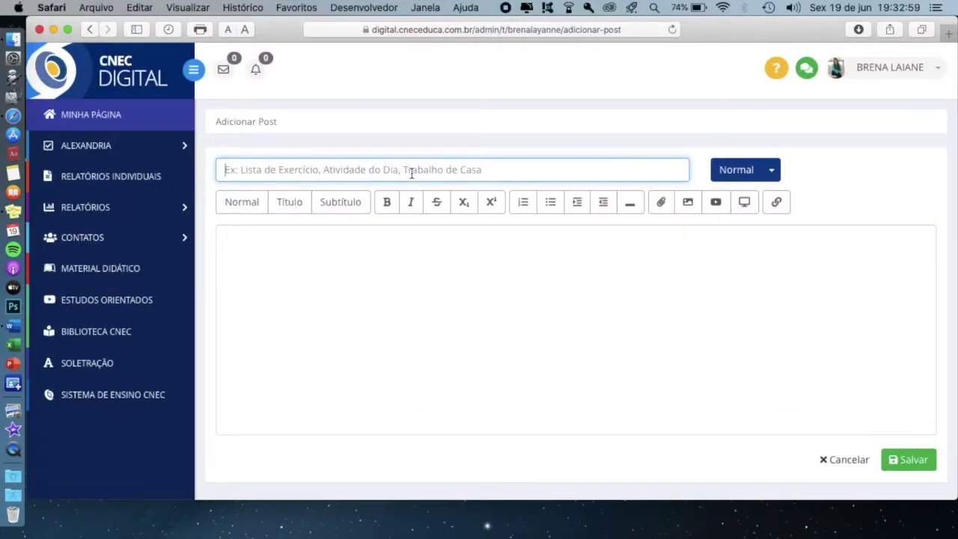
{"action": "type", "text": "16/06/2020"}
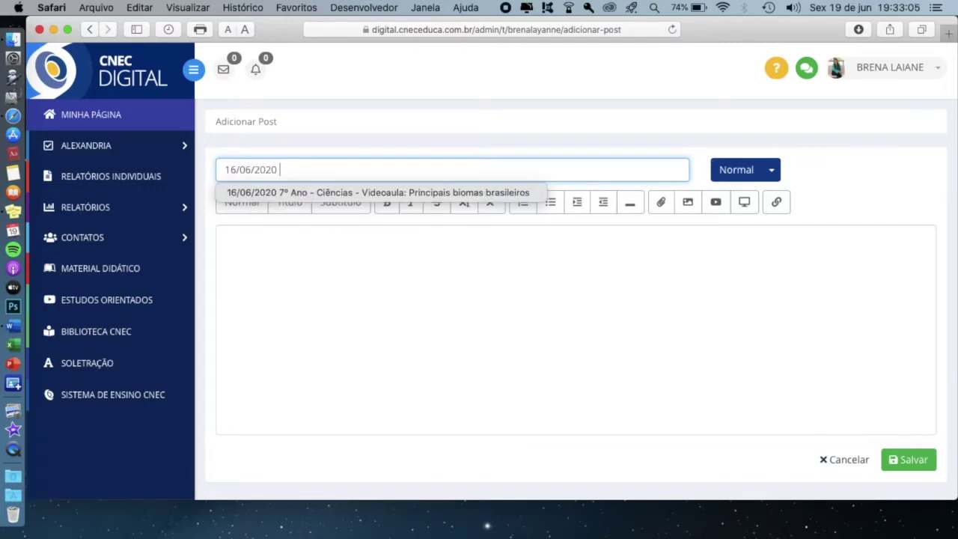
{"action": "type", "text": " -"}
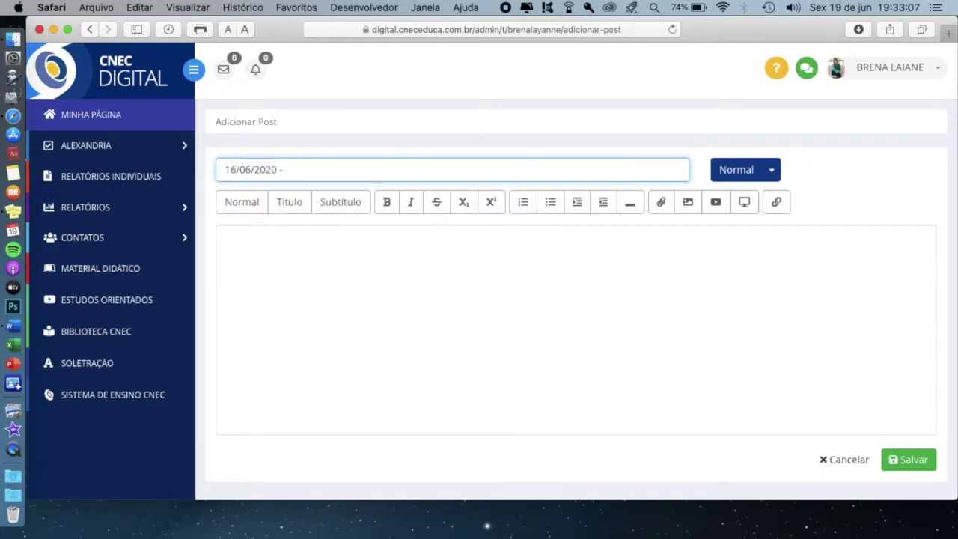
- Consult the weekday in the Word schedule and extend the post title in Safari with "TERÇA-FEIRA -"
{"action": "key", "text": "ctrl+Up"}
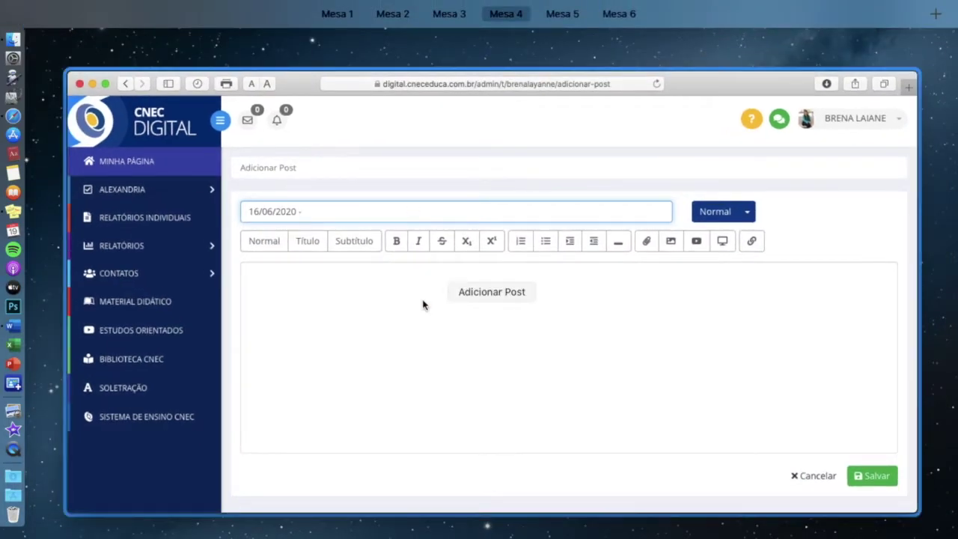
{"action": "left_click", "coordinate": [422, 301]}
{"action": "key", "text": "ctrl+Right"}
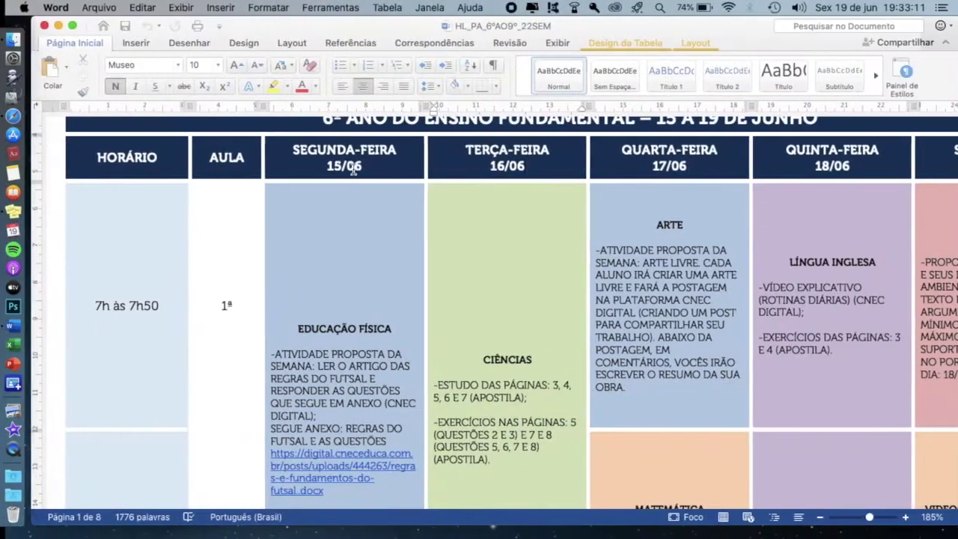
{"action": "key", "text": "ctrl+Left"}
{"action": "type", "text": "T"}
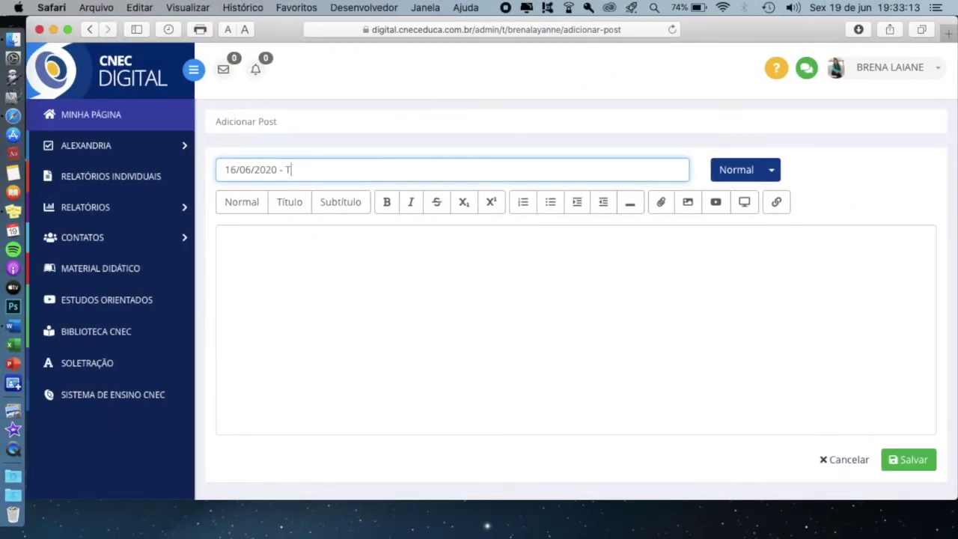
{"action": "type", "text": "ERÇA-FEIRA -"}
- Check the grade heading in the Word schedule and append "6º ANO - CIÊNCIAS -" to the post title in Safari
{"action": "key", "text": "super+Tab"}
{"action": "scroll", "coordinate": [346, 167], "scroll_direction": "up", "scroll_amount": 2}
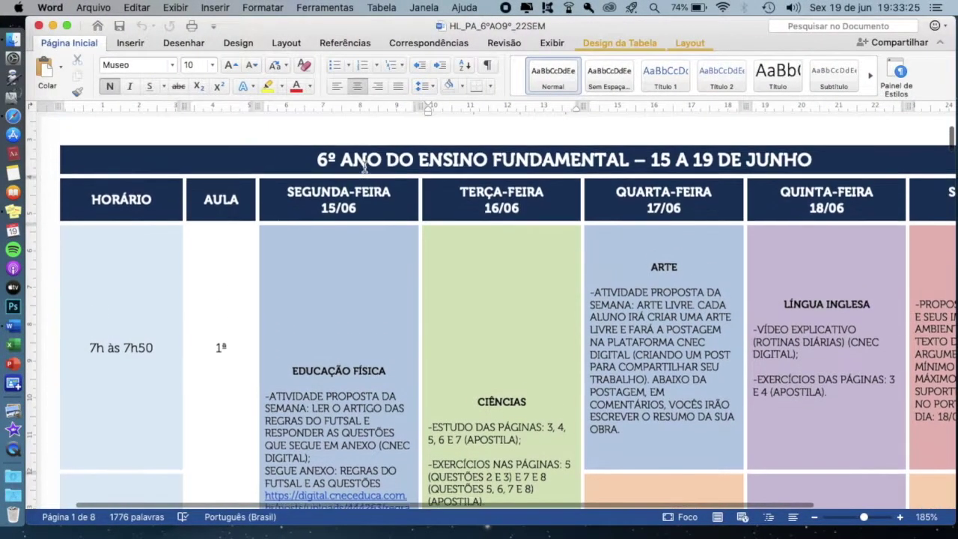
{"action": "scroll", "coordinate": [346, 166], "scroll_direction": "down", "scroll_amount": 1}
{"action": "left_click_drag", "start_coordinate": [312, 162], "coordinate": [809, 165]}
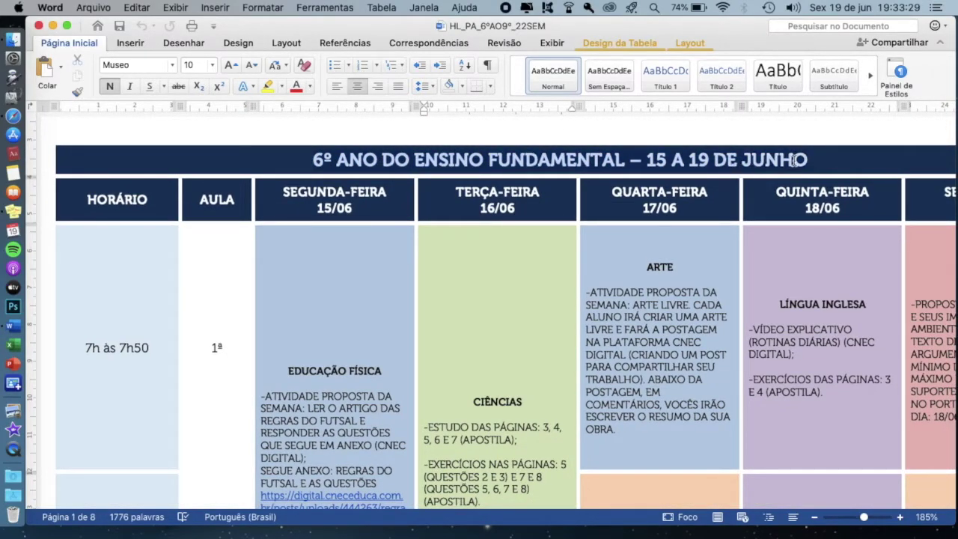
{"action": "left_click", "coordinate": [590, 329]}
{"action": "key", "text": "super+Tab"}
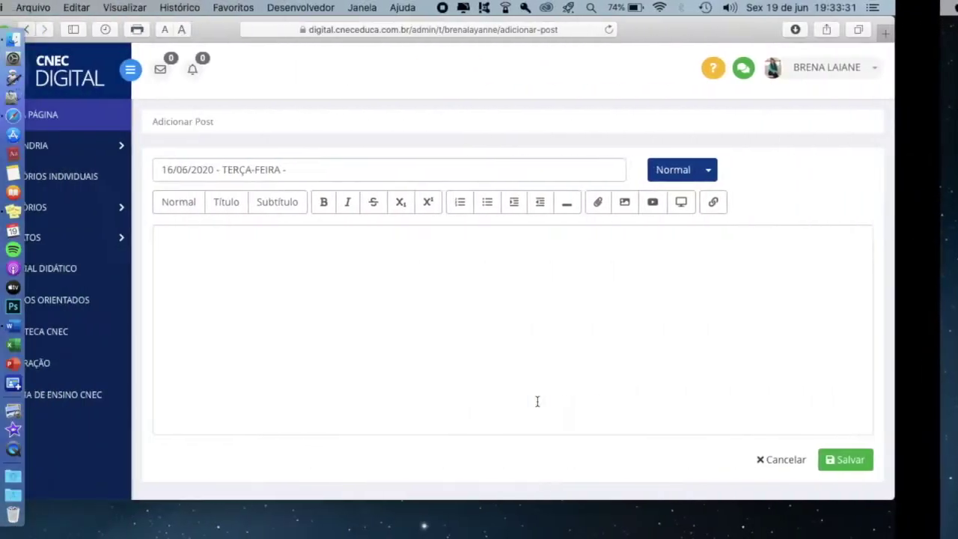
{"action": "type", "text": "6"}
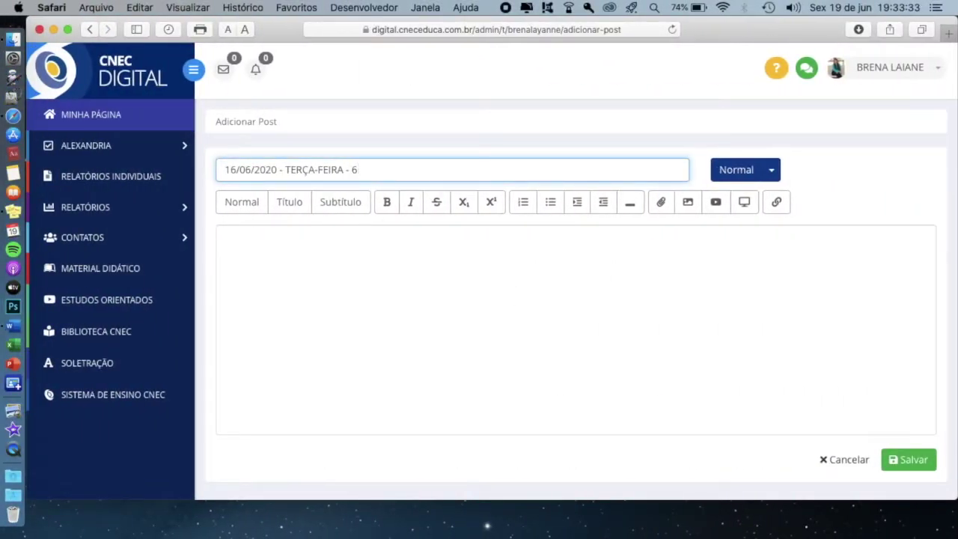
{"action": "type", "text": "° ANO"}
{"action": "key", "text": "BackSpace"}
{"action": "type", "text": "O - CIÊNCIAS -"}
{"action": "left_click_drag", "start_coordinate": [224, 170], "coordinate": [439, 170]}
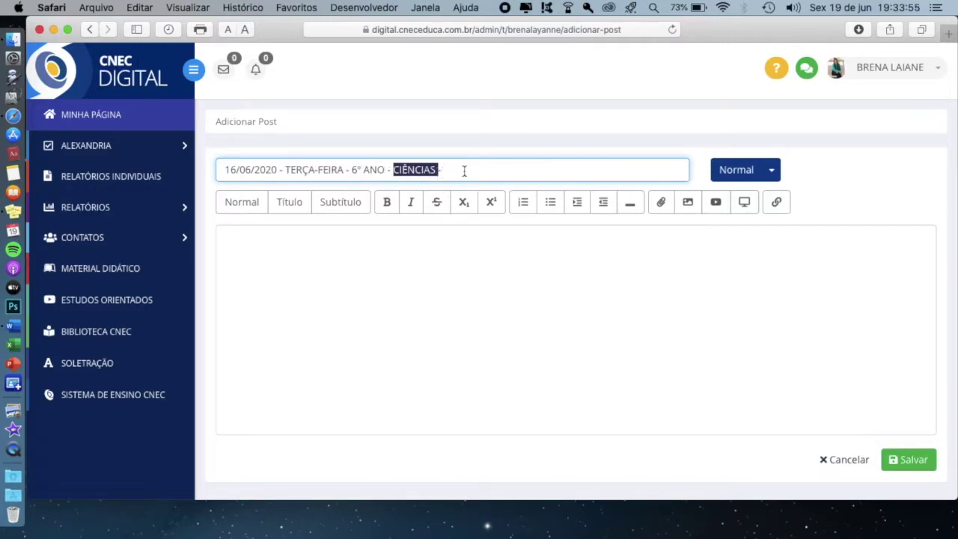
{"action": "left_click", "coordinate": [464, 171]}
- Switch to Word and copy the Tuesday Ciências exercises text, from "EXERCÍCIOS NAS PÁGINAS" through "(APOSTILA).", without its leading hyphen
{"action": "key", "text": "super+Tab"}
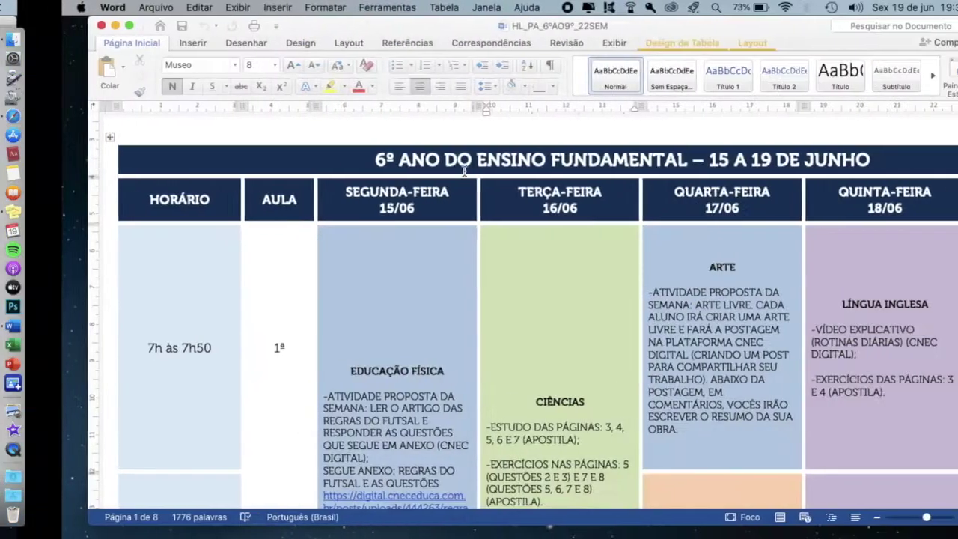
{"action": "scroll", "coordinate": [493, 381], "scroll_direction": "down", "scroll_amount": 2}
{"action": "scroll", "coordinate": [494, 381], "scroll_direction": "down", "scroll_amount": 2}
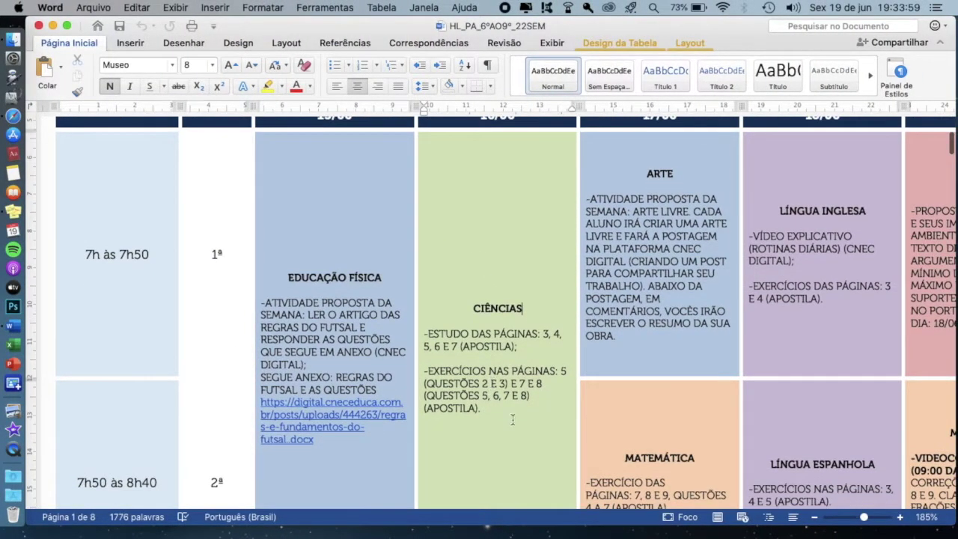
{"action": "scroll", "coordinate": [513, 419], "scroll_direction": "up", "scroll_amount": 5}
{"action": "scroll", "coordinate": [513, 419], "scroll_direction": "up", "scroll_amount": 1}
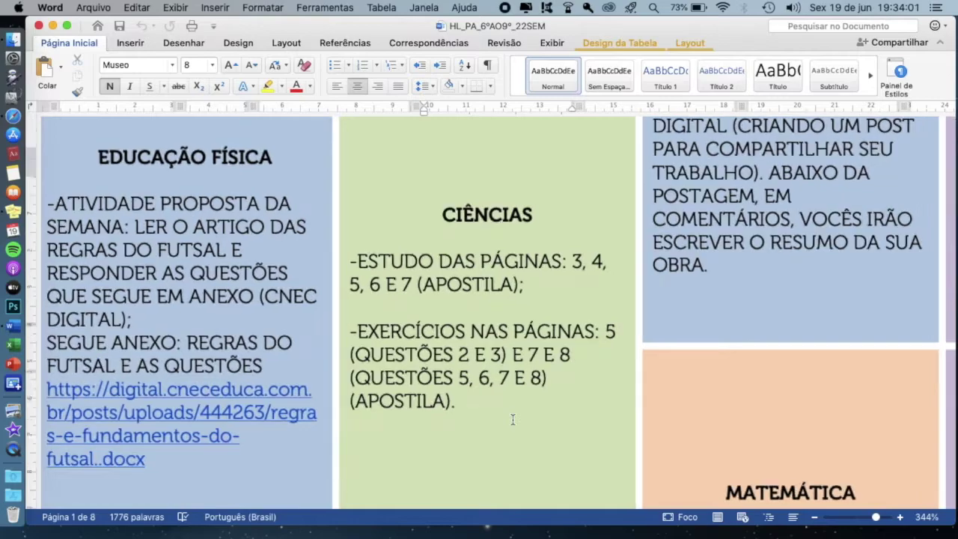
{"action": "left_click_drag", "start_coordinate": [463, 405], "coordinate": [349, 329]}
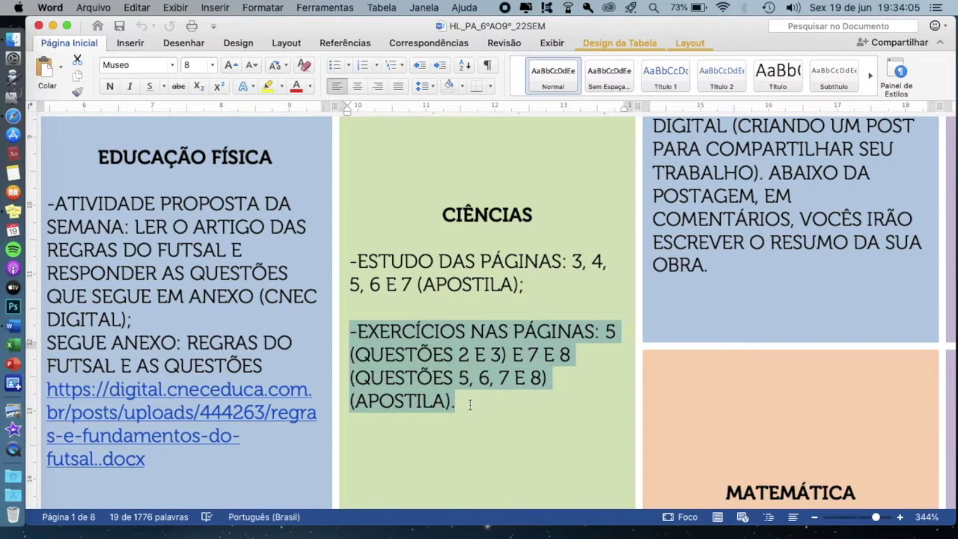
{"action": "left_click", "coordinate": [470, 404]}
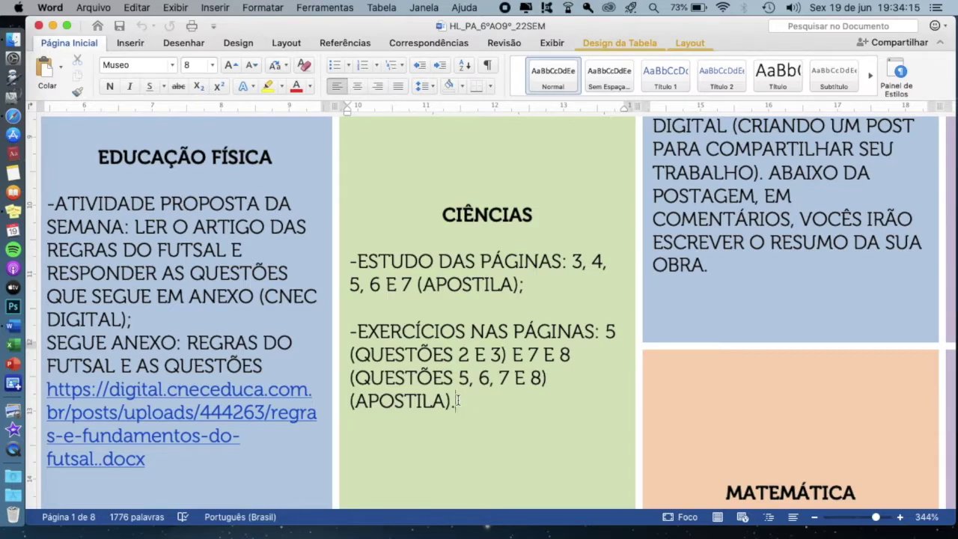
{"action": "left_click_drag", "start_coordinate": [468, 402], "coordinate": [369, 338]}
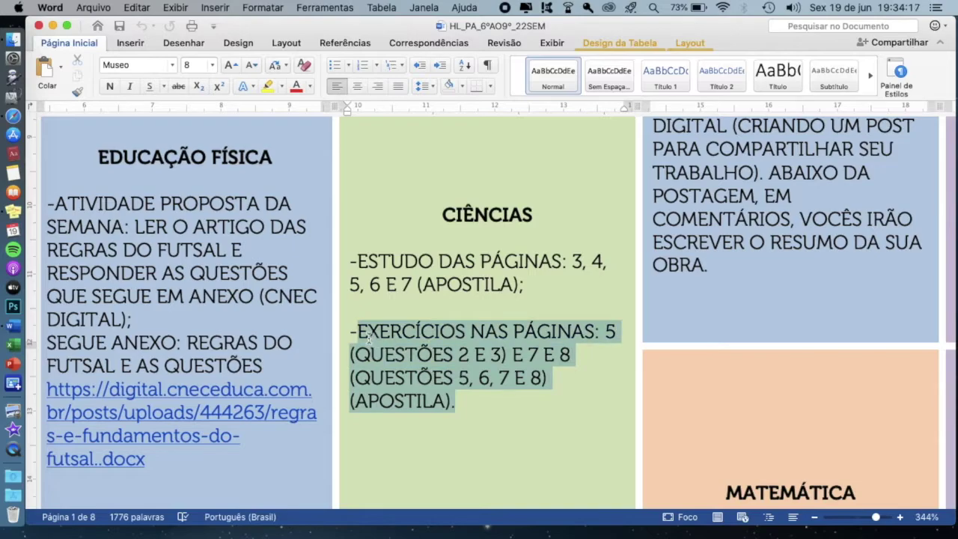
{"action": "key", "text": "super+c"}
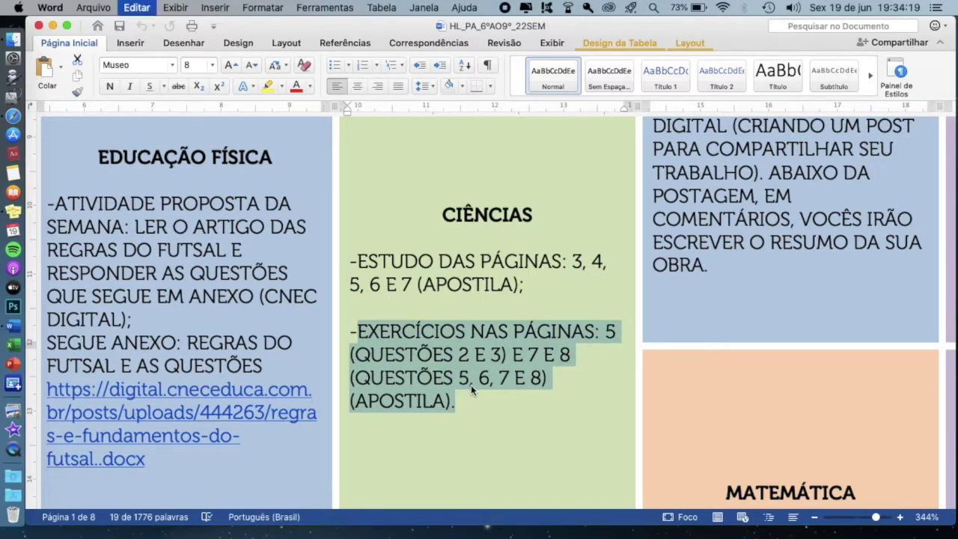
- Switch to Safari and paste the copied exercises text at the end of the post title
{"action": "key", "text": "super+Tab"}
{"action": "left_click", "coordinate": [495, 170]}
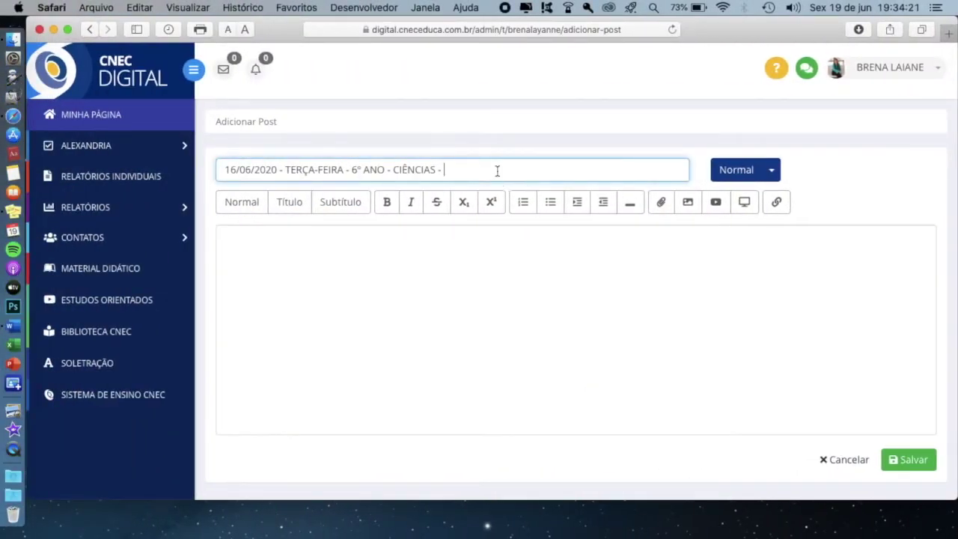
{"action": "key", "text": "super+v"}
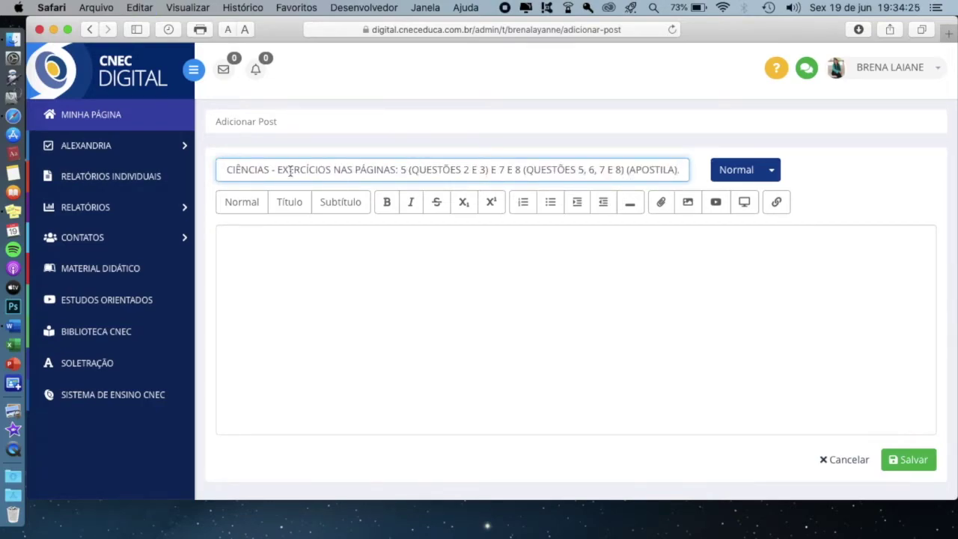
{"action": "left_click_drag", "start_coordinate": [277, 171], "coordinate": [678, 171]}
{"action": "left_click", "coordinate": [681, 171]}
- Paste the exercises text into the post body, format it bold and italic, and start a new line below it
{"action": "left_click", "coordinate": [477, 242]}
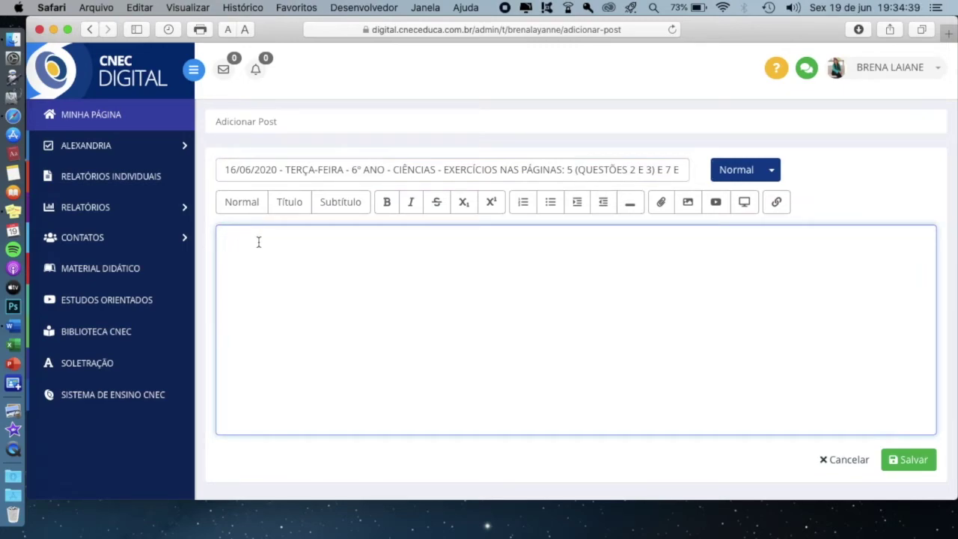
{"action": "key", "text": "super+v"}
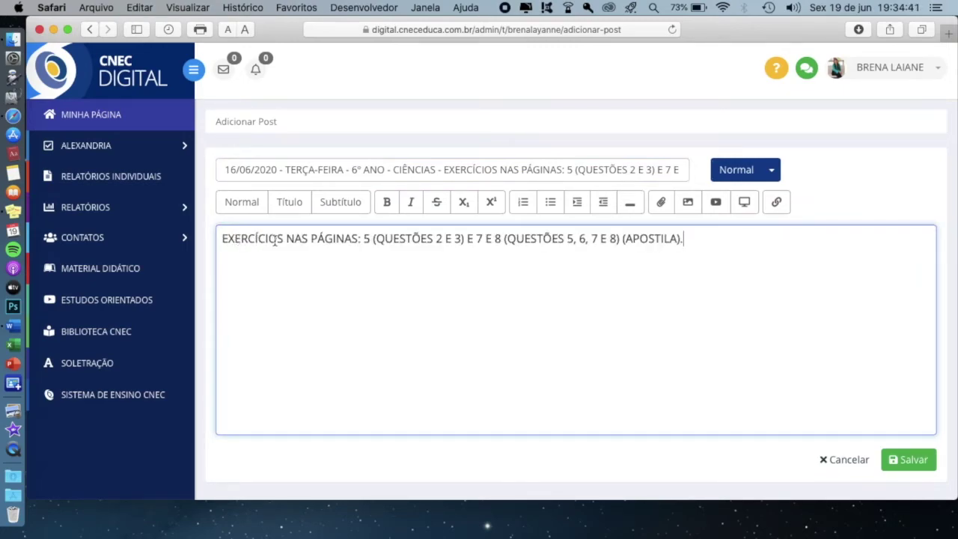
{"action": "left_click_drag", "start_coordinate": [222, 238], "coordinate": [693, 229]}
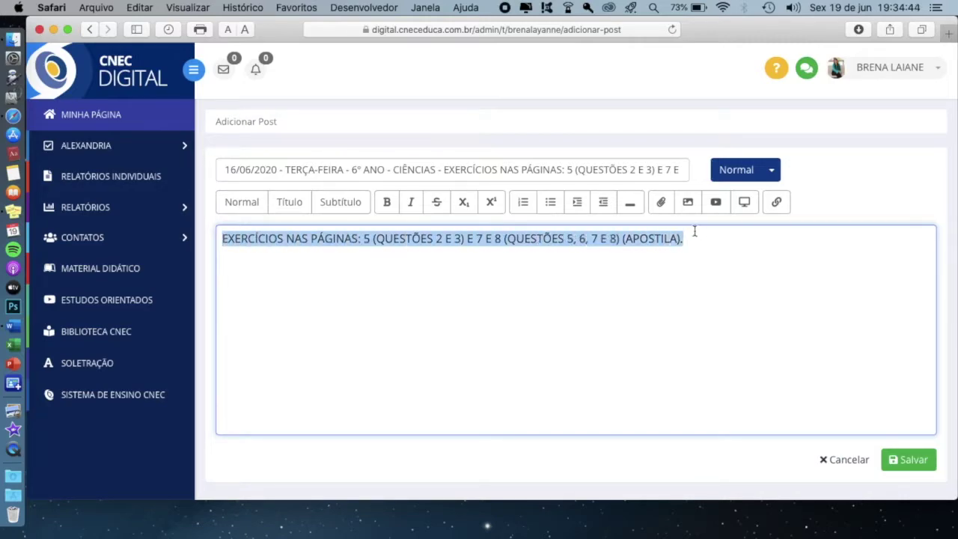
{"action": "left_click", "coordinate": [387, 206]}
{"action": "left_click", "coordinate": [411, 203]}
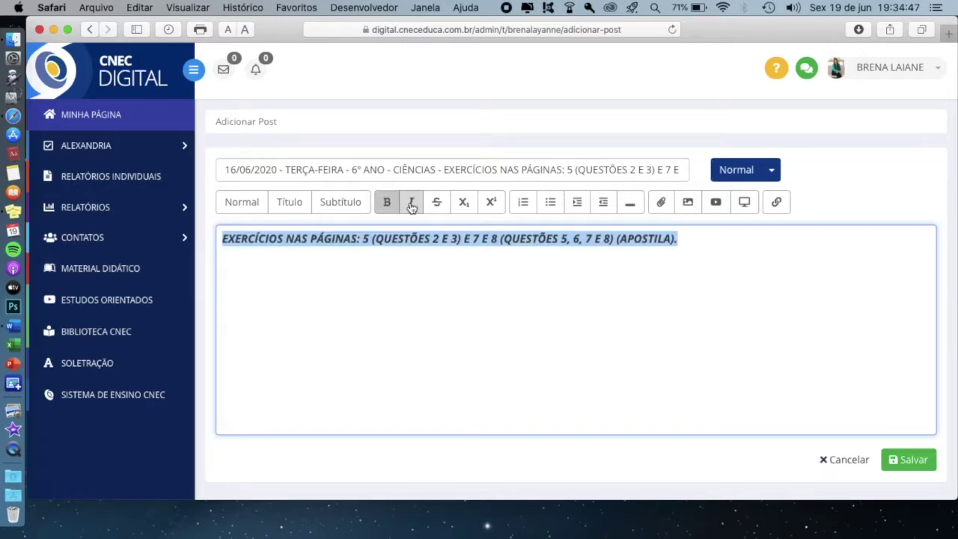
{"action": "left_click", "coordinate": [723, 251]}
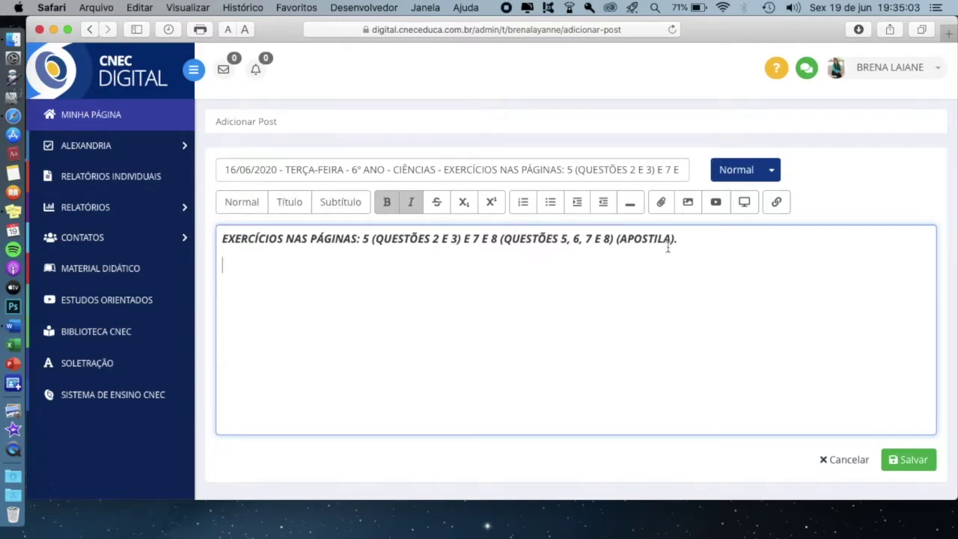
{"action": "left_click_drag", "start_coordinate": [693, 238], "coordinate": [226, 238]}
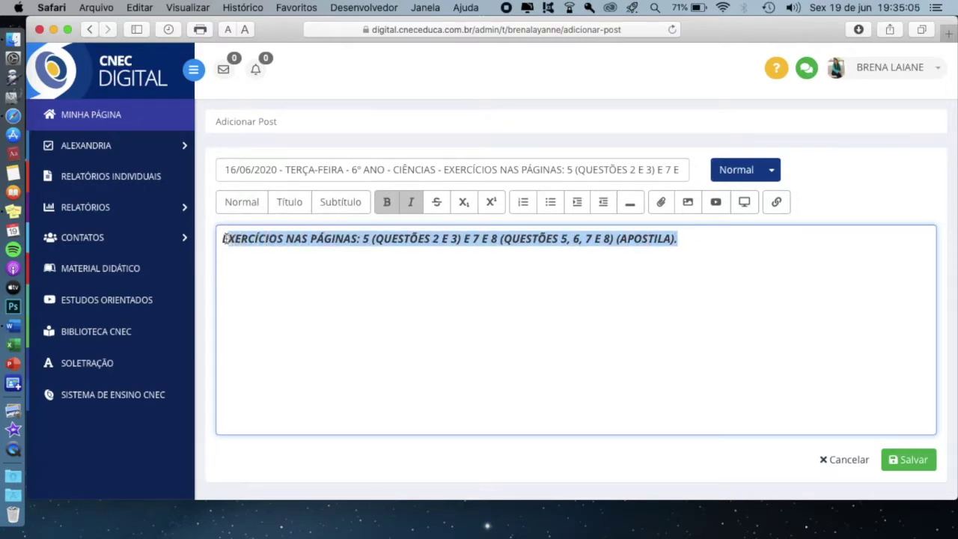
{"action": "left_click", "coordinate": [236, 268]}
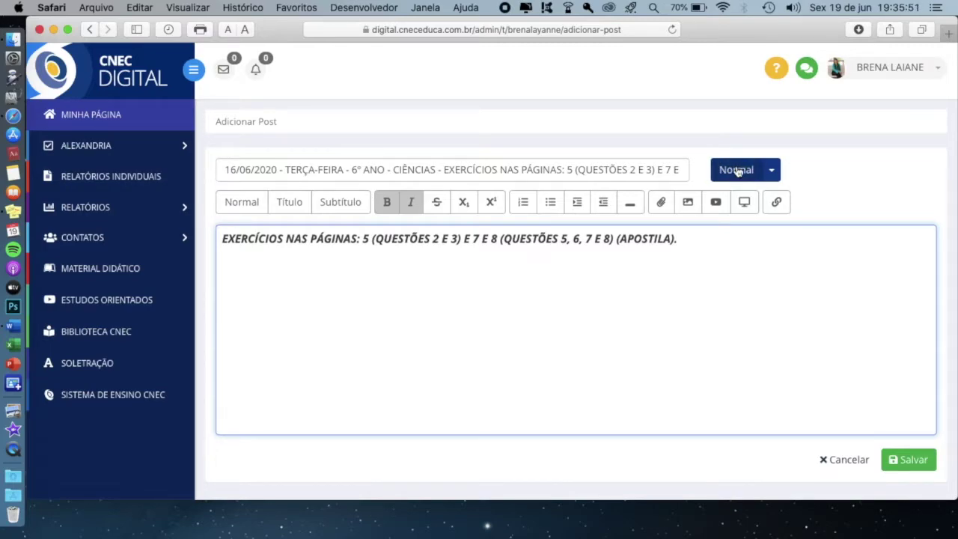
- Set the post type to Atividade, bringing up its activity settings
{"action": "left_click", "coordinate": [775, 173]}
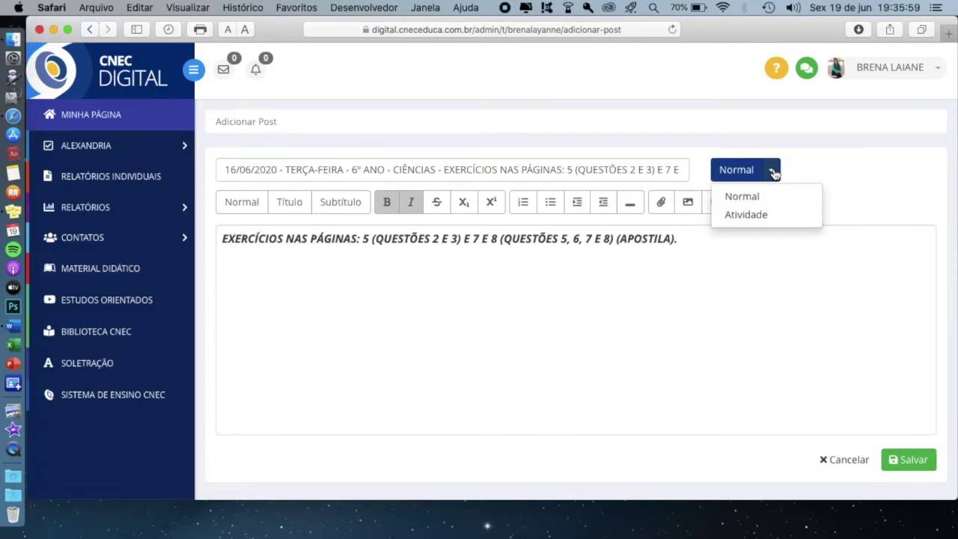
{"action": "left_click", "coordinate": [752, 216]}
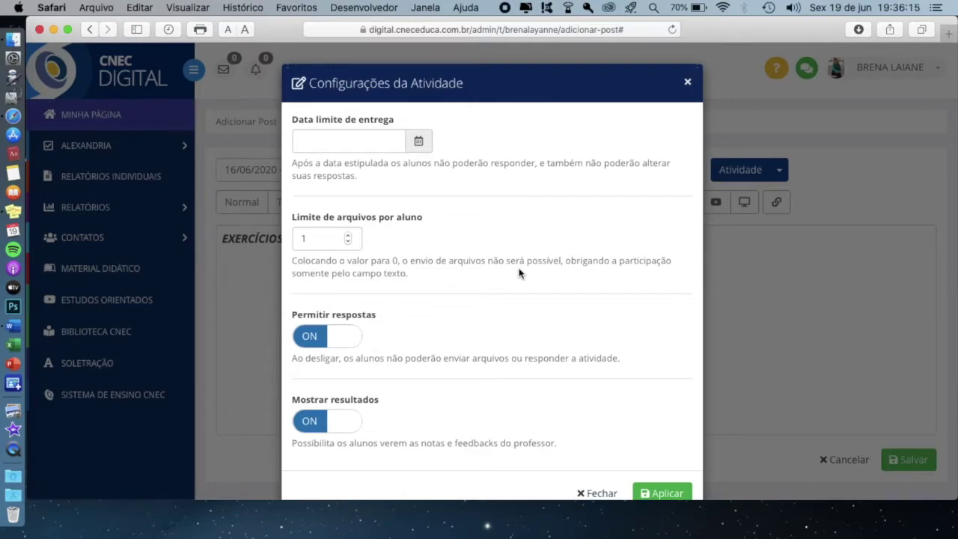
- Switch to Word and review the Tuesday 16/06 column heading and its Ciências entry in the 6º ano schedule
{"action": "key", "text": "ctrl+Right"}
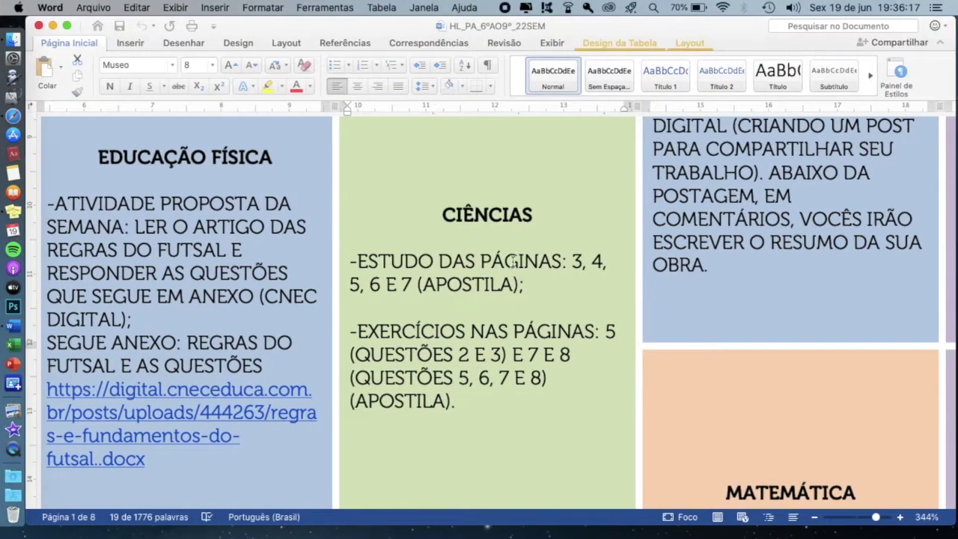
{"action": "scroll", "coordinate": [492, 309], "scroll_direction": "down", "scroll_amount": 3}
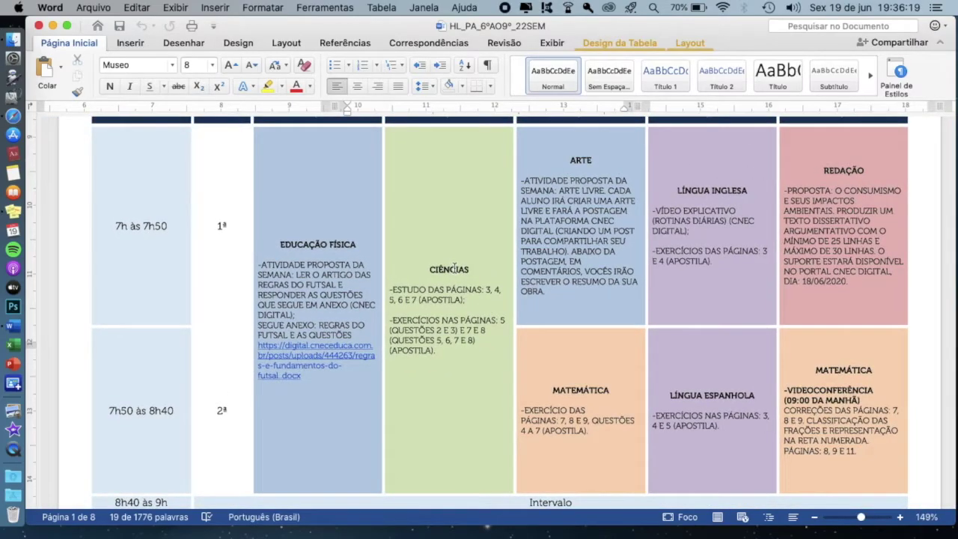
{"action": "scroll", "coordinate": [442, 337], "scroll_direction": "up", "scroll_amount": 2}
{"action": "left_click", "coordinate": [450, 388]}
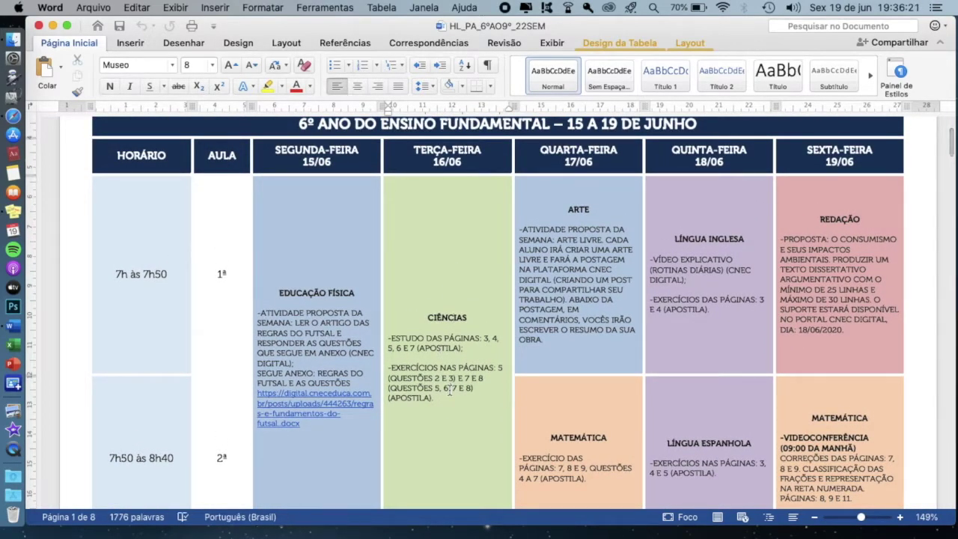
{"action": "scroll", "coordinate": [450, 387], "scroll_direction": "up", "scroll_amount": 1}
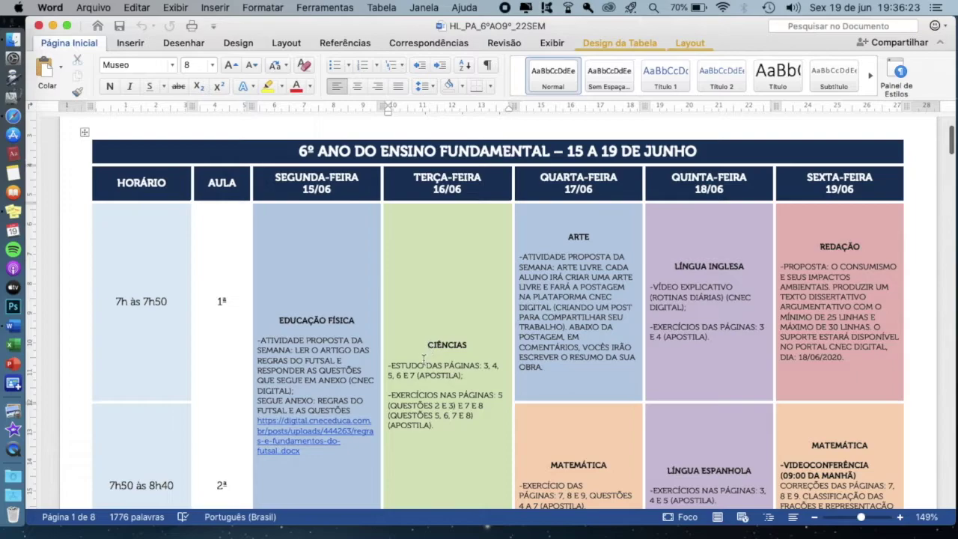
{"action": "left_click_drag", "start_coordinate": [429, 346], "coordinate": [453, 425]}
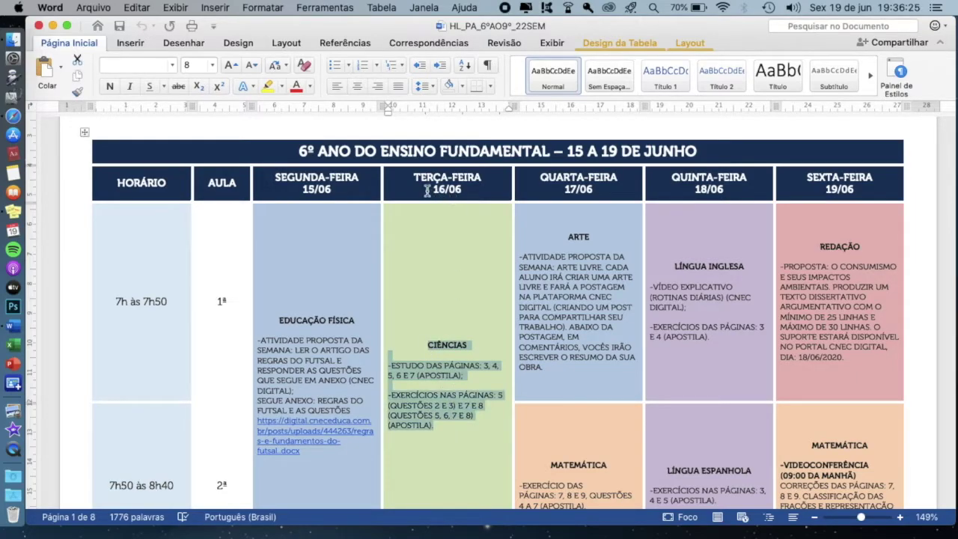
{"action": "left_click_drag", "start_coordinate": [414, 178], "coordinate": [470, 188]}
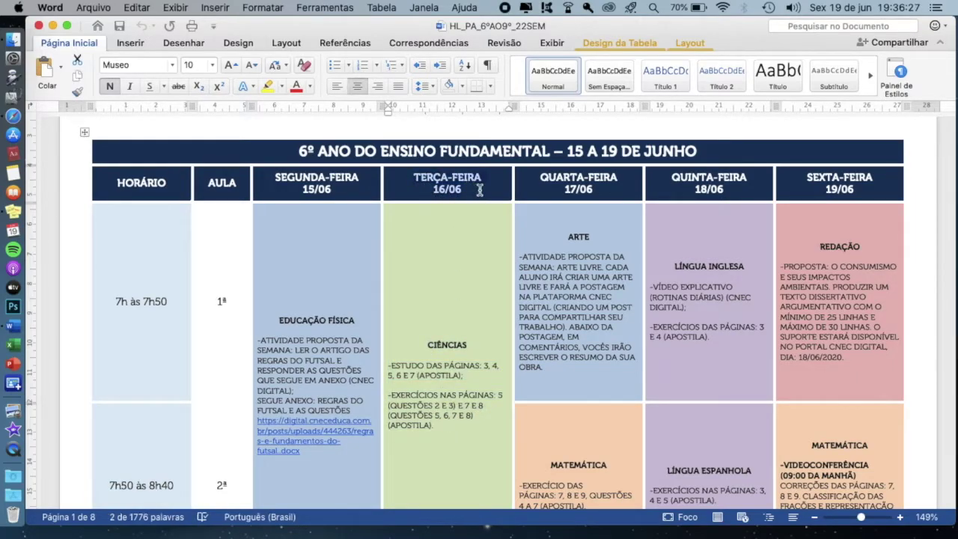
{"action": "left_click", "coordinate": [473, 189]}
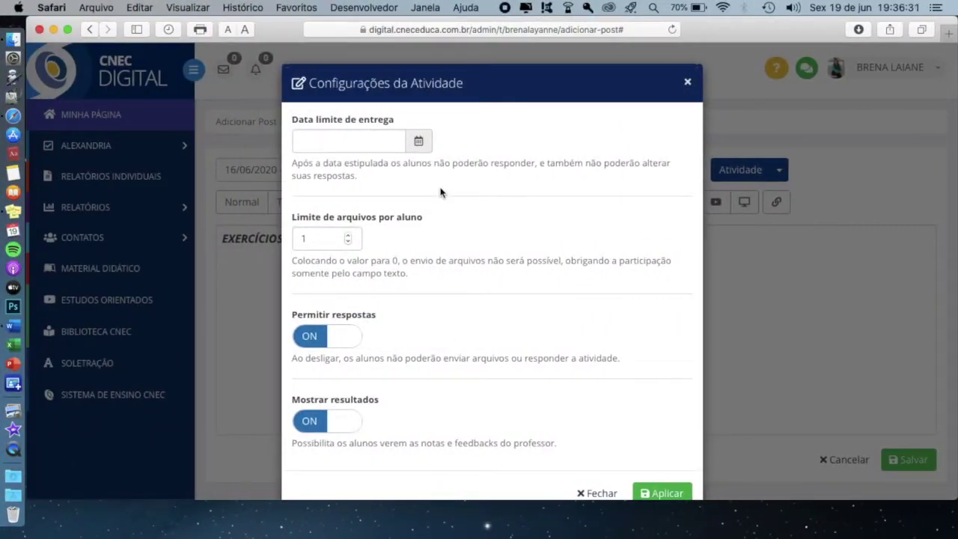
- Switch to Safari and set the activity's delivery deadline to 26/06/2020 with the hour at 23
{"action": "left_click", "coordinate": [420, 144]}
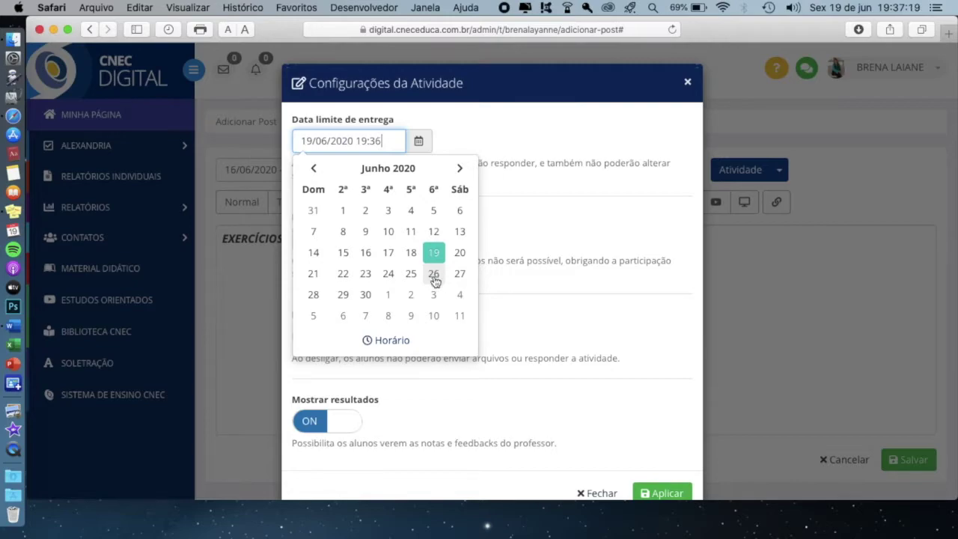
{"action": "left_click", "coordinate": [436, 277]}
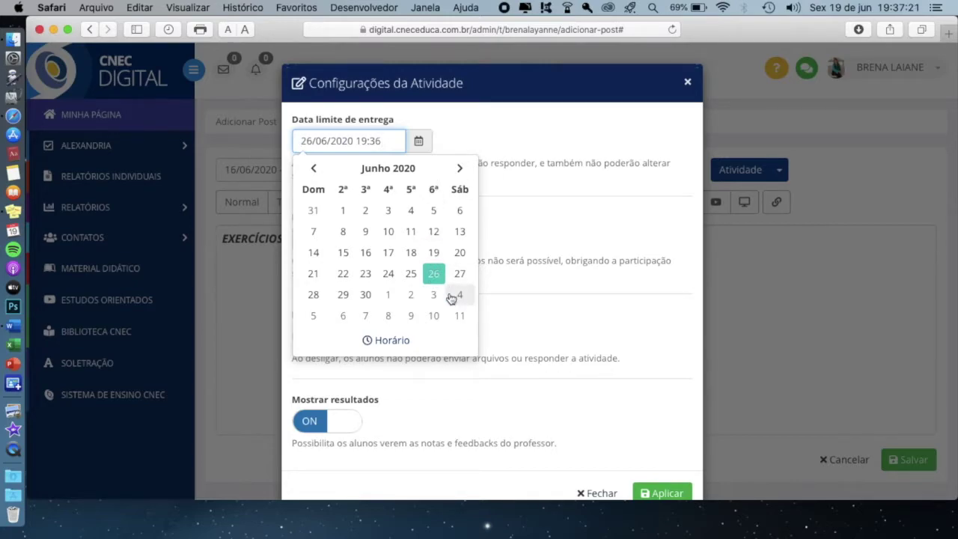
{"action": "left_click", "coordinate": [393, 341]}
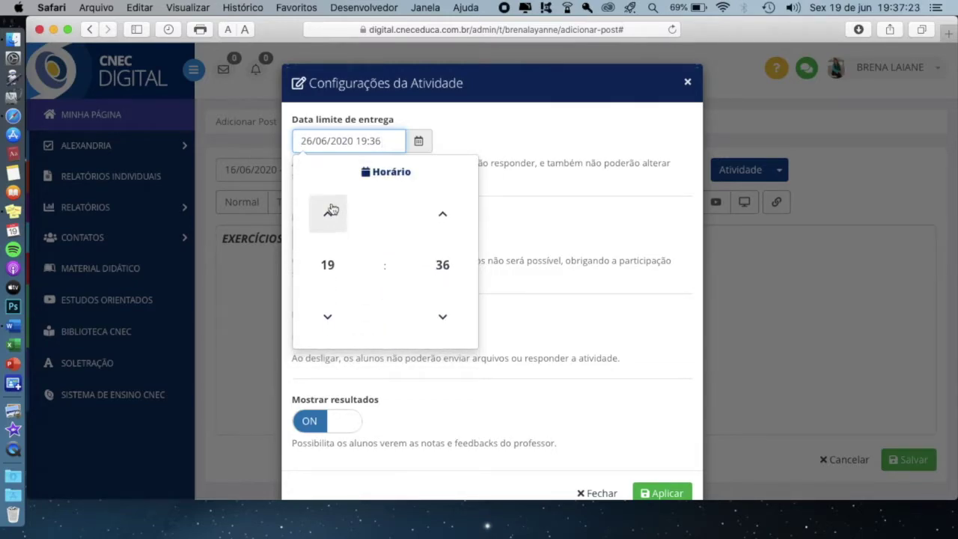
{"action": "left_click", "coordinate": [328, 215]}
{"action": "left_click", "coordinate": [327, 215]}
{"action": "left_click", "coordinate": [328, 215]}
{"action": "left_click", "coordinate": [328, 215]}
{"action": "left_click", "coordinate": [328, 215]}
{"action": "left_click", "coordinate": [328, 318]}
- Set the delivery deadline's minutes to 59, keeping 26/06/2020 and hour 23, and close the time picker
{"action": "left_click", "coordinate": [443, 227]}
{"action": "left_click", "coordinate": [443, 228]}
{"action": "left_click", "coordinate": [443, 227]}
{"action": "double_click", "coordinate": [443, 228]}
{"action": "double_click", "coordinate": [443, 227]}
{"action": "triple_click", "coordinate": [443, 228]}
{"action": "triple_click", "coordinate": [444, 228]}
{"action": "triple_click", "coordinate": [443, 228]}
{"action": "double_click", "coordinate": [443, 228]}
{"action": "triple_click", "coordinate": [444, 215]}
{"action": "left_click", "coordinate": [445, 216]}
{"action": "double_click", "coordinate": [445, 217]}
{"action": "left_click", "coordinate": [444, 216]}
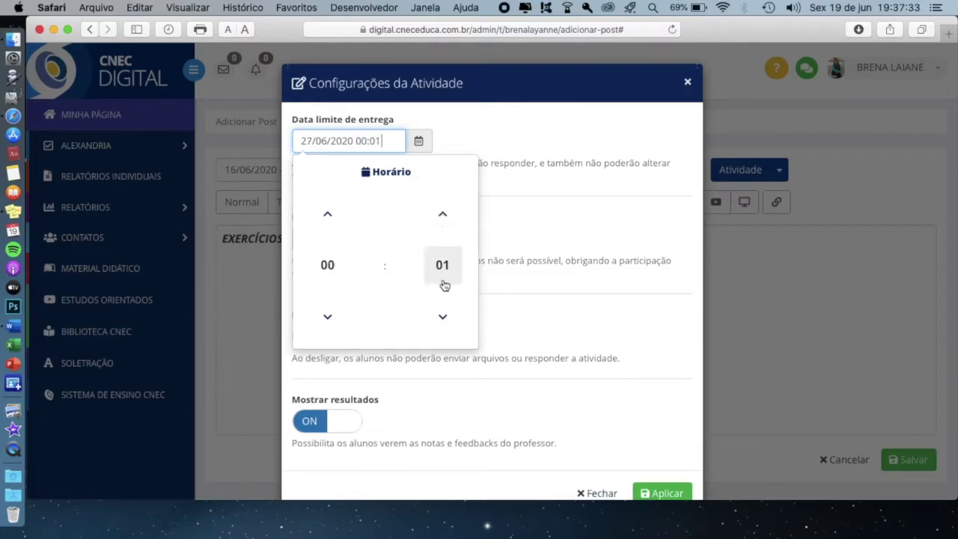
{"action": "left_click", "coordinate": [445, 329]}
{"action": "left_click", "coordinate": [445, 329]}
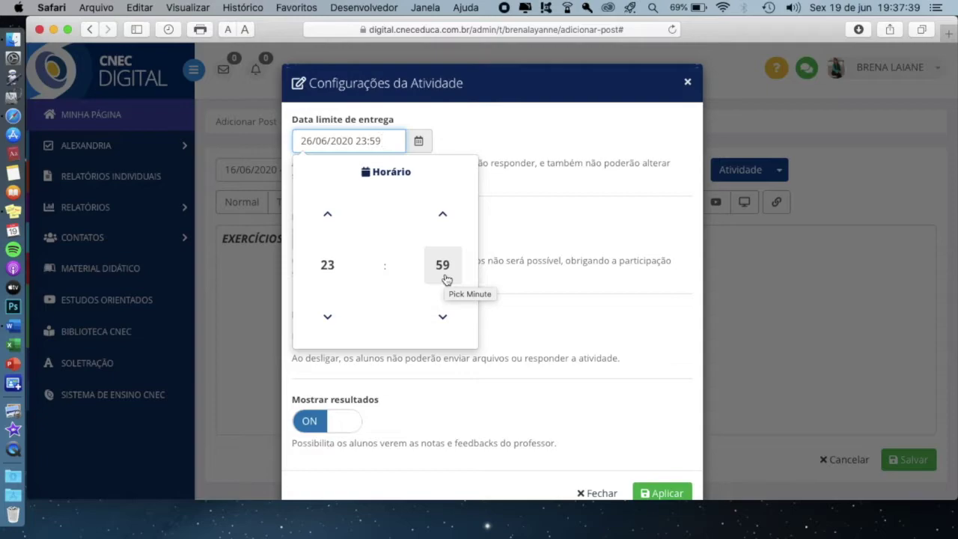
{"action": "left_click", "coordinate": [511, 123]}
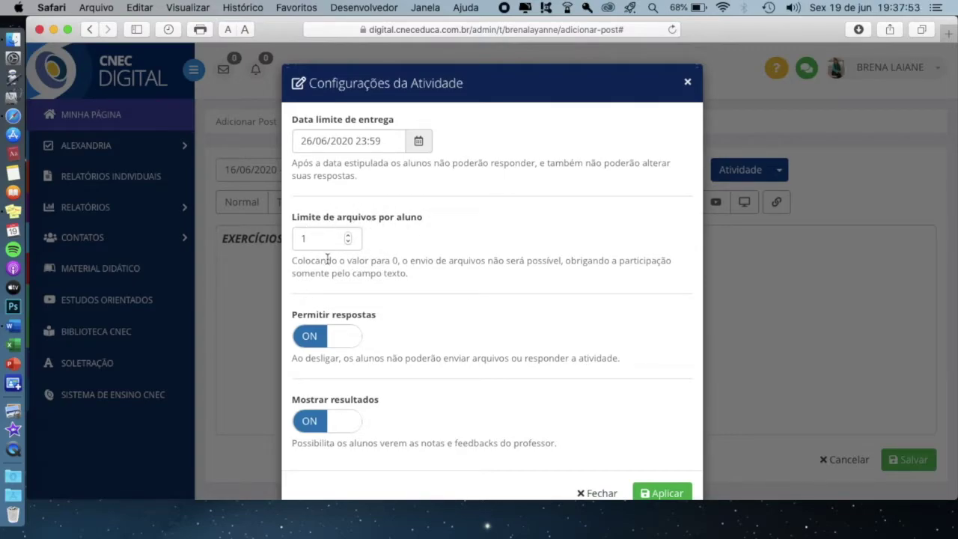
- Switch to Word and check which apostila pages the Tuesday Ciências exercises cover
{"action": "key", "text": "ctrl+Right"}
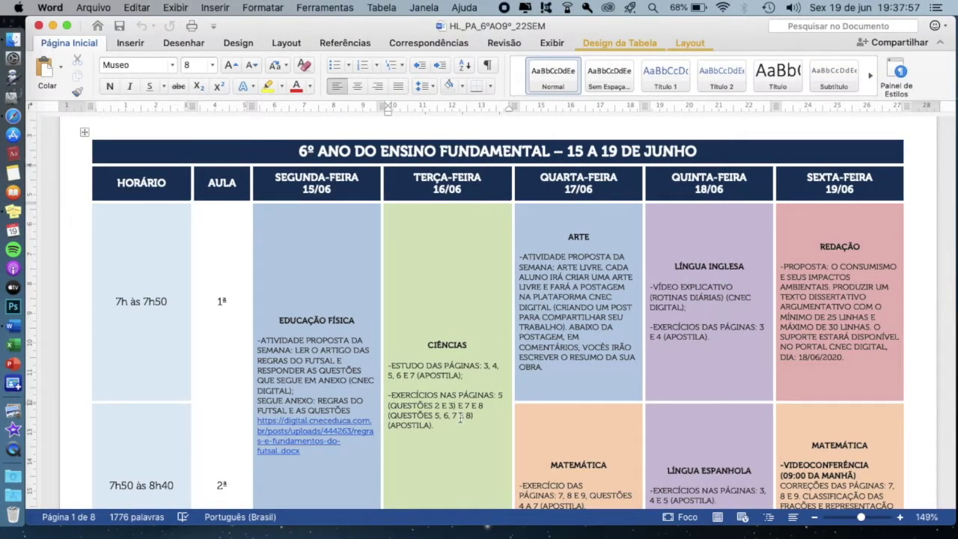
{"action": "scroll", "coordinate": [460, 421], "scroll_direction": "up", "scroll_amount": 3}
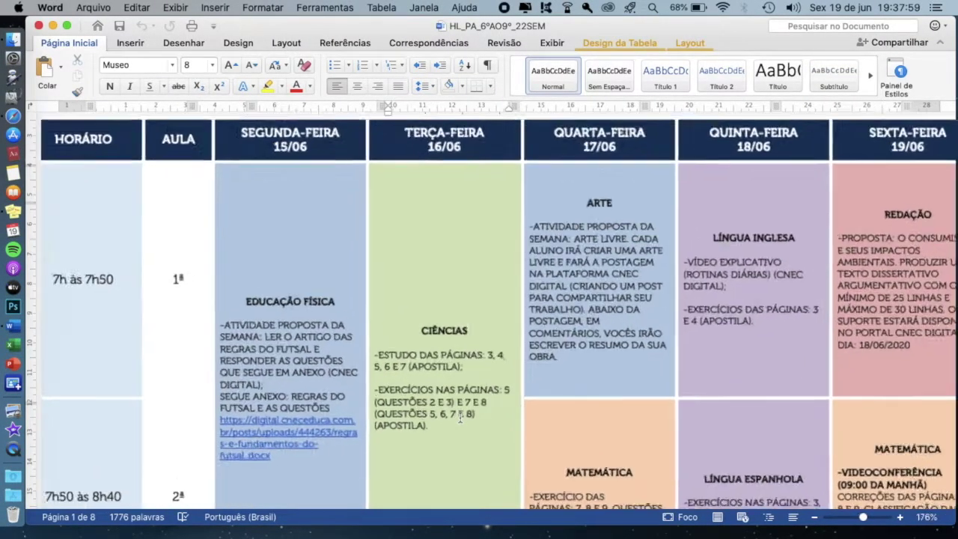
{"action": "scroll", "coordinate": [460, 421], "scroll_direction": "up", "scroll_amount": 5}
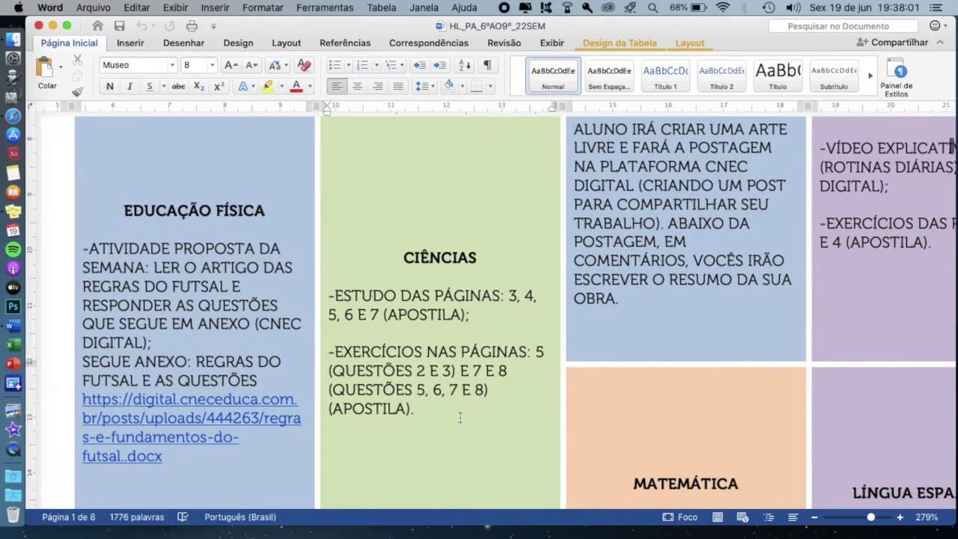
{"action": "scroll", "coordinate": [449, 415], "scroll_direction": "down", "scroll_amount": 1}
{"action": "left_click_drag", "start_coordinate": [329, 387], "coordinate": [416, 388]}
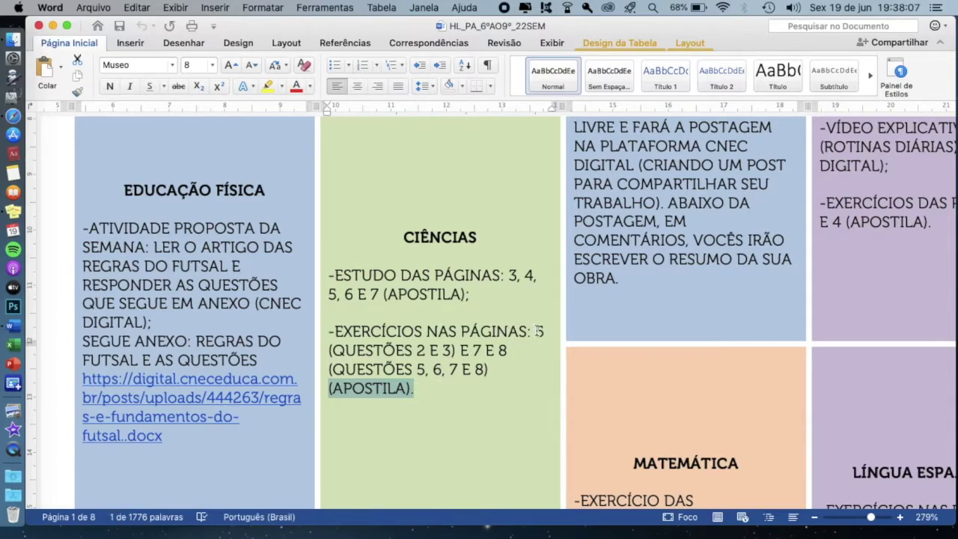
{"action": "left_click_drag", "start_coordinate": [535, 331], "coordinate": [545, 331]}
{"action": "left_click_drag", "start_coordinate": [472, 351], "coordinate": [509, 351]}
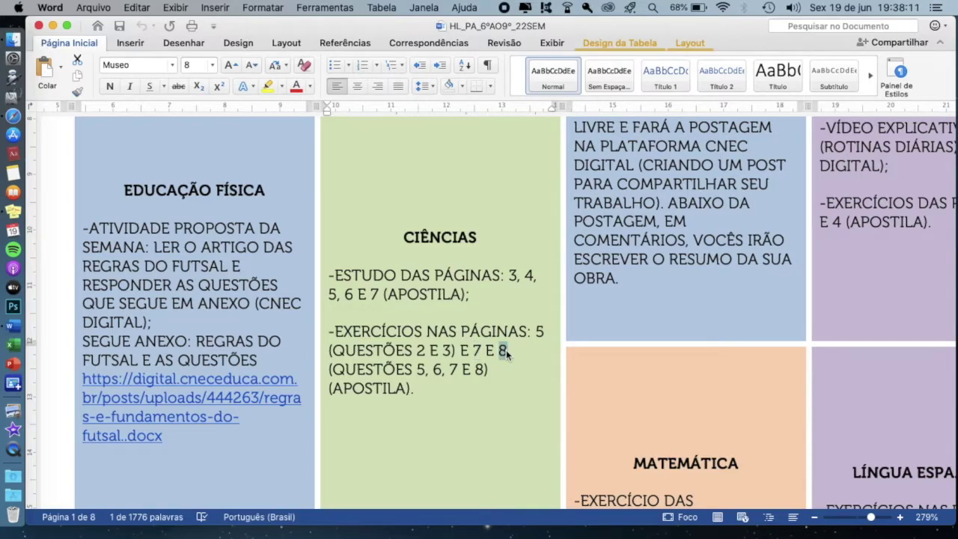
{"action": "left_click", "coordinate": [513, 351]}
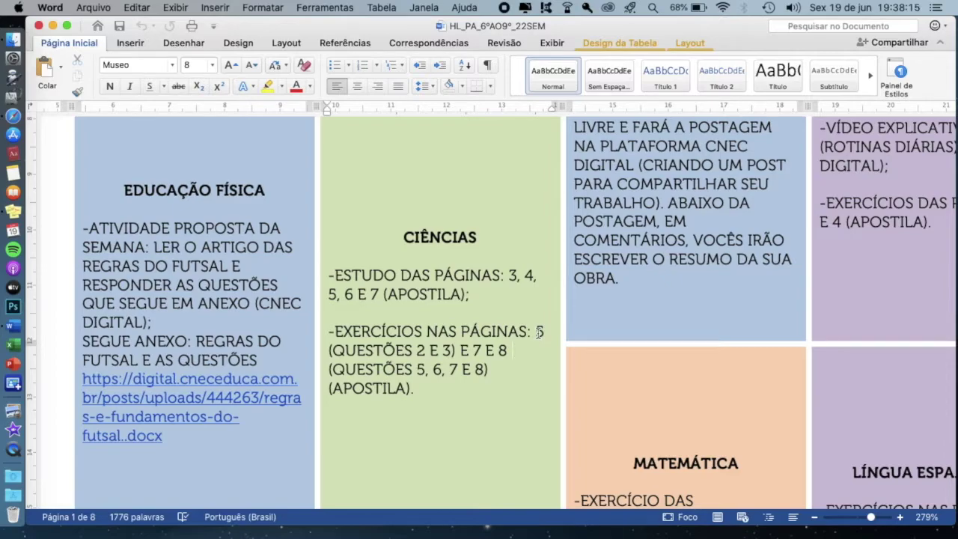
{"action": "double_click", "coordinate": [539, 331]}
{"action": "double_click", "coordinate": [476, 350]}
{"action": "double_click", "coordinate": [502, 350]}
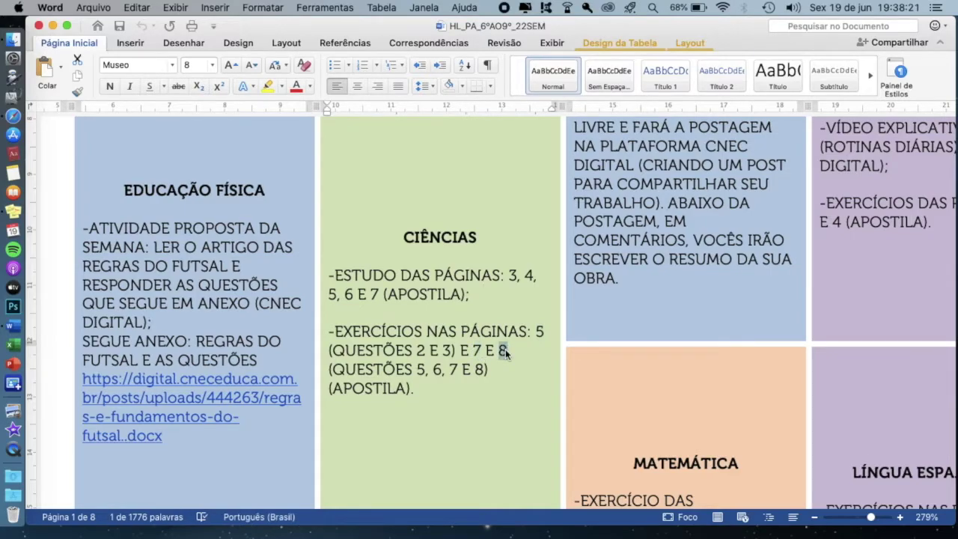
- Switch to Safari and set the file limit per student to 3, checking it against the Word schedule
{"action": "key", "text": "super+Tab"}
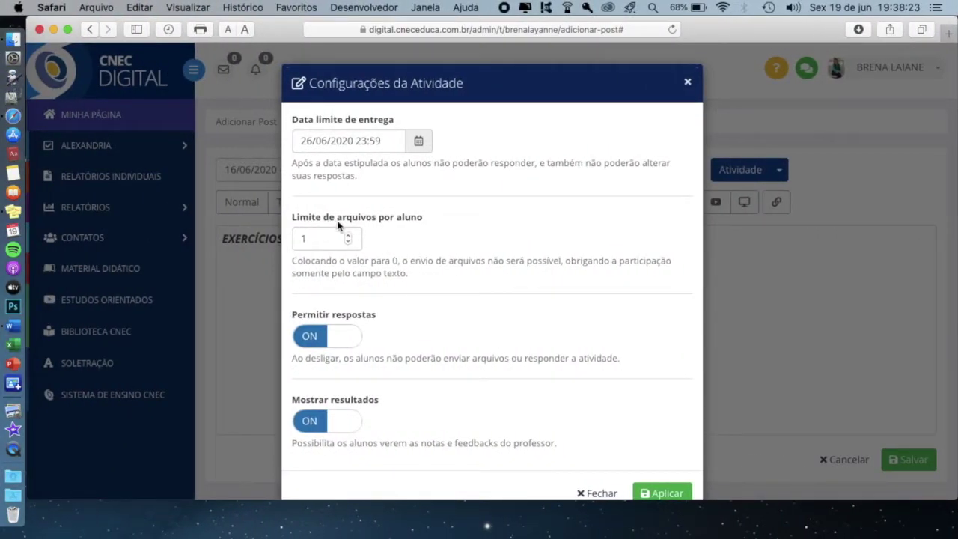
{"action": "double_click", "coordinate": [348, 235]}
{"action": "left_click", "coordinate": [348, 236]}
{"action": "left_click", "coordinate": [423, 233]}
{"action": "key", "text": "ctrl+Right"}
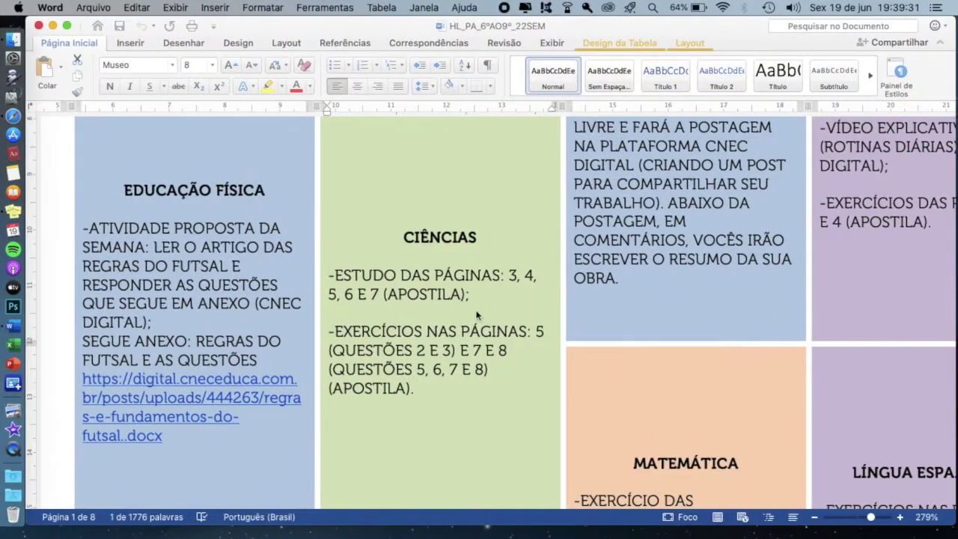
{"action": "key", "text": "ctrl+Left"}
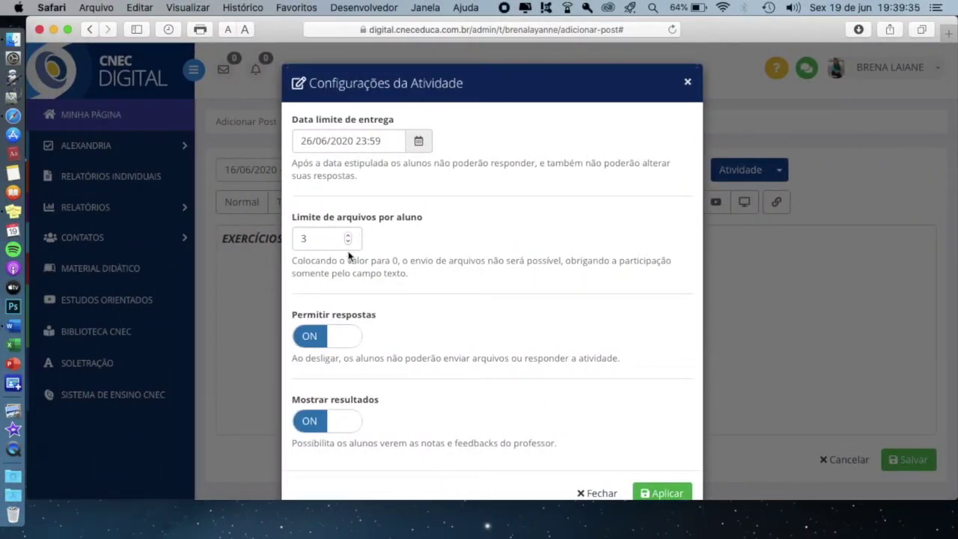
- Review the descriptions of Permitir respostas and Mostrar resultados, leave both options on, and apply the activity settings
{"action": "scroll", "coordinate": [349, 256], "scroll_direction": "down", "scroll_amount": 1}
{"action": "scroll", "coordinate": [349, 257], "scroll_direction": "down", "scroll_amount": 3}
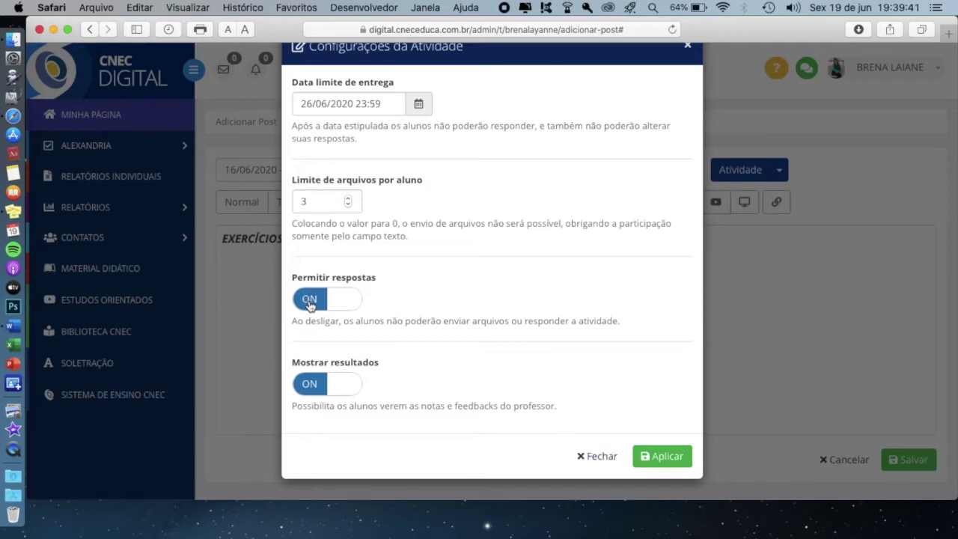
{"action": "left_click_drag", "start_coordinate": [292, 322], "coordinate": [595, 334]}
{"action": "left_click", "coordinate": [605, 331]}
{"action": "left_click_drag", "start_coordinate": [292, 407], "coordinate": [549, 408]}
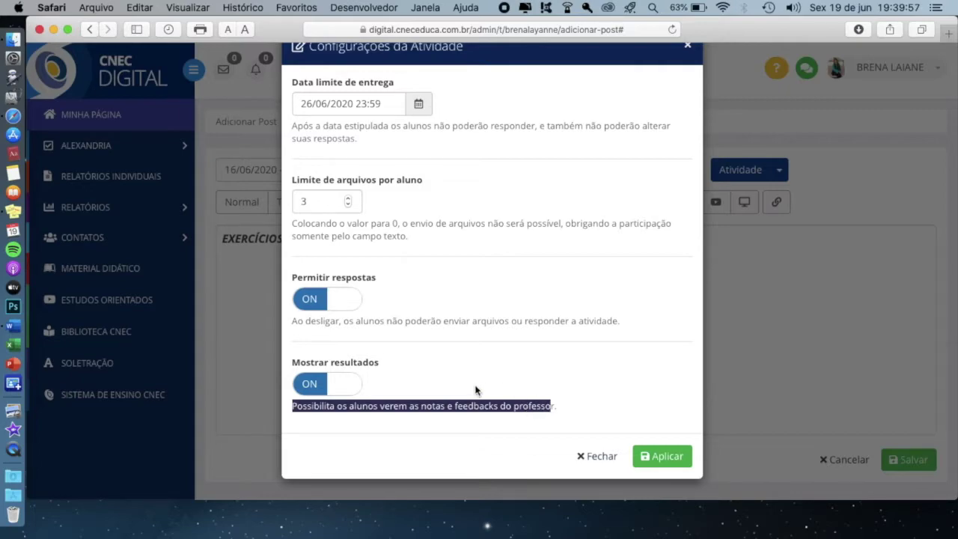
{"action": "left_click", "coordinate": [595, 416]}
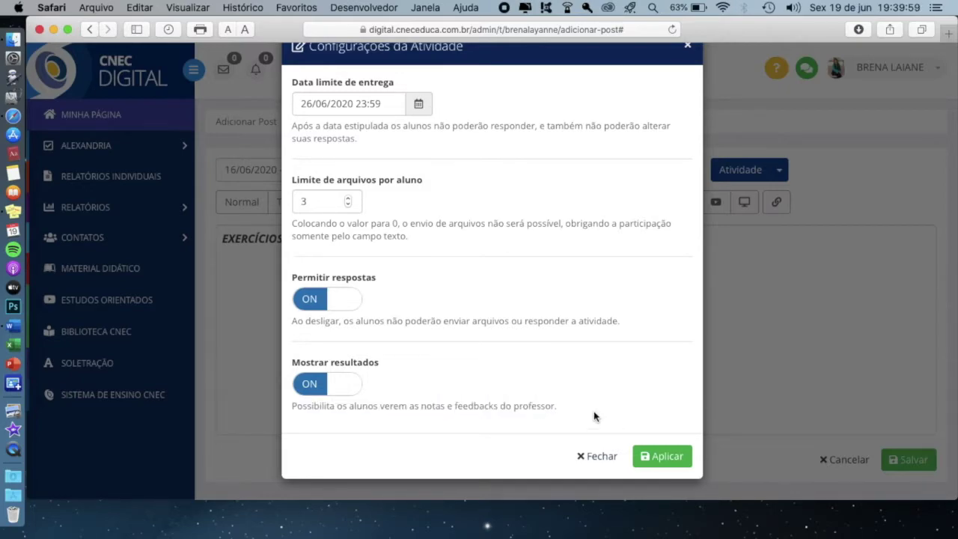
{"action": "scroll", "coordinate": [594, 412], "scroll_direction": "up", "scroll_amount": 1}
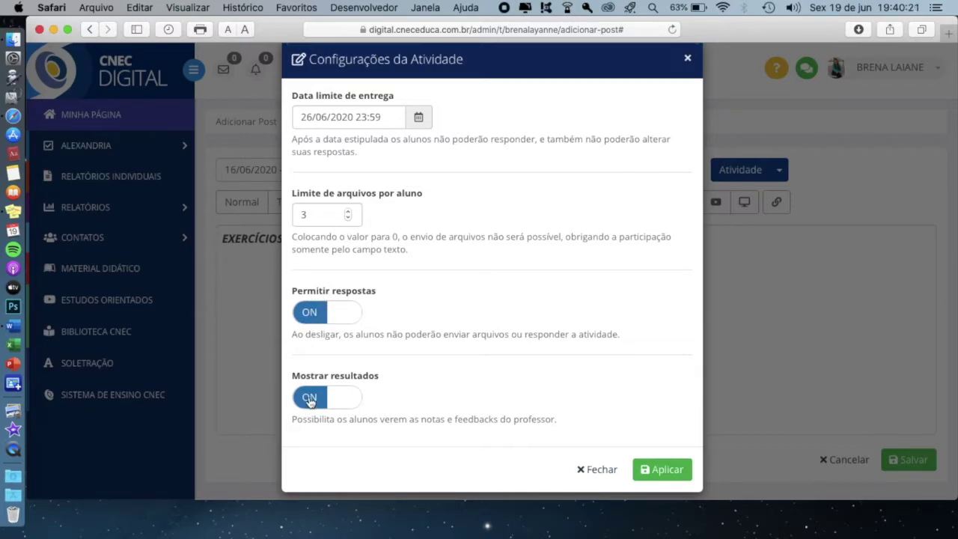
{"action": "left_click", "coordinate": [667, 472]}
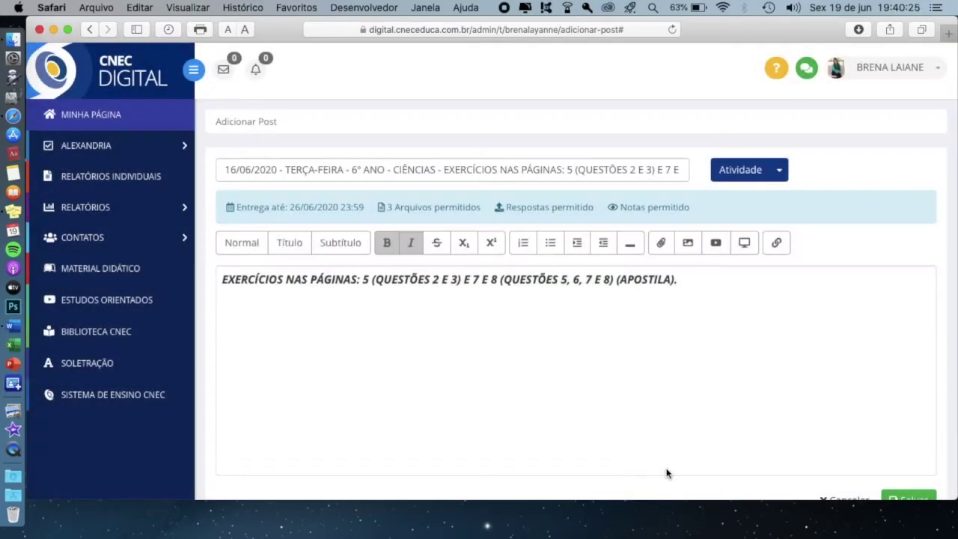
- Check the post's title and exercises text, and save the activity post
{"action": "left_click", "coordinate": [704, 283]}
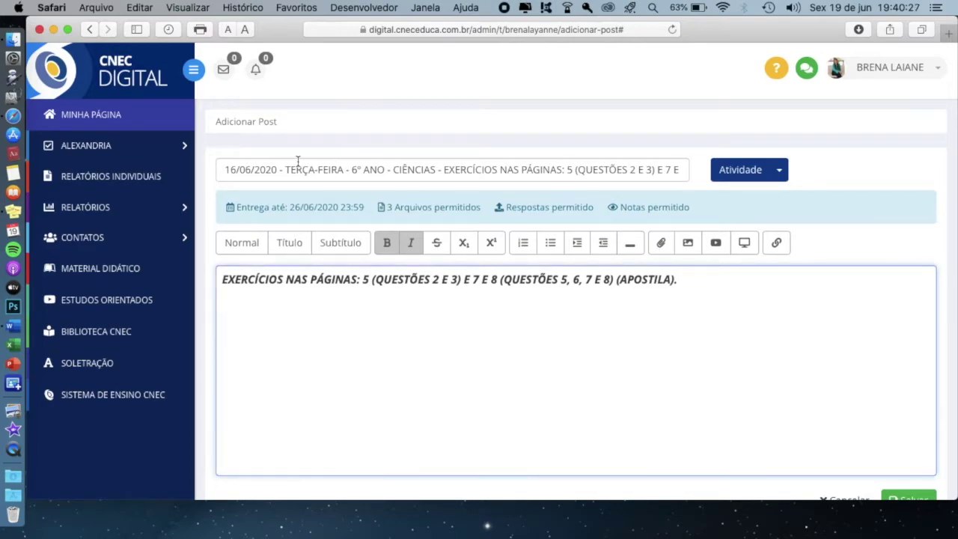
{"action": "left_click_drag", "start_coordinate": [225, 169], "coordinate": [671, 170]}
{"action": "left_click", "coordinate": [327, 280]}
{"action": "left_click_drag", "start_coordinate": [223, 279], "coordinate": [689, 279]}
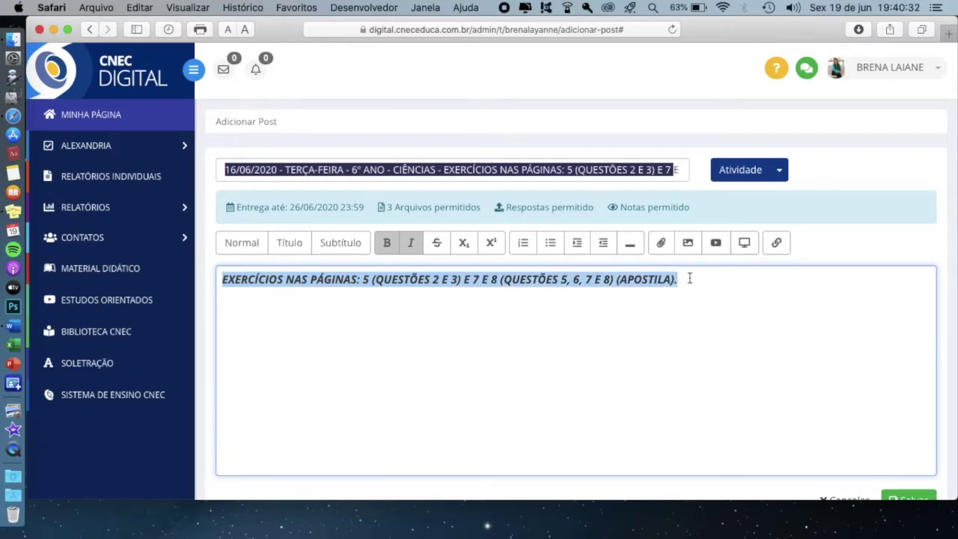
{"action": "left_click", "coordinate": [624, 173]}
{"action": "left_click", "coordinate": [722, 289]}
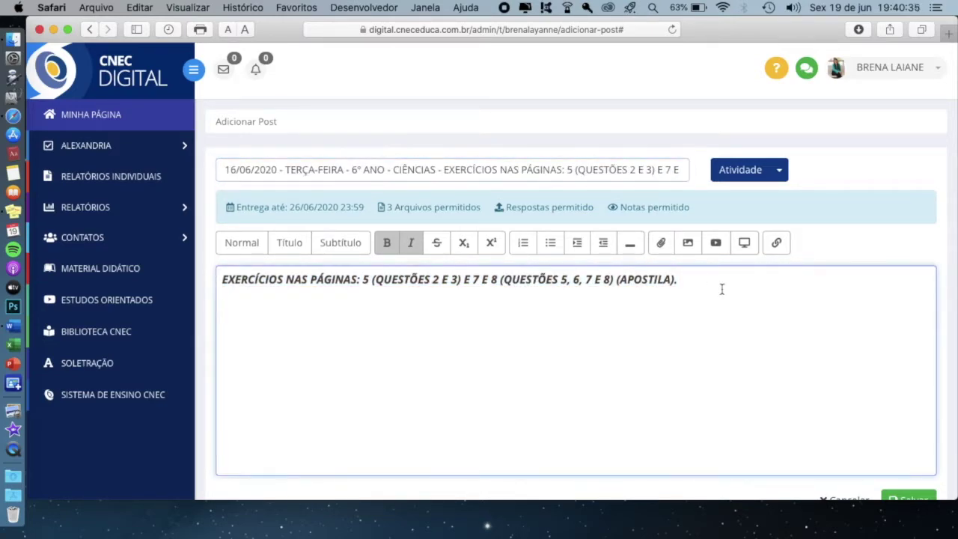
{"action": "scroll", "coordinate": [699, 278], "scroll_direction": "down", "scroll_amount": 2}
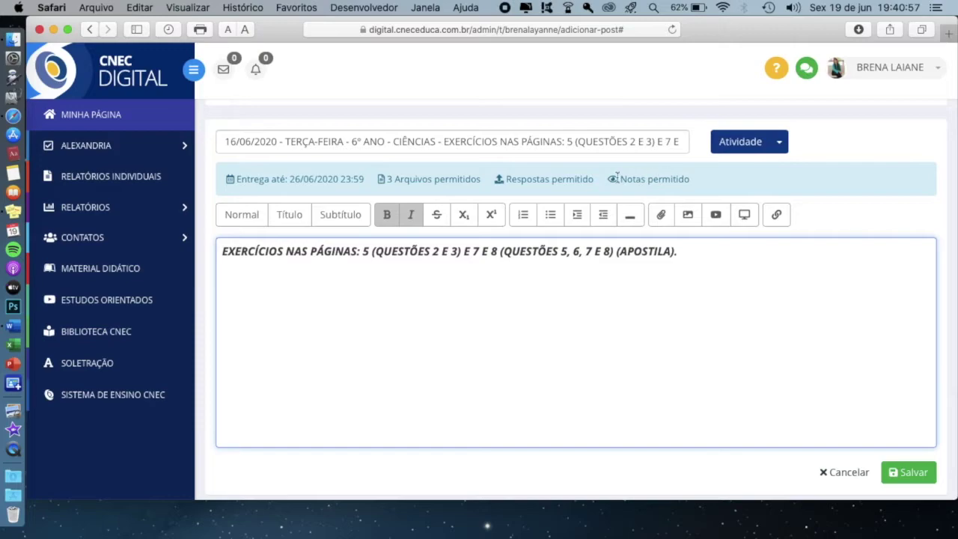
{"action": "left_click", "coordinate": [910, 473]}
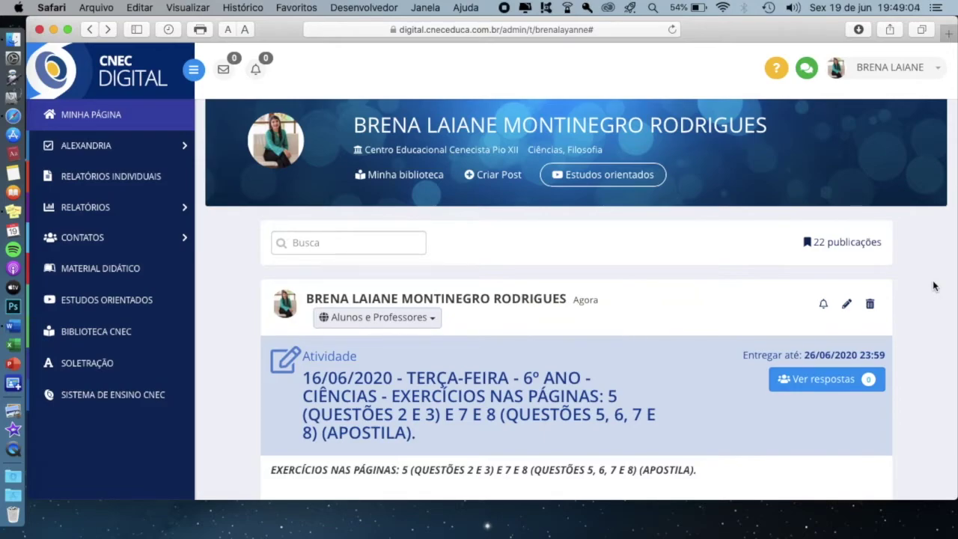
- Examine the published activity's title, exercises text and delivery deadline on the teacher's page
{"action": "scroll", "coordinate": [934, 286], "scroll_direction": "down", "scroll_amount": 2}
{"action": "scroll", "coordinate": [934, 286], "scroll_direction": "up", "scroll_amount": 2}
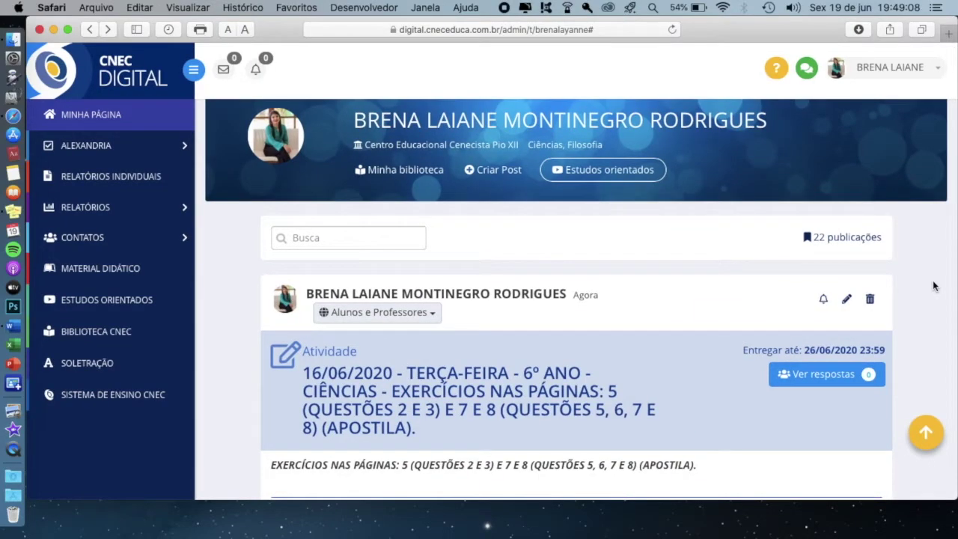
{"action": "scroll", "coordinate": [466, 367], "scroll_direction": "down", "scroll_amount": 1}
{"action": "left_click_drag", "start_coordinate": [304, 365], "coordinate": [427, 419]}
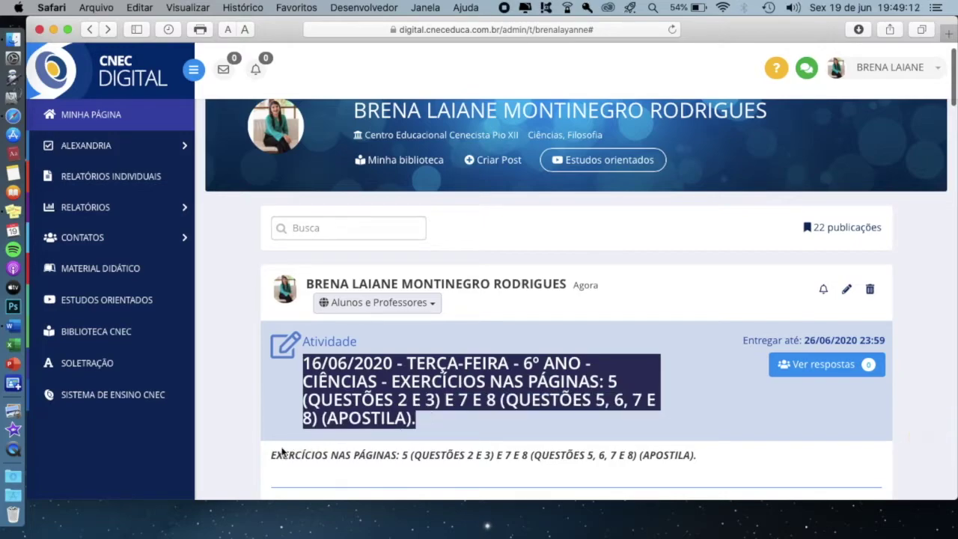
- Check the published exercises text, and send a notification about the activity to 6º ano A with Notificar pais enabled
{"action": "left_click_drag", "start_coordinate": [275, 455], "coordinate": [711, 455]}
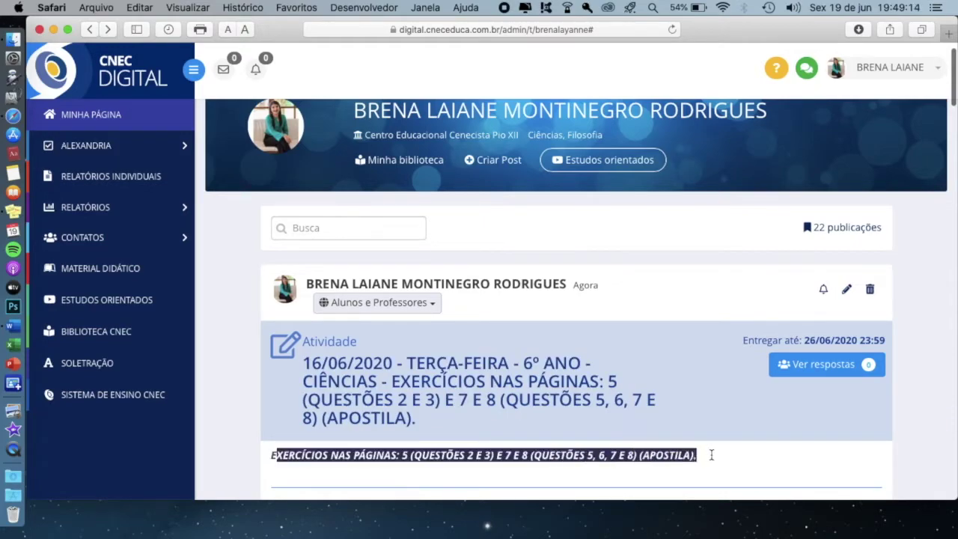
{"action": "left_click", "coordinate": [427, 455]}
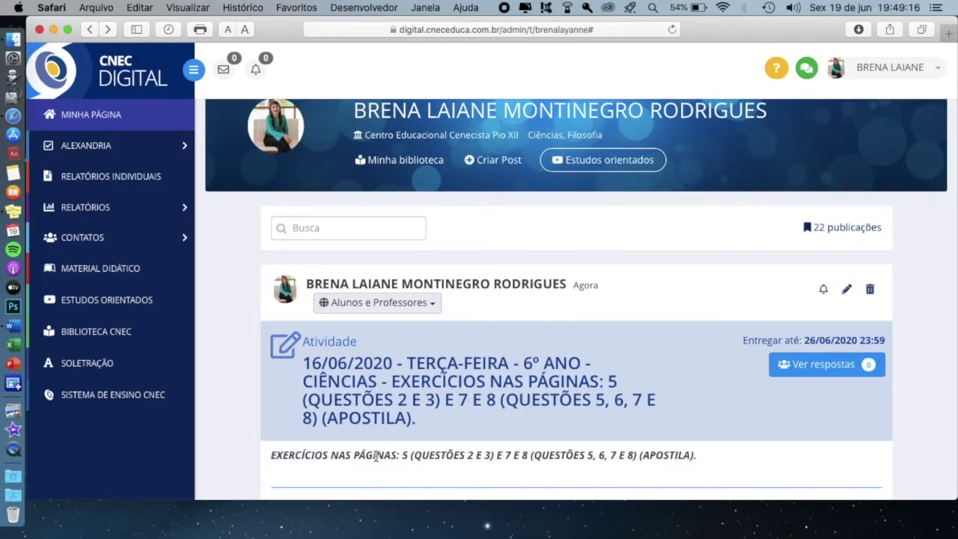
{"action": "scroll", "coordinate": [718, 463], "scroll_direction": "down", "scroll_amount": 2}
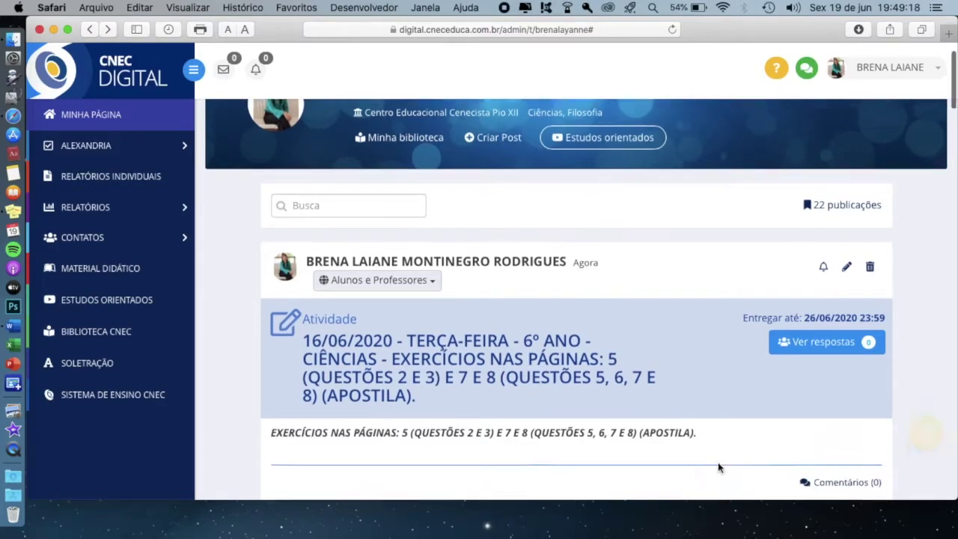
{"action": "scroll", "coordinate": [718, 467], "scroll_direction": "up", "scroll_amount": 1}
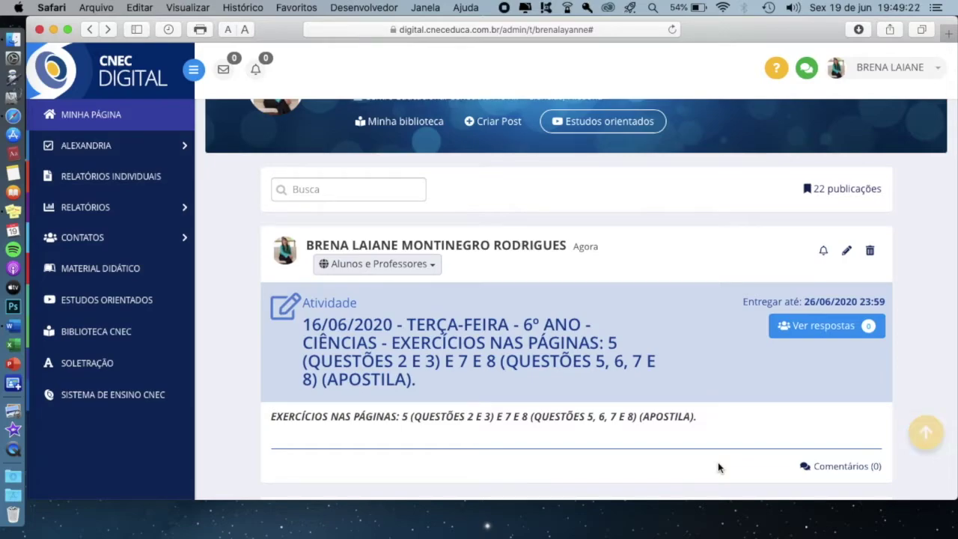
{"action": "scroll", "coordinate": [718, 464], "scroll_direction": "up", "scroll_amount": 2}
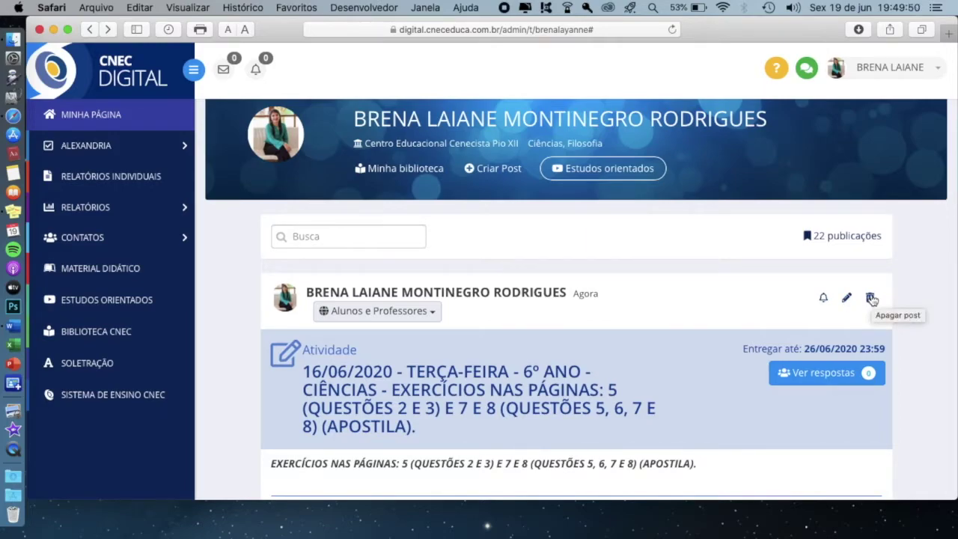
{"action": "left_click", "coordinate": [824, 299]}
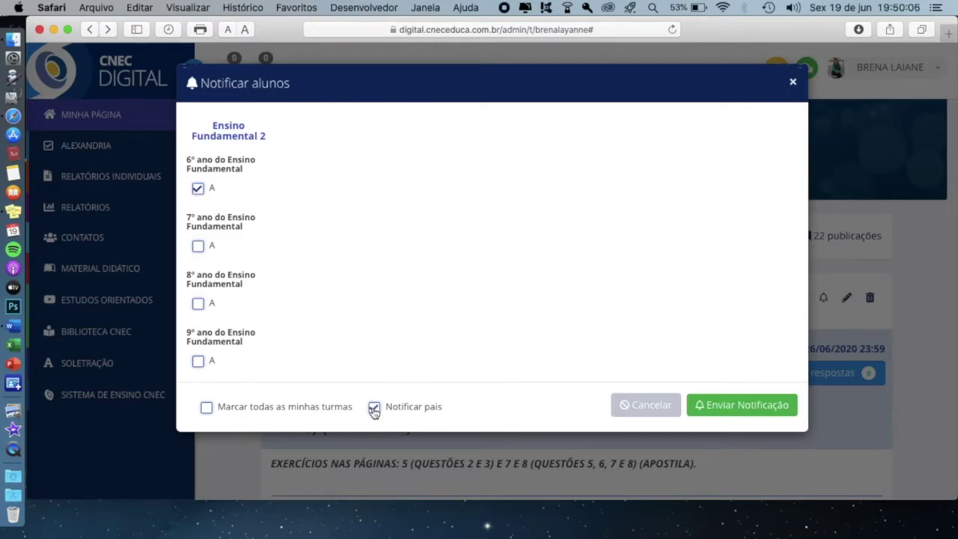
{"action": "left_click", "coordinate": [746, 405]}
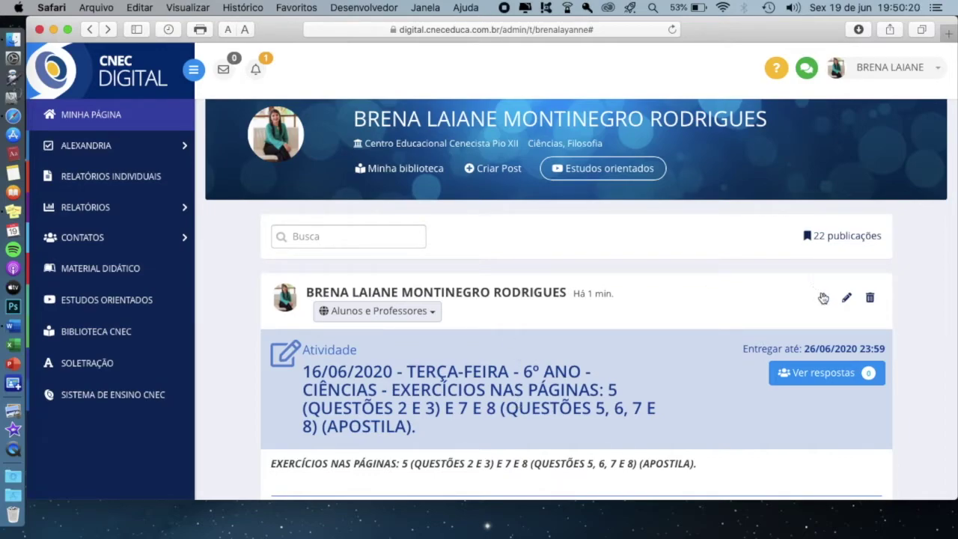
- Review the activity's visibility options, and look through the teachers listed under Contatos - Professores
{"action": "left_click", "coordinate": [432, 313]}
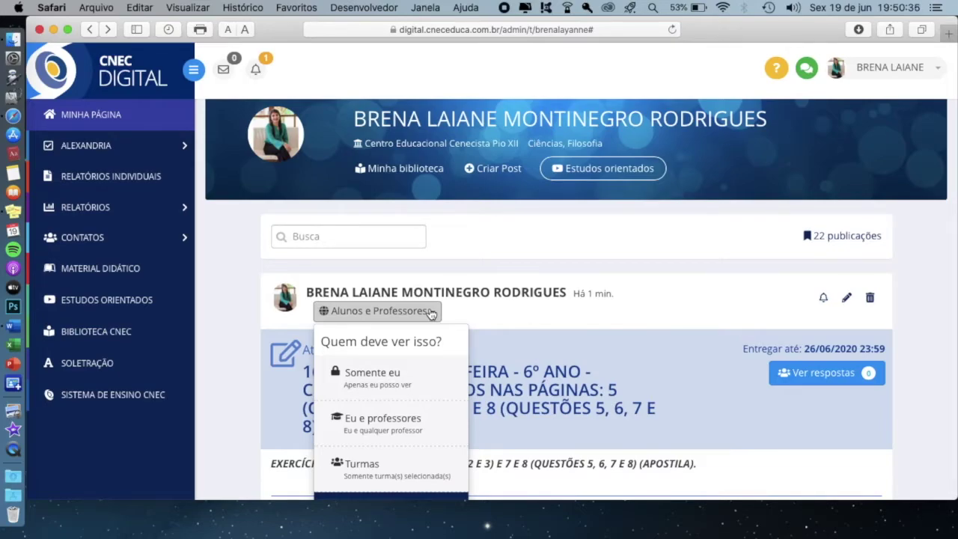
{"action": "left_click", "coordinate": [223, 292]}
{"action": "left_click", "coordinate": [144, 238]}
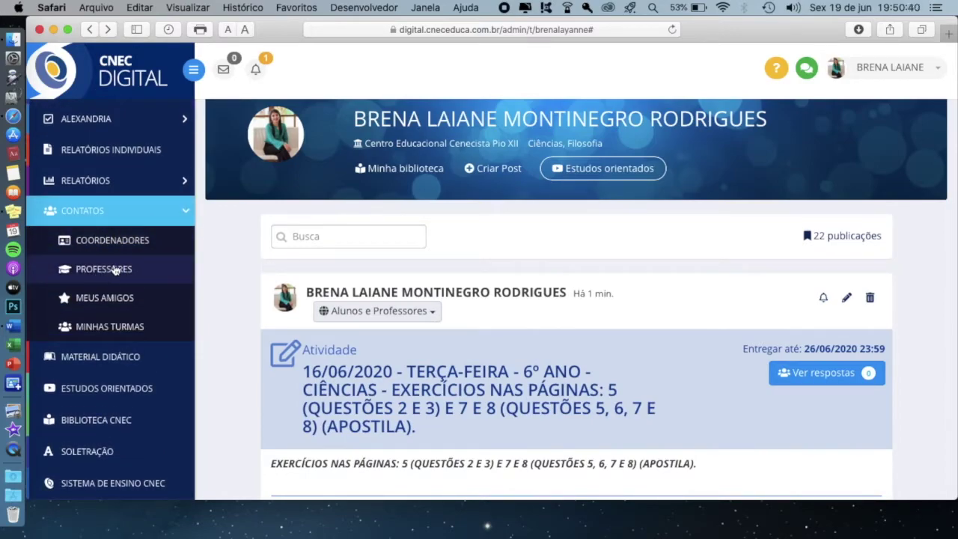
{"action": "left_click", "coordinate": [124, 270]}
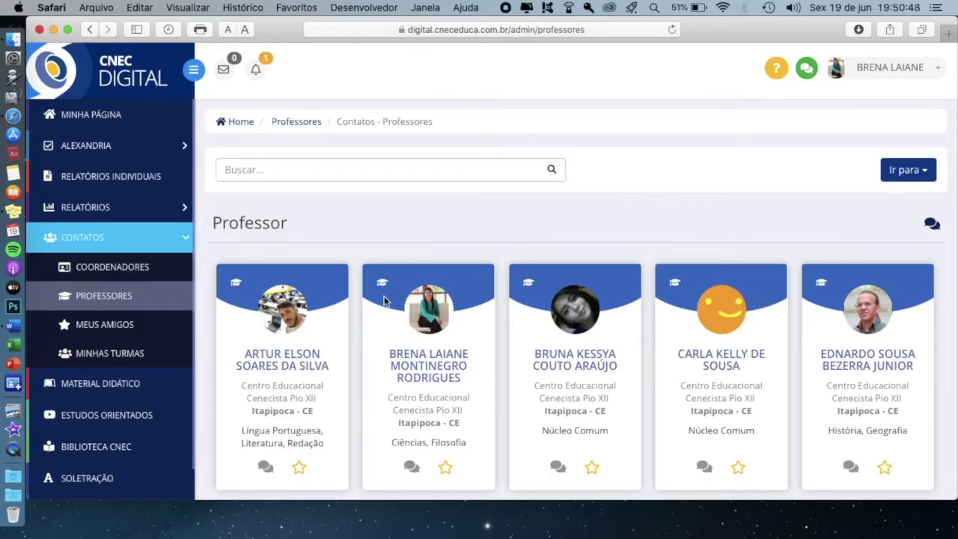
{"action": "scroll", "coordinate": [384, 301], "scroll_direction": "down", "scroll_amount": 3}
{"action": "scroll", "coordinate": [384, 301], "scroll_direction": "down", "scroll_amount": 1}
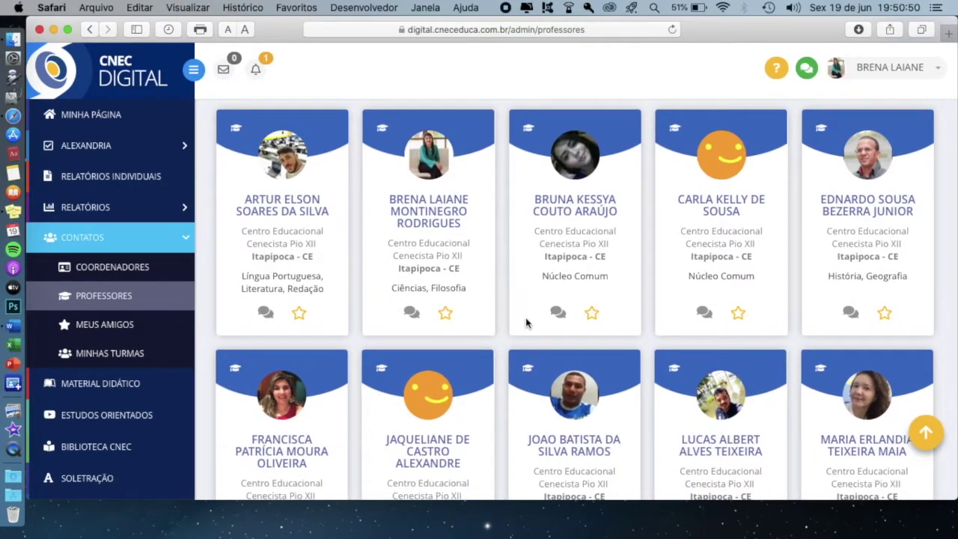
{"action": "scroll", "coordinate": [524, 329], "scroll_direction": "down", "scroll_amount": 5}
{"action": "scroll", "coordinate": [526, 336], "scroll_direction": "up", "scroll_amount": 5}
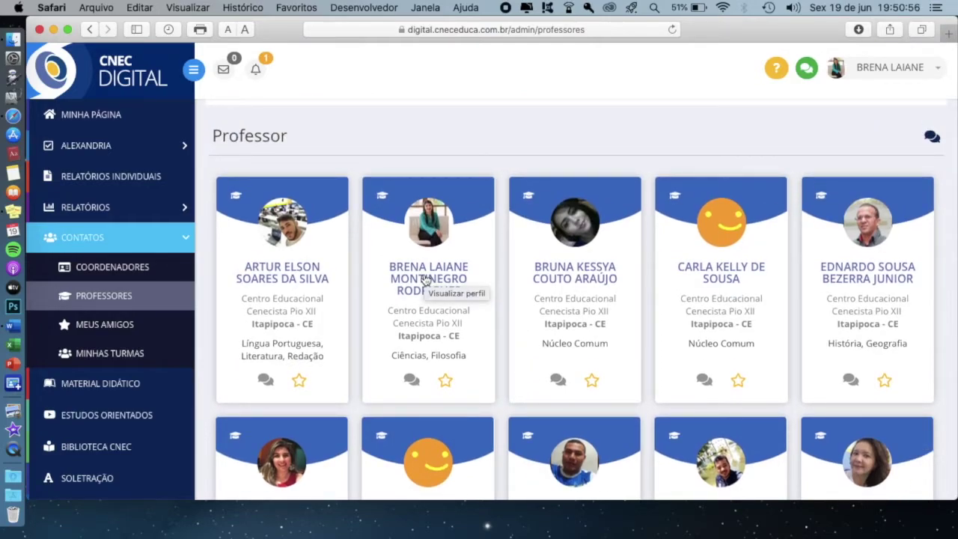
{"action": "scroll", "coordinate": [425, 279], "scroll_direction": "up", "scroll_amount": 2}
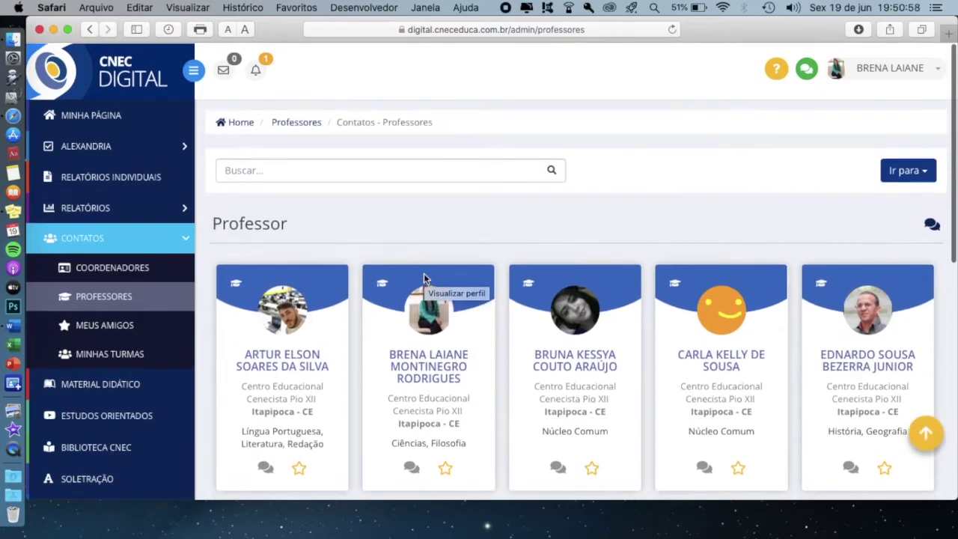
- Return to the teacher's page and restrict the activity's visibility to Turmas, with only 6º ano do Ensino Fundamental A selected
{"action": "left_click", "coordinate": [75, 73]}
{"action": "scroll", "coordinate": [477, 341], "scroll_direction": "down", "scroll_amount": 1}
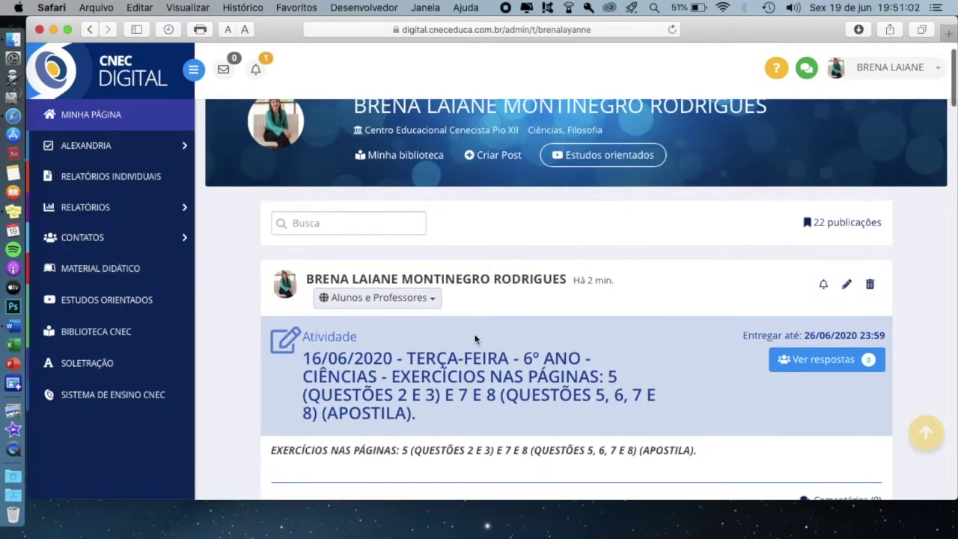
{"action": "left_click", "coordinate": [438, 297]}
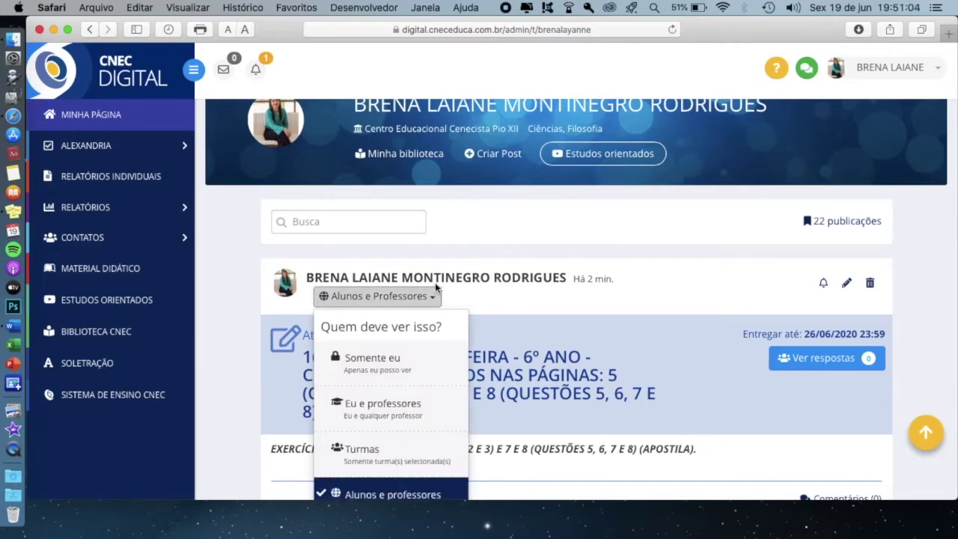
{"action": "left_click", "coordinate": [575, 302]}
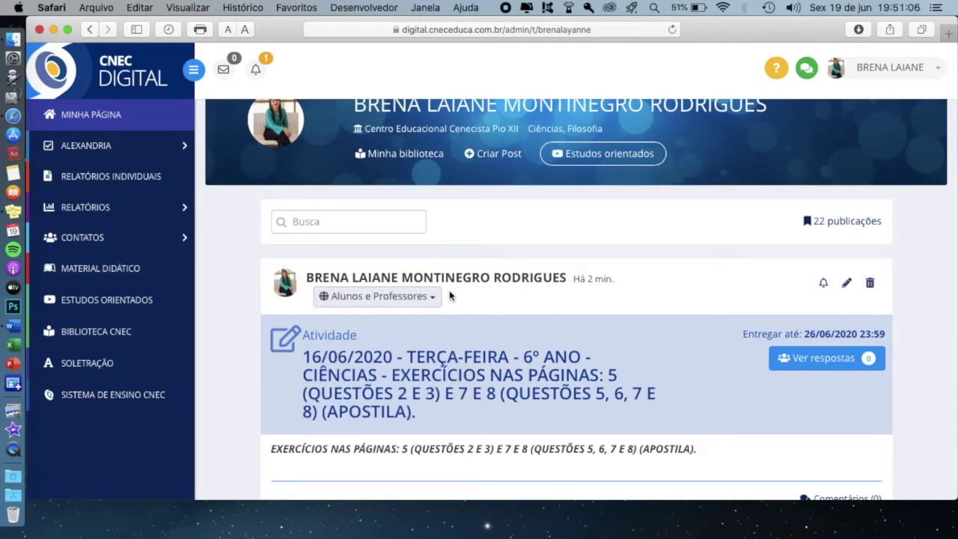
{"action": "scroll", "coordinate": [575, 318], "scroll_direction": "down", "scroll_amount": 1}
{"action": "scroll", "coordinate": [516, 311], "scroll_direction": "up", "scroll_amount": 1}
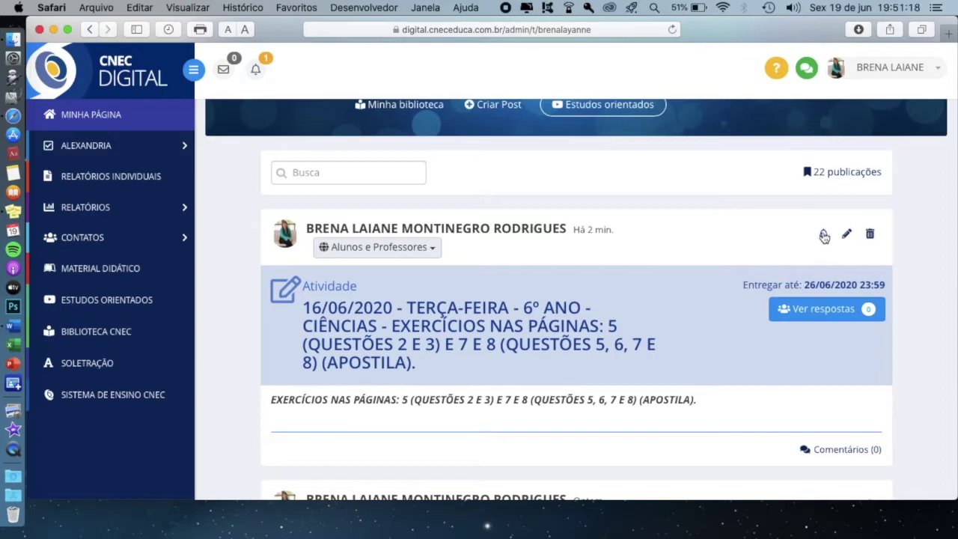
{"action": "left_click", "coordinate": [435, 249]}
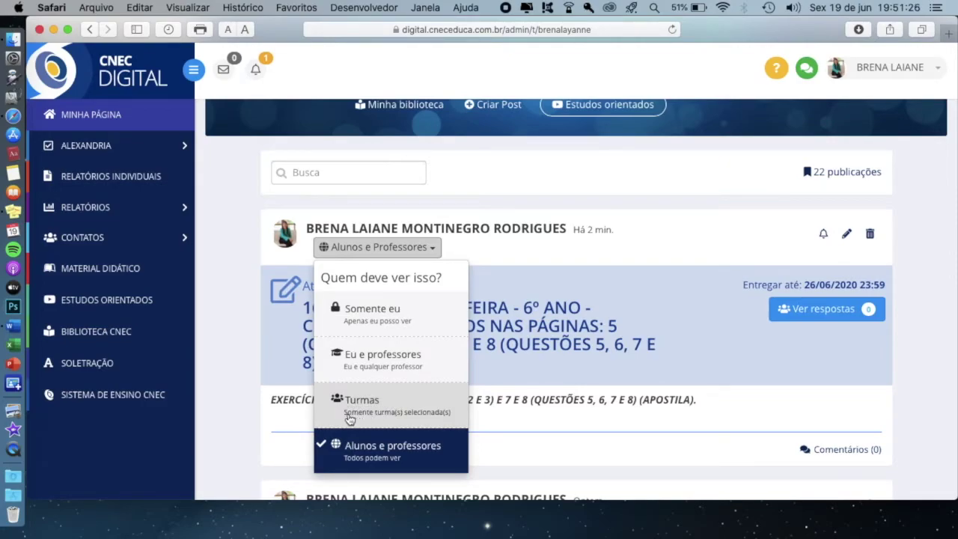
{"action": "left_click", "coordinate": [423, 402]}
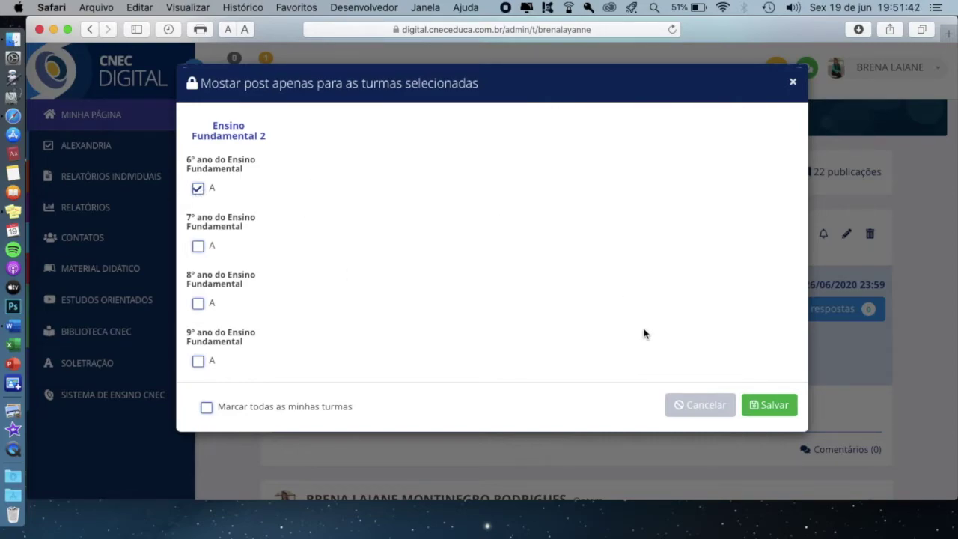
{"action": "left_click", "coordinate": [771, 407]}
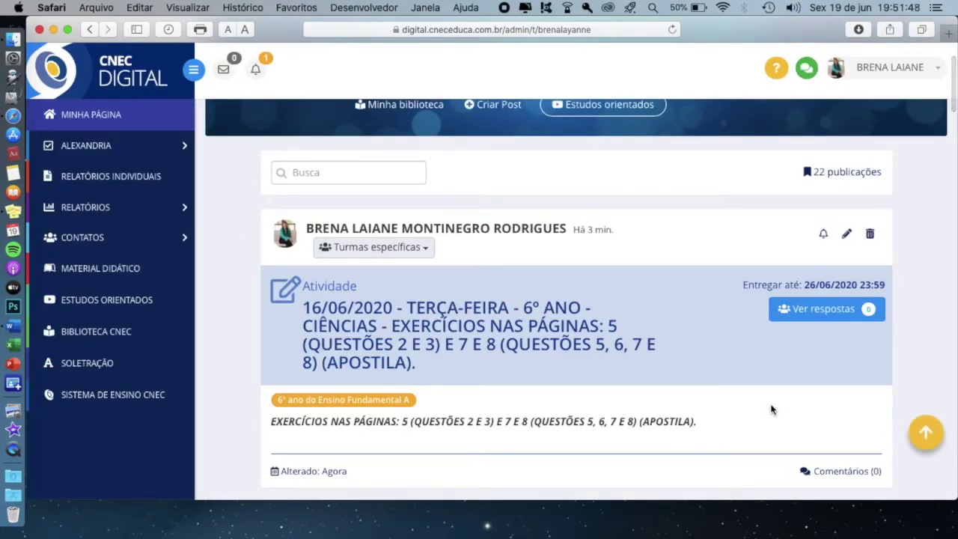
- Check the class label beneath the activity's title and the post's visibility setting
{"action": "scroll", "coordinate": [305, 414], "scroll_direction": "up", "scroll_amount": 5}
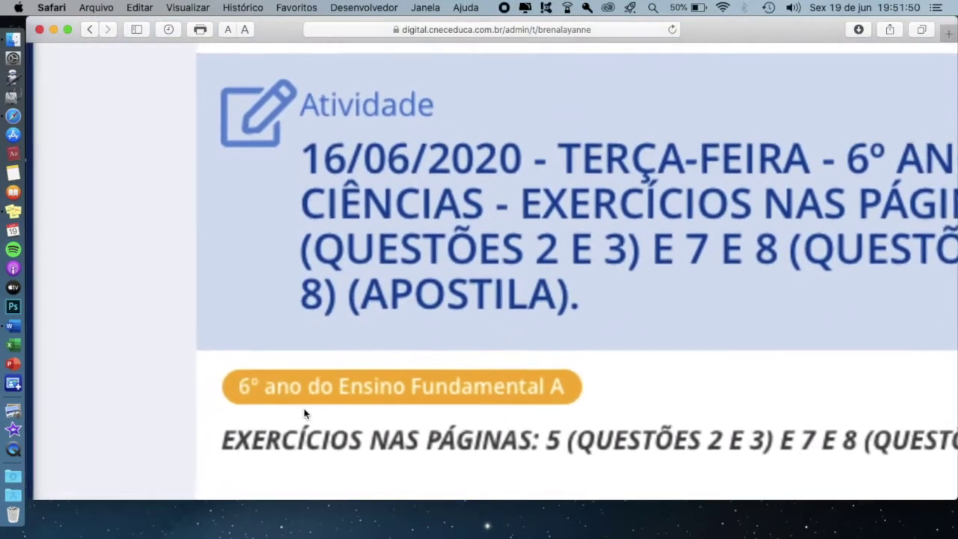
{"action": "scroll", "coordinate": [305, 414], "scroll_direction": "down", "scroll_amount": 1}
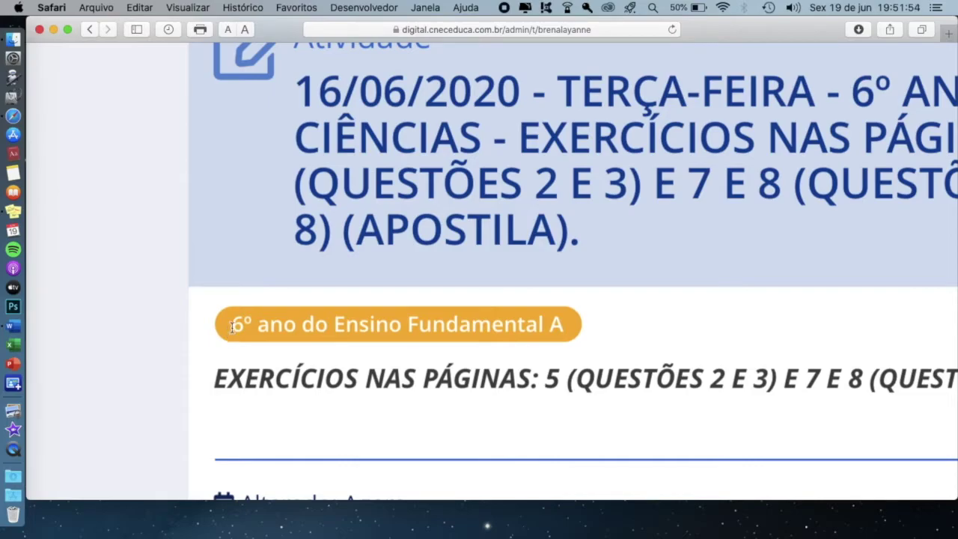
{"action": "left_click_drag", "start_coordinate": [232, 327], "coordinate": [566, 317]}
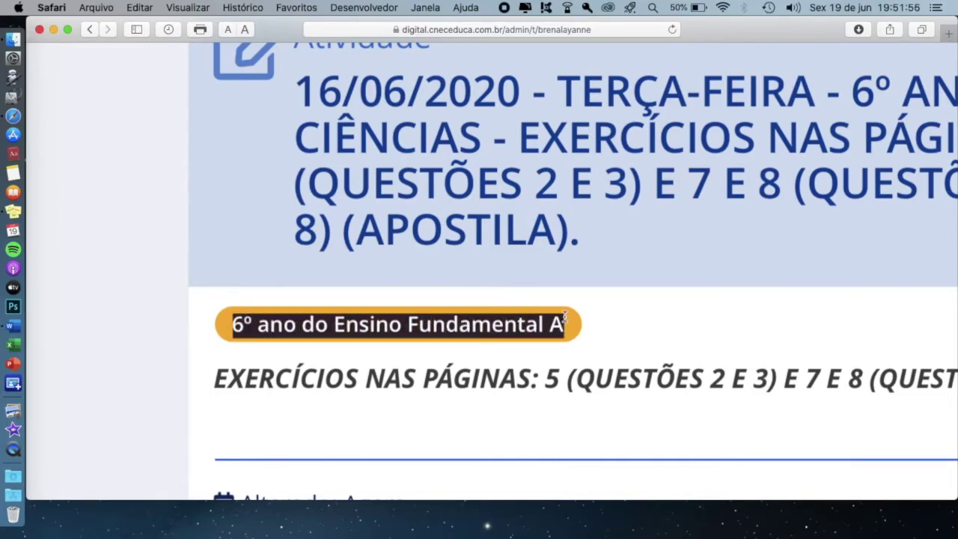
{"action": "left_click", "coordinate": [607, 315]}
{"action": "scroll", "coordinate": [607, 316], "scroll_direction": "down", "scroll_amount": 5}
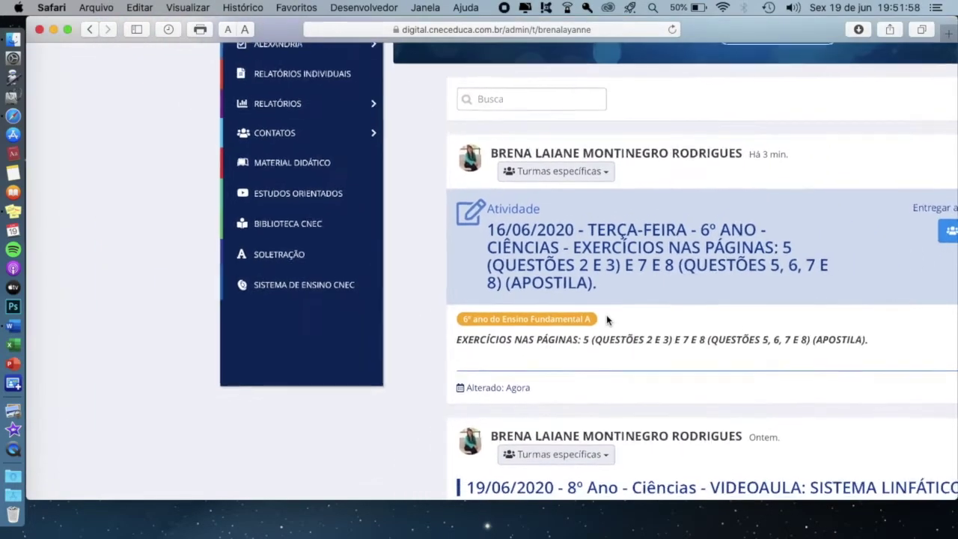
{"action": "scroll", "coordinate": [608, 319], "scroll_direction": "up", "scroll_amount": 3}
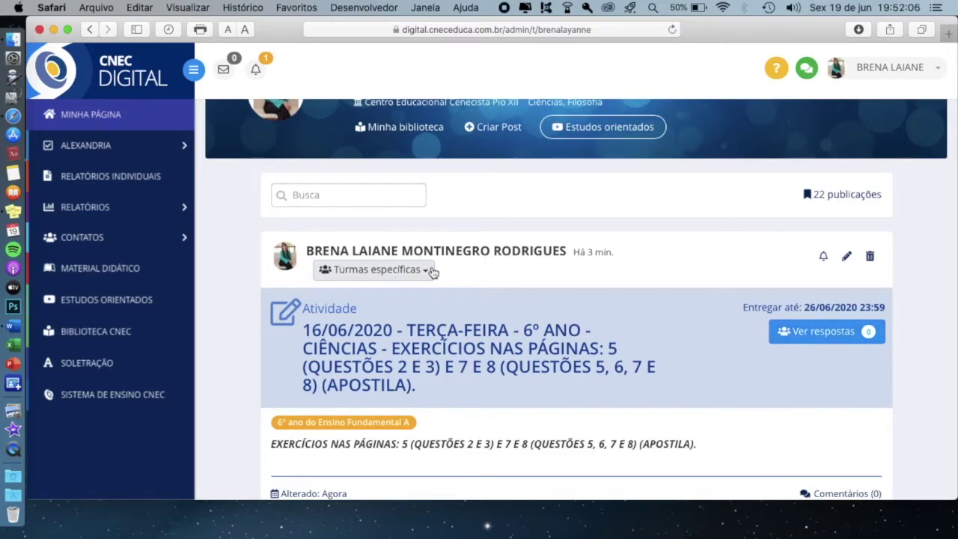
- View the student responses page of the 16/06/2020 activity, and return to the teacher's page
{"action": "scroll", "coordinate": [435, 277], "scroll_direction": "down", "scroll_amount": 2}
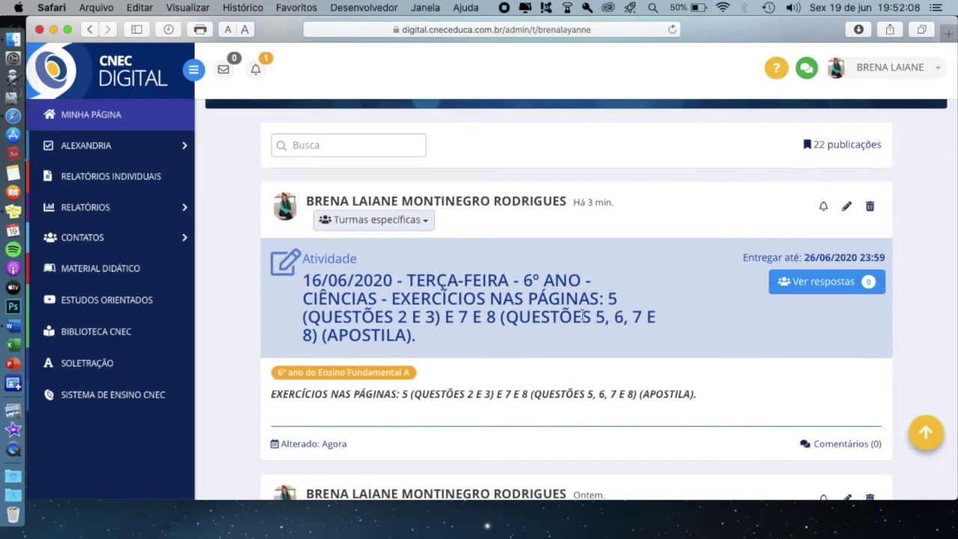
{"action": "left_click", "coordinate": [820, 283]}
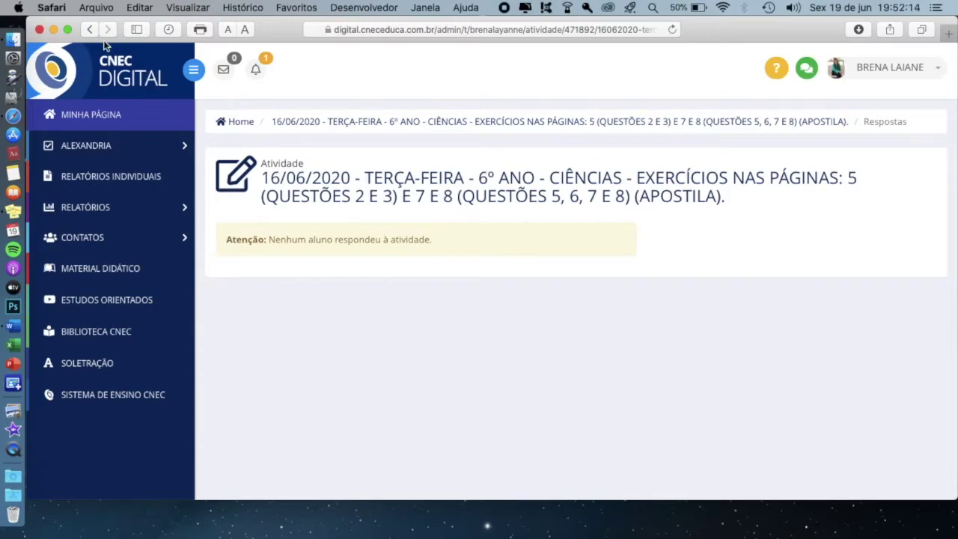
{"action": "left_click", "coordinate": [90, 29]}
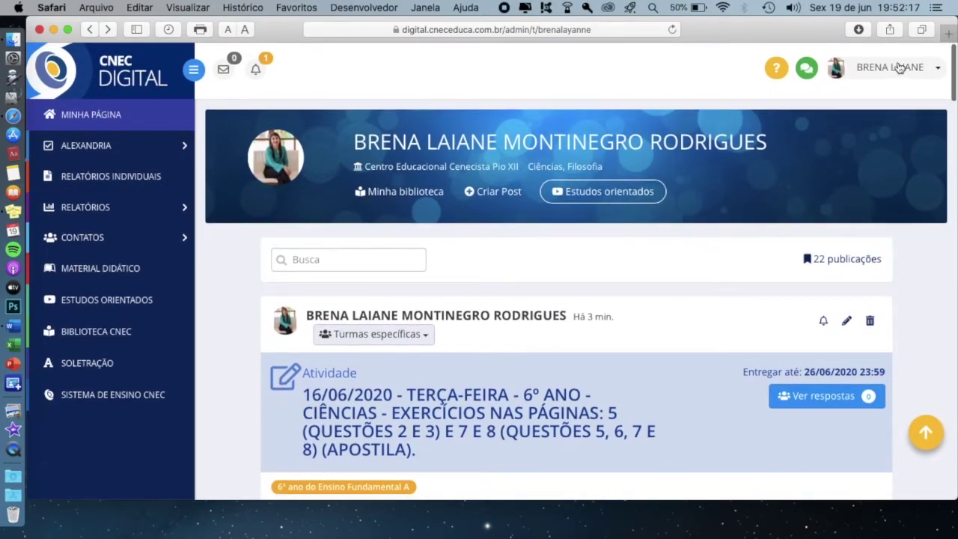
- Log out of the current account and sign in with another teacher's saved username and password
{"action": "left_click", "coordinate": [898, 67]}
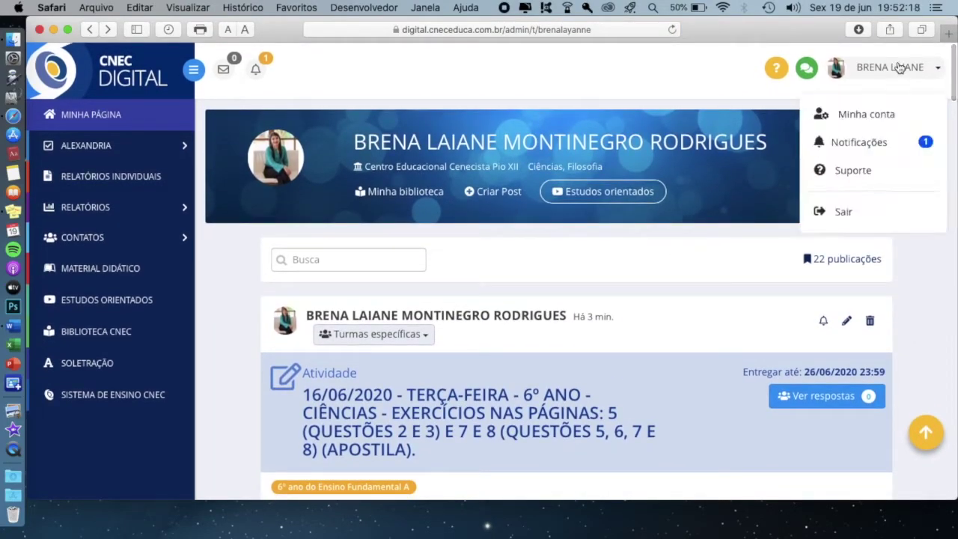
{"action": "left_click", "coordinate": [858, 210]}
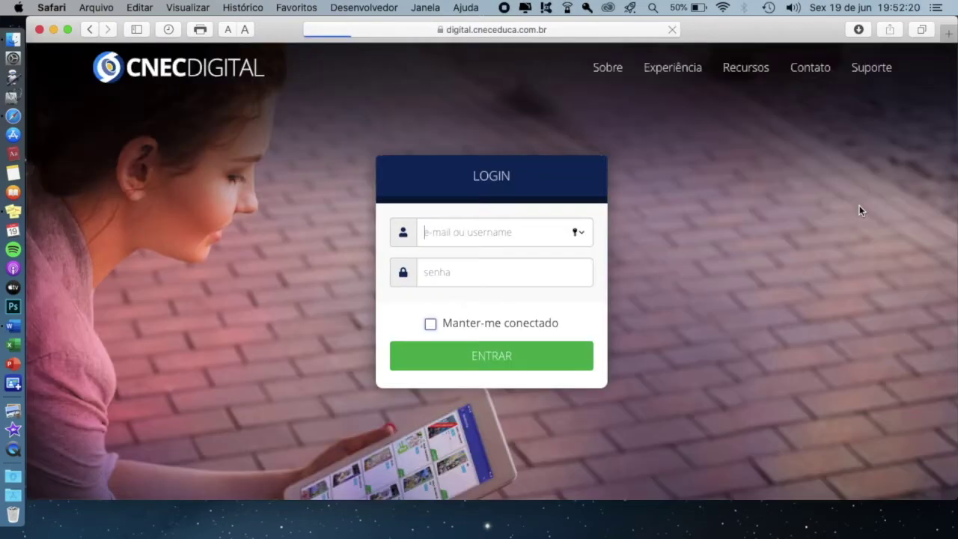
{"action": "scroll", "coordinate": [570, 267], "scroll_direction": "down", "scroll_amount": 2}
{"action": "scroll", "coordinate": [567, 280], "scroll_direction": "down", "scroll_amount": 5}
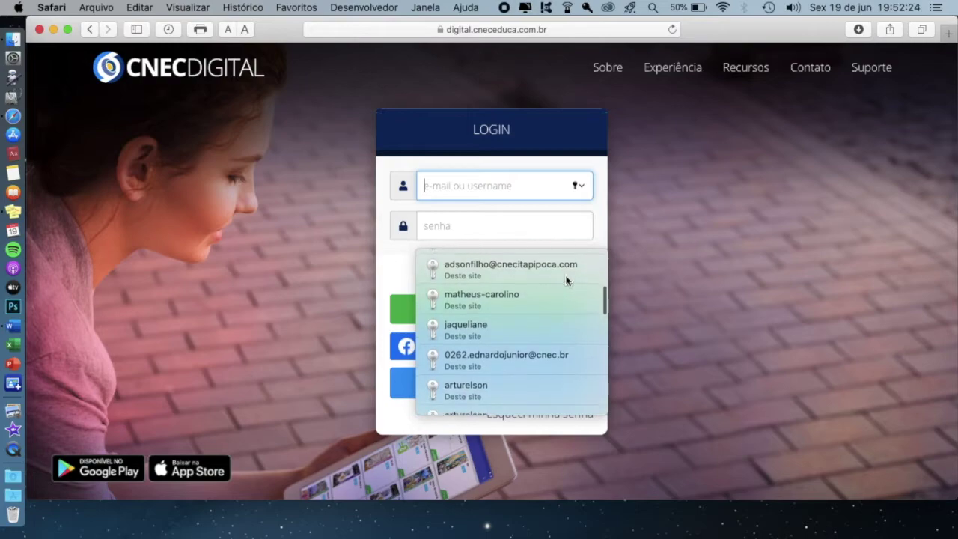
{"action": "left_click", "coordinate": [498, 360]}
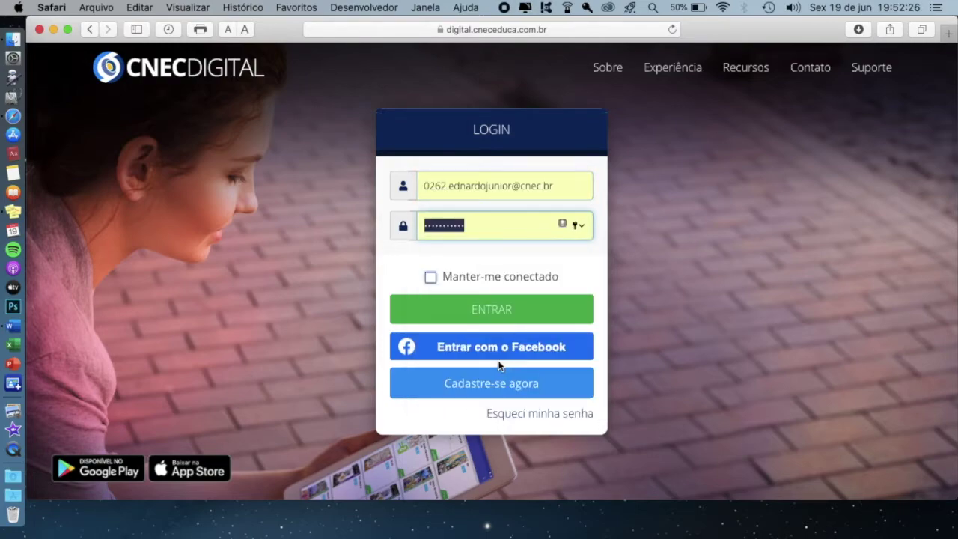
{"action": "left_click", "coordinate": [492, 317]}
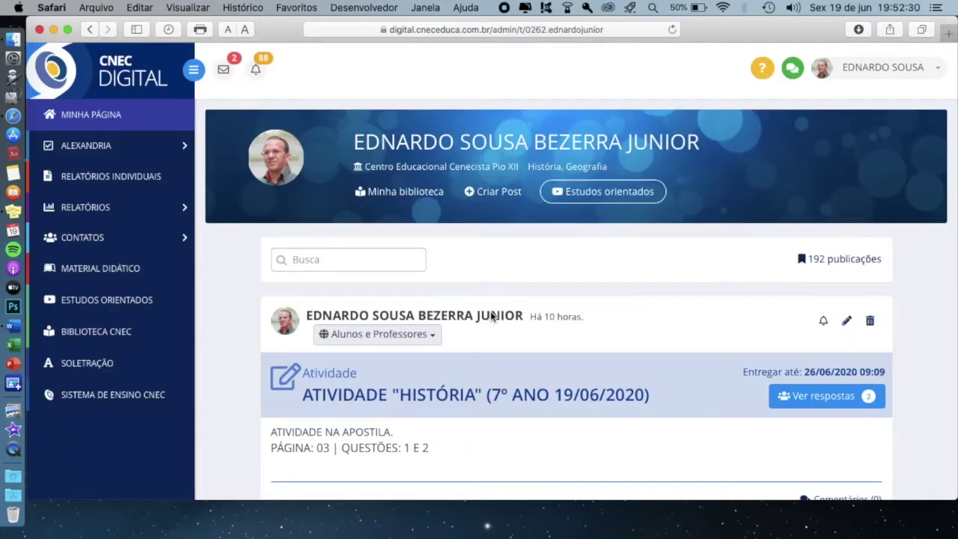
- Examine the instructions and the delivery deadline of the 7º ano "HISTÓRIA" activity dated 19/06/2020
{"action": "scroll", "coordinate": [256, 368], "scroll_direction": "down", "scroll_amount": 3}
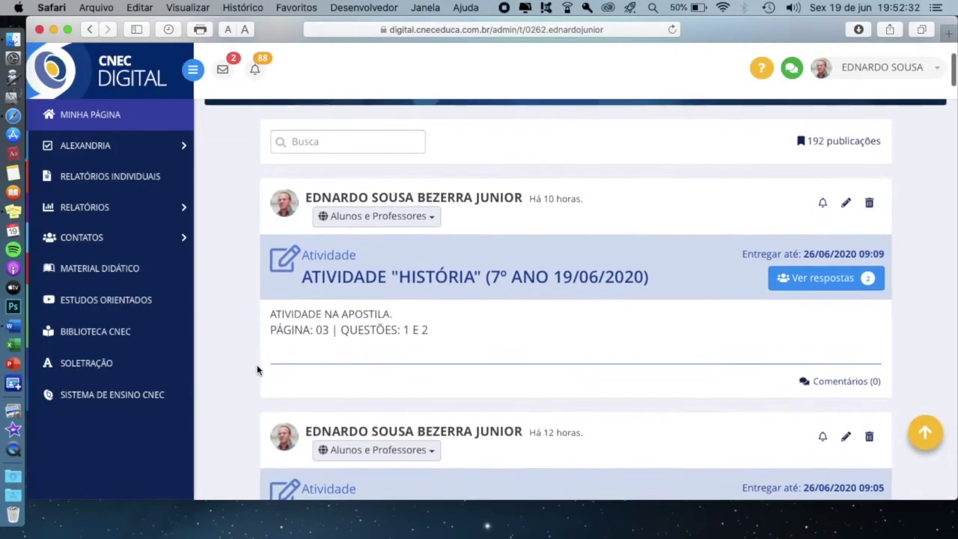
{"action": "scroll", "coordinate": [257, 368], "scroll_direction": "down", "scroll_amount": 1}
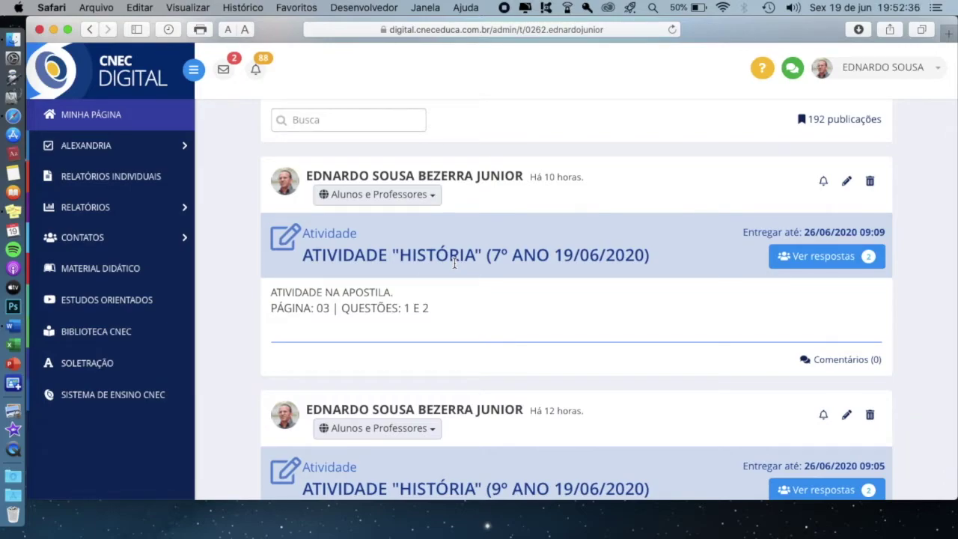
{"action": "scroll", "coordinate": [345, 303], "scroll_direction": "up", "scroll_amount": 5}
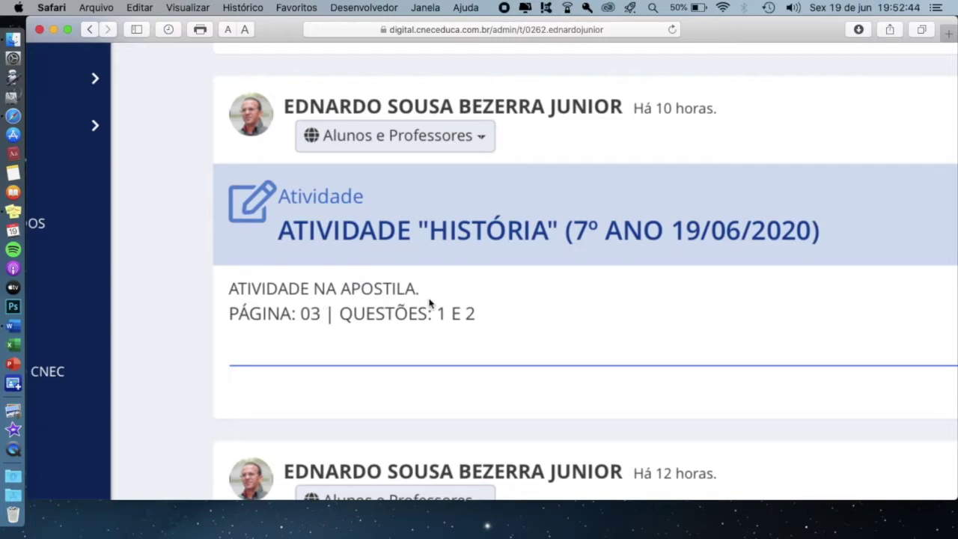
{"action": "left_click_drag", "start_coordinate": [229, 289], "coordinate": [435, 289]}
{"action": "left_click", "coordinate": [535, 296]}
{"action": "scroll", "coordinate": [534, 295], "scroll_direction": "down", "scroll_amount": 3}
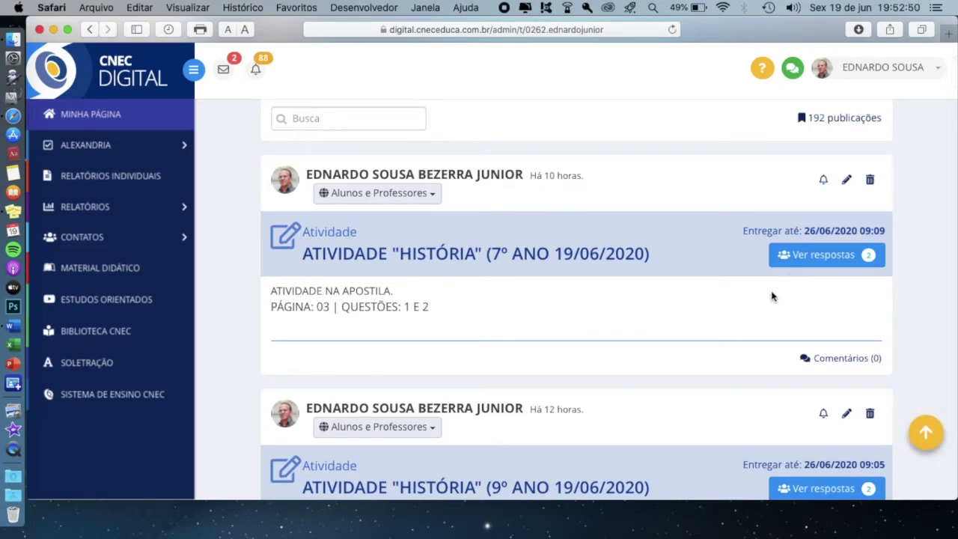
{"action": "scroll", "coordinate": [888, 236], "scroll_direction": "up", "scroll_amount": 3}
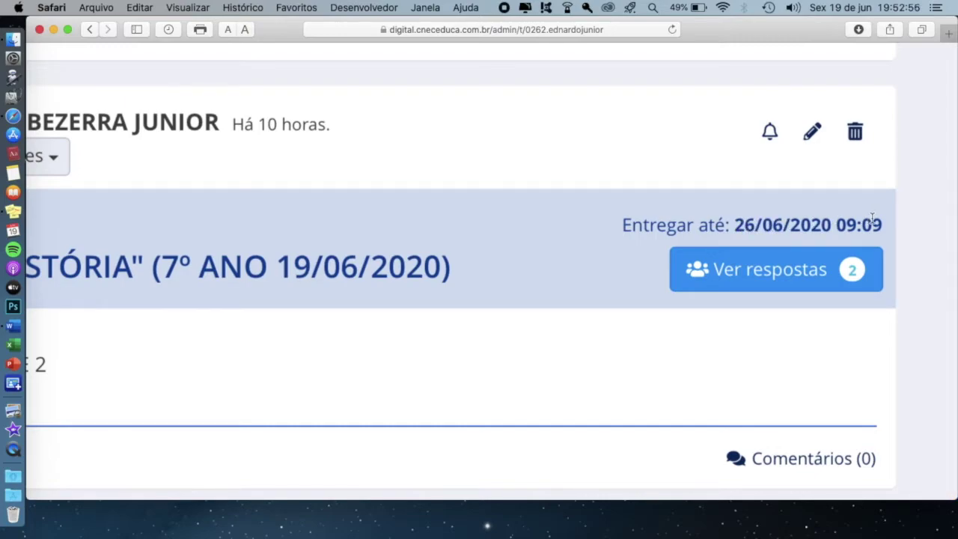
{"action": "left_click_drag", "start_coordinate": [836, 226], "coordinate": [885, 226]}
{"action": "left_click", "coordinate": [909, 234]}
{"action": "scroll", "coordinate": [906, 251], "scroll_direction": "down", "scroll_amount": 3}
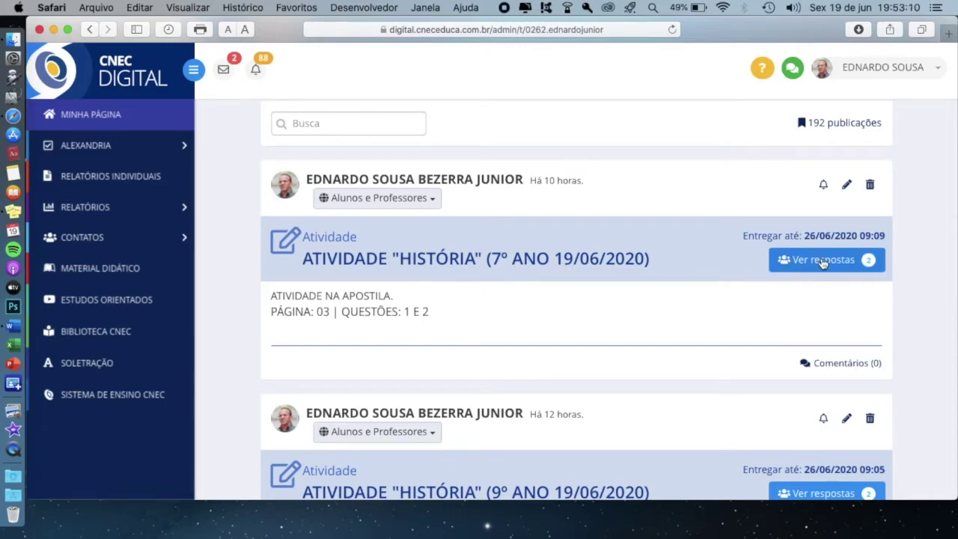
{"action": "scroll", "coordinate": [822, 262], "scroll_direction": "up", "scroll_amount": 1}
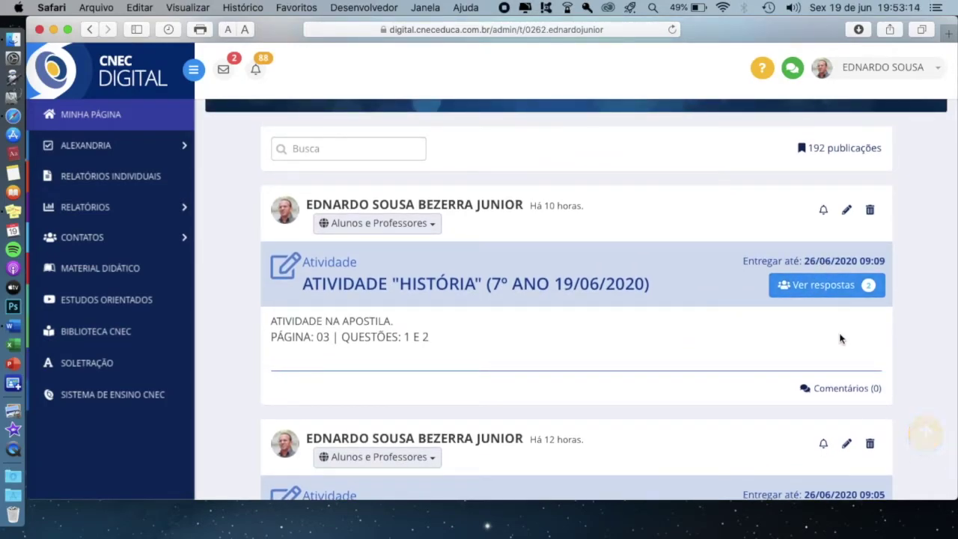
{"action": "scroll", "coordinate": [840, 339], "scroll_direction": "up", "scroll_amount": 1}
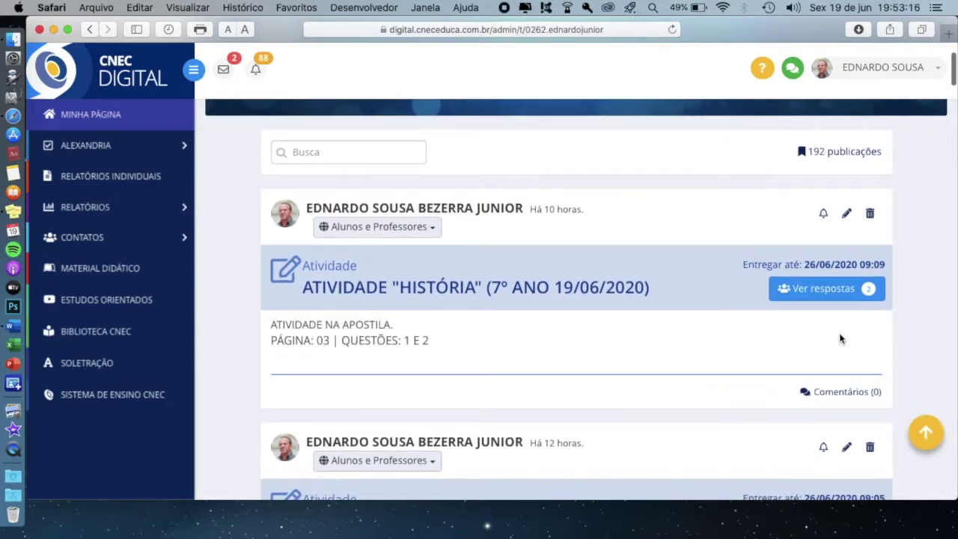
- Open the student responses of the 7º ano "HISTÓRIA" activity and review the submitted files and the students who have not responded
{"action": "left_click", "coordinate": [824, 290]}
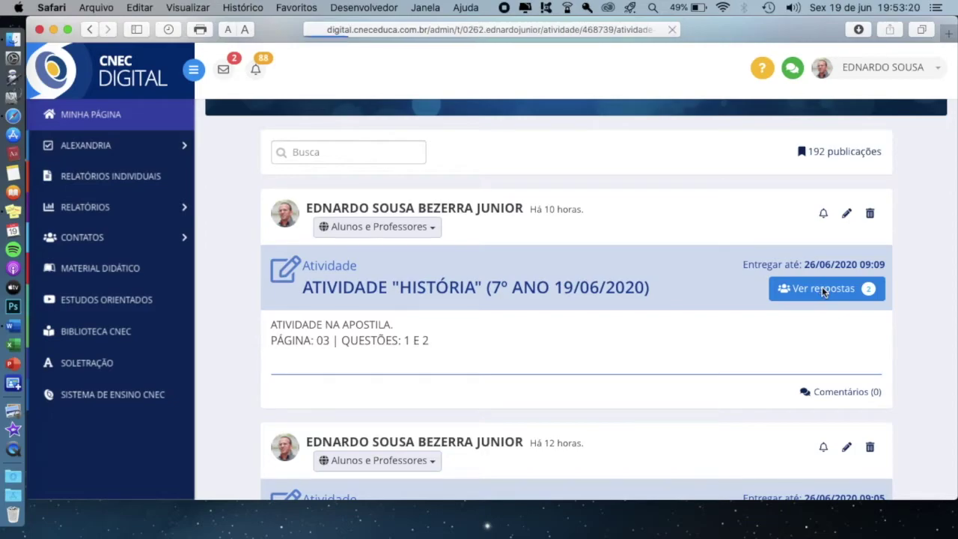
{"action": "scroll", "coordinate": [822, 292], "scroll_direction": "down", "scroll_amount": 2}
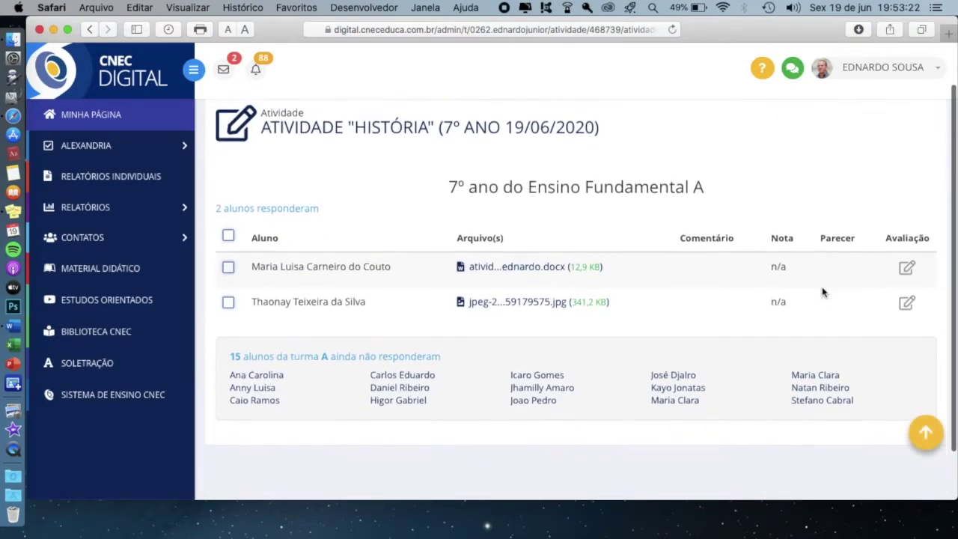
{"action": "scroll", "coordinate": [391, 270], "scroll_direction": "down", "scroll_amount": 1}
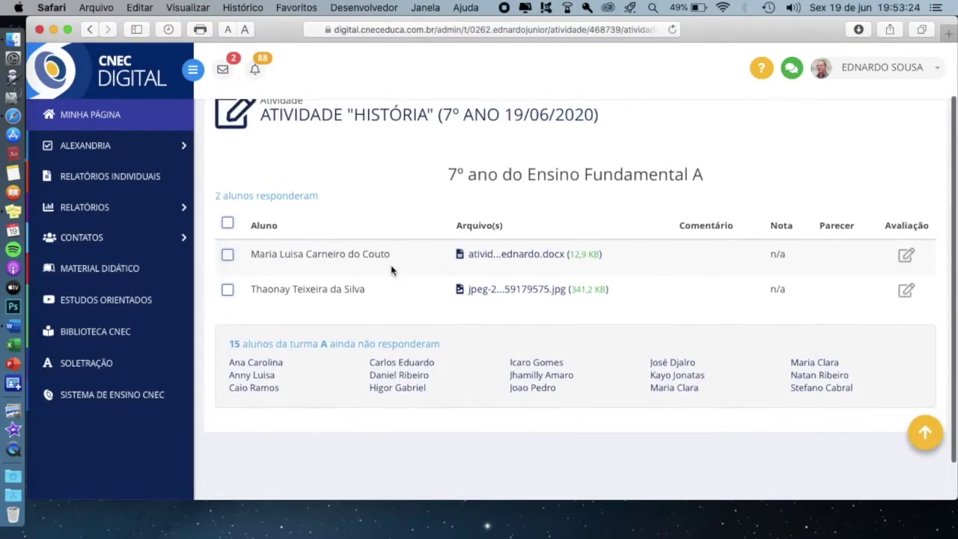
{"action": "scroll", "coordinate": [392, 269], "scroll_direction": "up", "scroll_amount": 2}
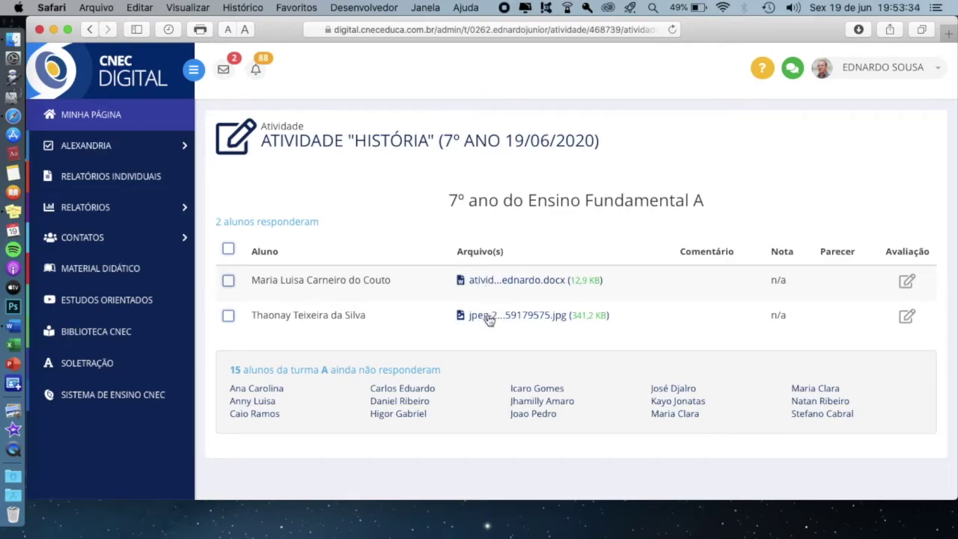
{"action": "scroll", "coordinate": [412, 421], "scroll_direction": "up", "scroll_amount": 5}
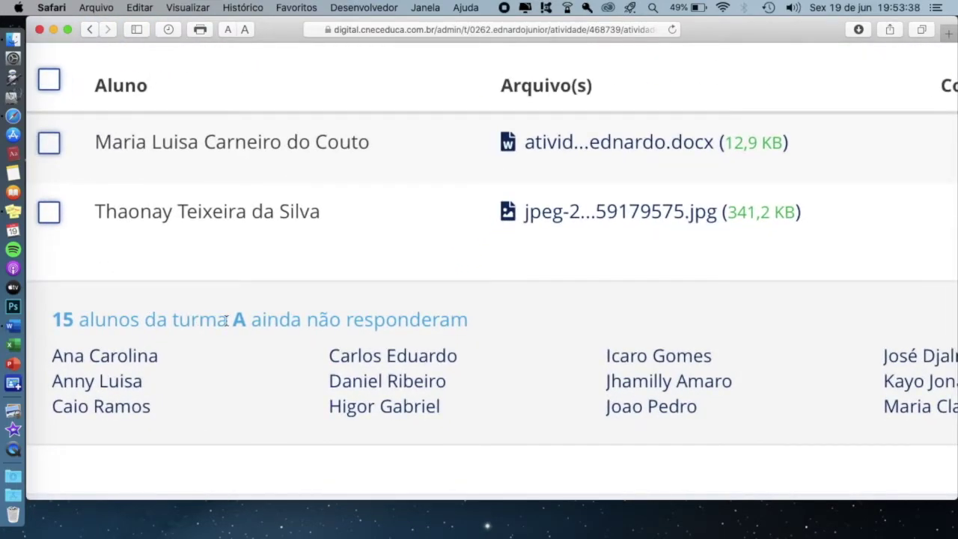
{"action": "scroll", "coordinate": [225, 320], "scroll_direction": "down", "scroll_amount": 1}
{"action": "left_click_drag", "start_coordinate": [54, 291], "coordinate": [259, 292]}
{"action": "left_click", "coordinate": [272, 347]}
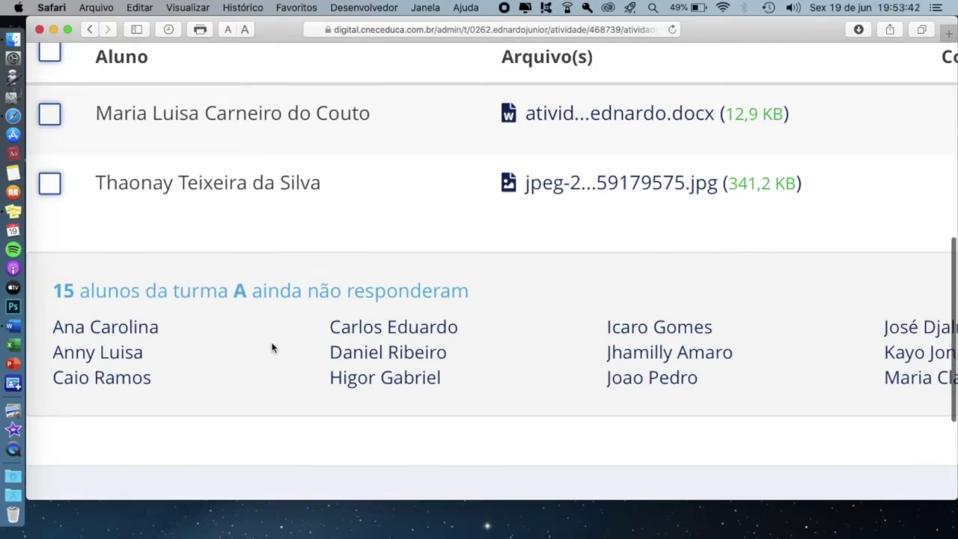
{"action": "scroll", "coordinate": [272, 348], "scroll_direction": "down", "scroll_amount": 5}
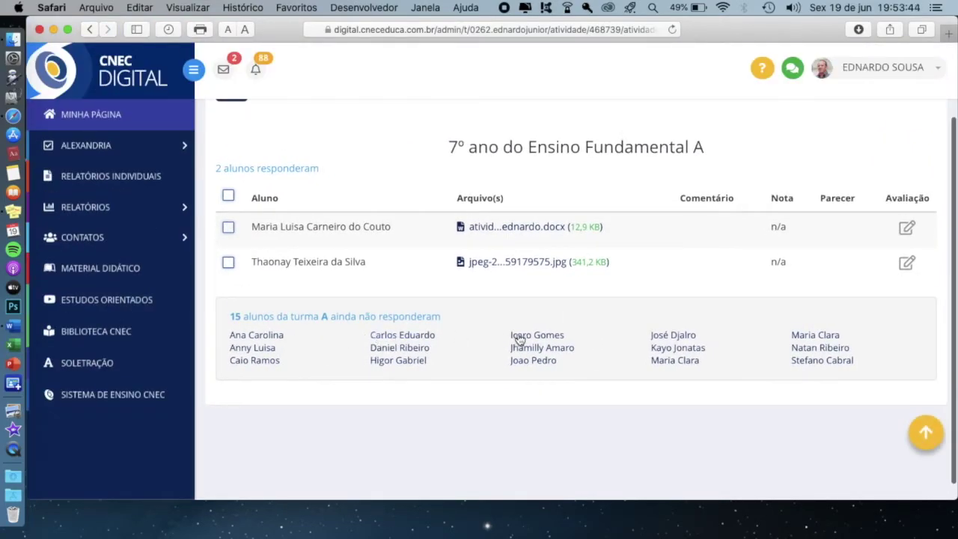
{"action": "scroll", "coordinate": [787, 332], "scroll_direction": "up", "scroll_amount": 1}
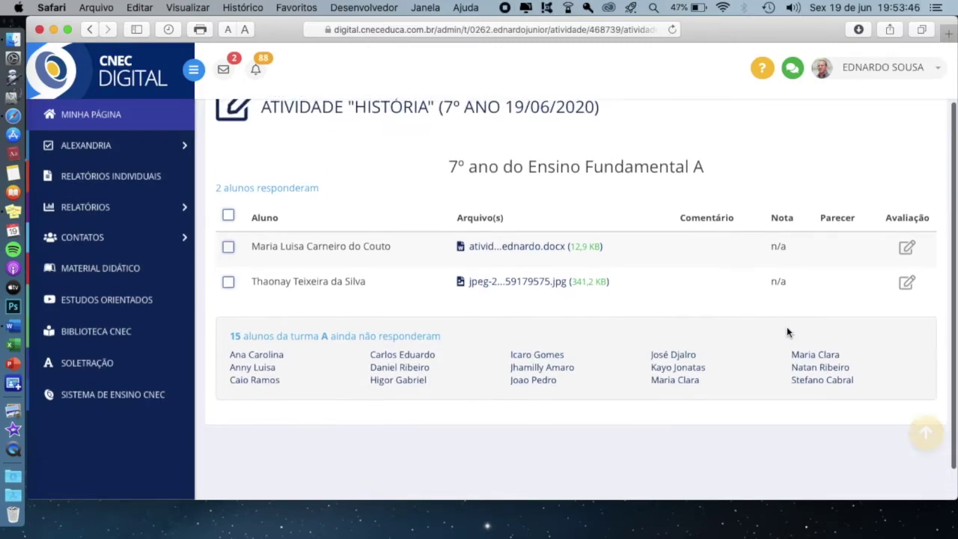
{"action": "scroll", "coordinate": [787, 332], "scroll_direction": "up", "scroll_amount": 2}
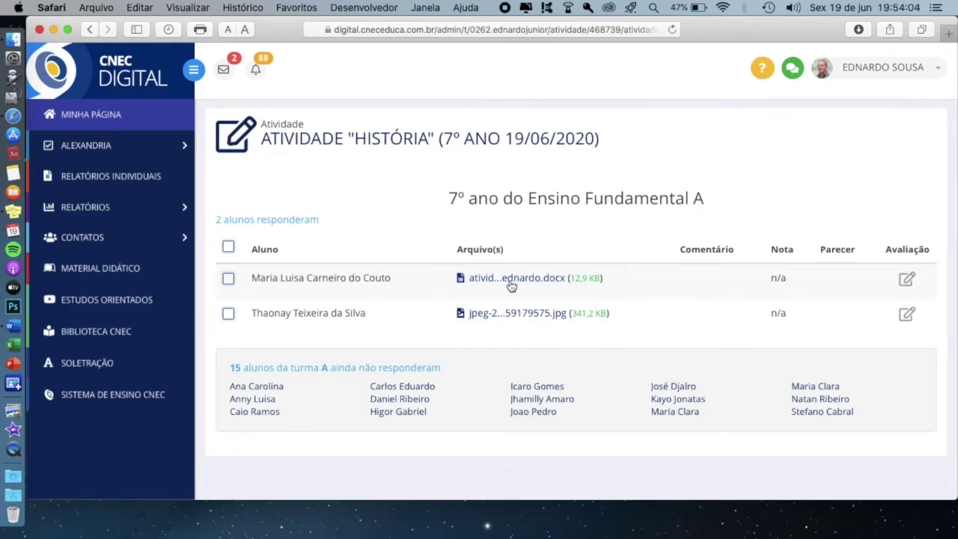
- Download the first student's DOCX response, locate it in Finder's Downloads folder, and return to Safari
{"action": "scroll", "coordinate": [504, 283], "scroll_direction": "up", "scroll_amount": 5}
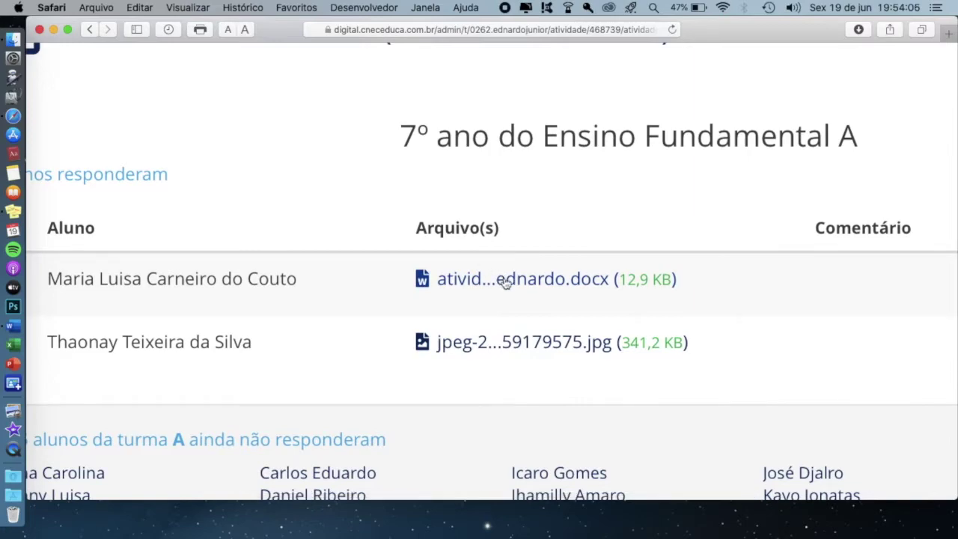
{"action": "left_click", "coordinate": [505, 283]}
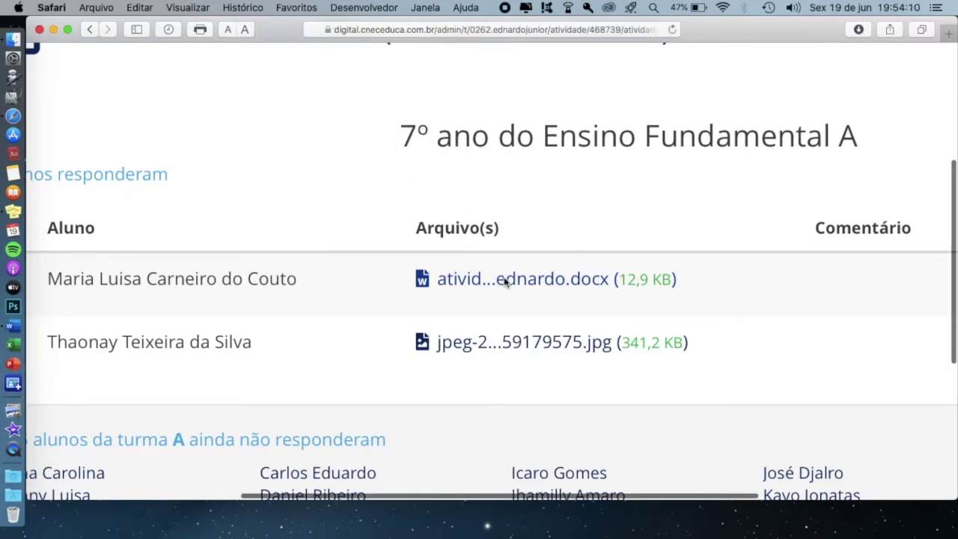
{"action": "scroll", "coordinate": [504, 278], "scroll_direction": "down", "scroll_amount": 5}
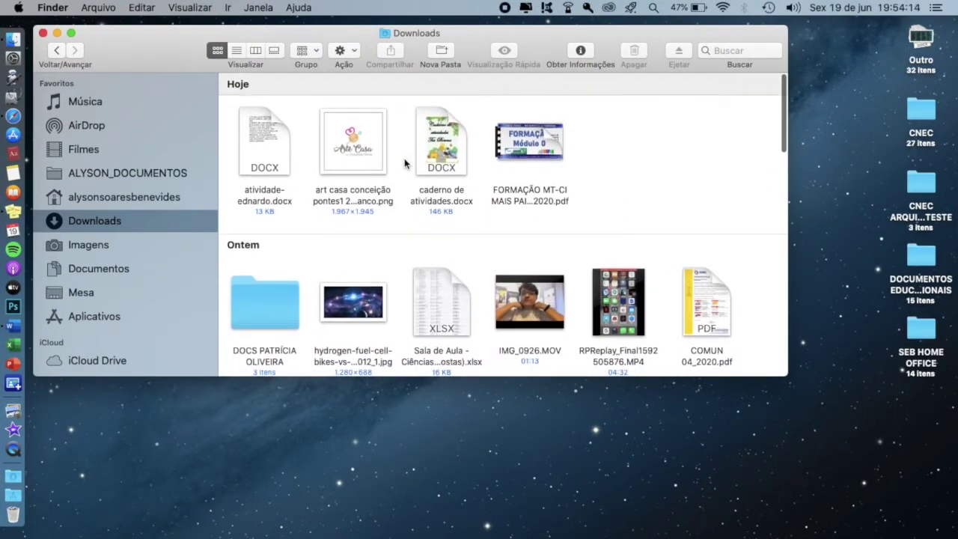
{"action": "left_click", "coordinate": [258, 121]}
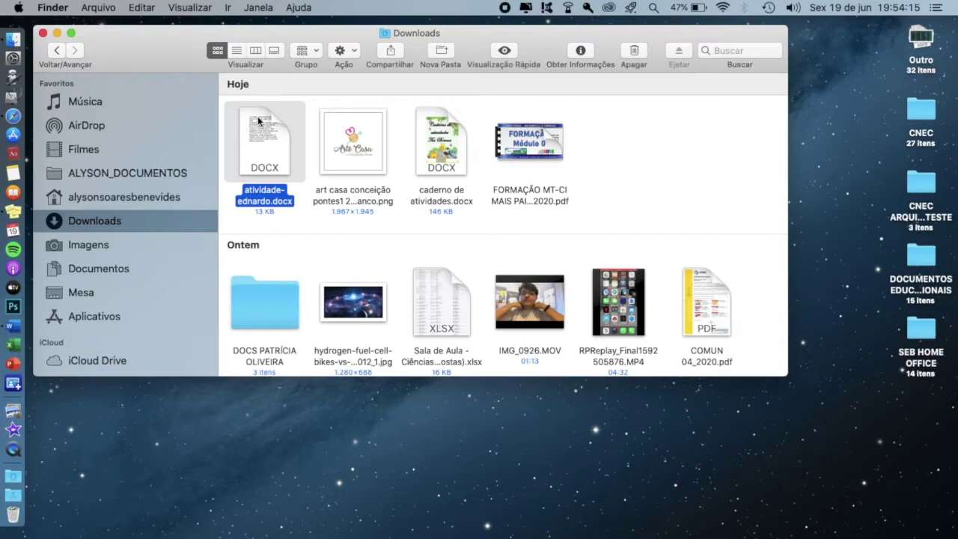
{"action": "left_click", "coordinate": [306, 141]}
{"action": "key", "text": "super+Tab"}
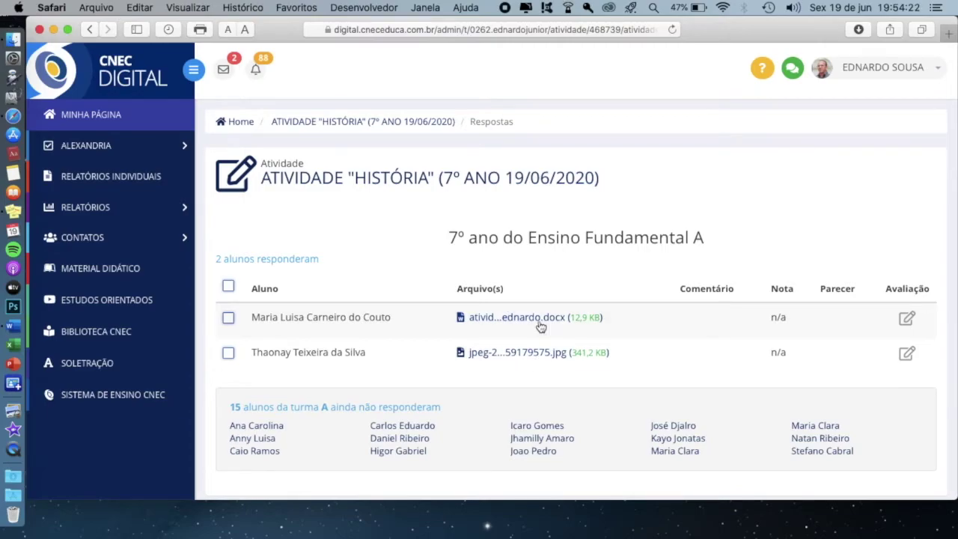
- Check the attached response files, preview the downloaded DOCX response in Finder, and return to the responses page in Safari
{"action": "scroll", "coordinate": [540, 327], "scroll_direction": "up", "scroll_amount": 5}
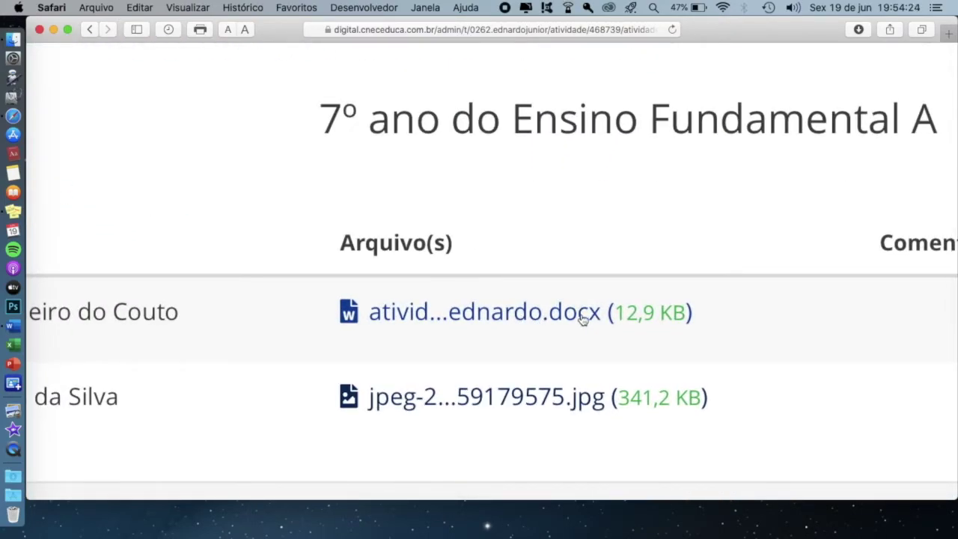
{"action": "scroll", "coordinate": [497, 337], "scroll_direction": "left", "scroll_amount": 5}
{"action": "scroll", "coordinate": [496, 337], "scroll_direction": "down", "scroll_amount": 2}
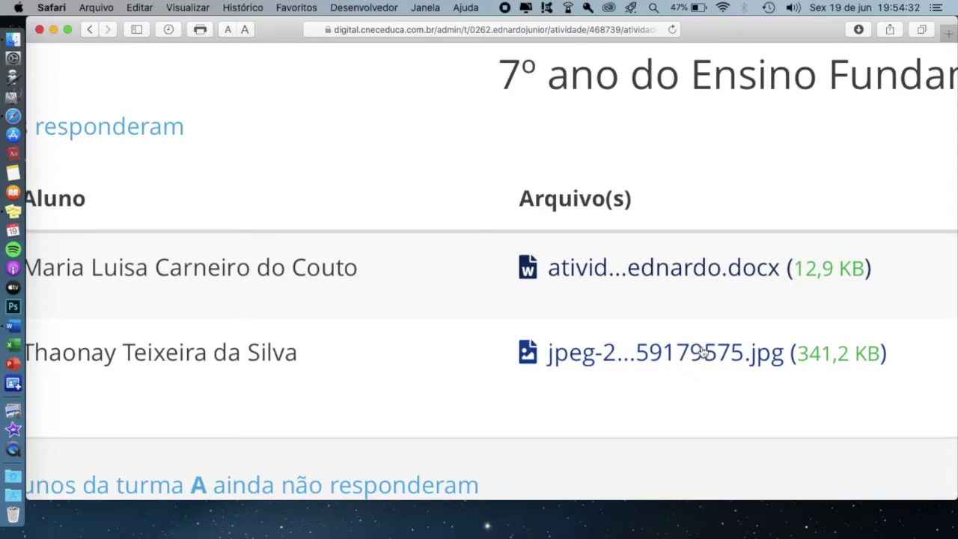
{"action": "scroll", "coordinate": [704, 353], "scroll_direction": "down", "scroll_amount": 3}
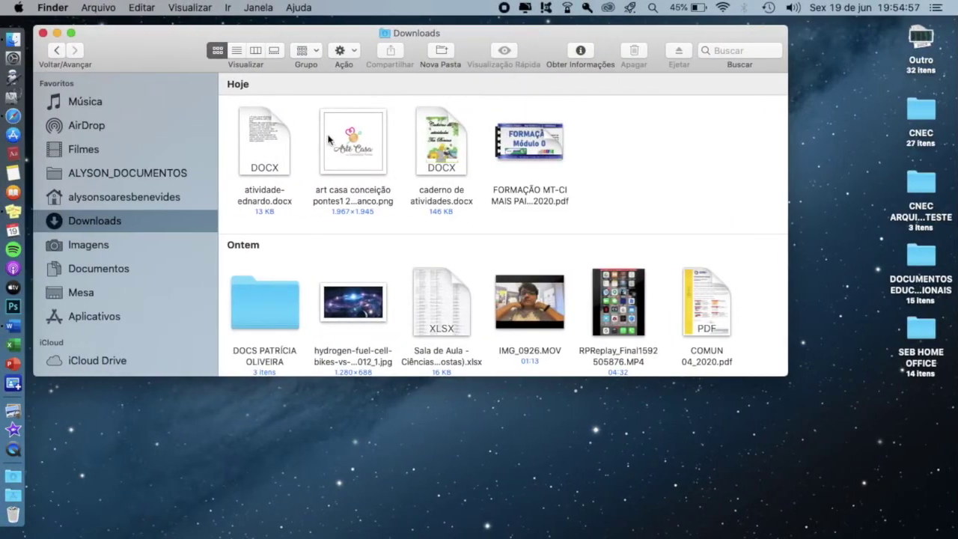
{"action": "left_click", "coordinate": [268, 135]}
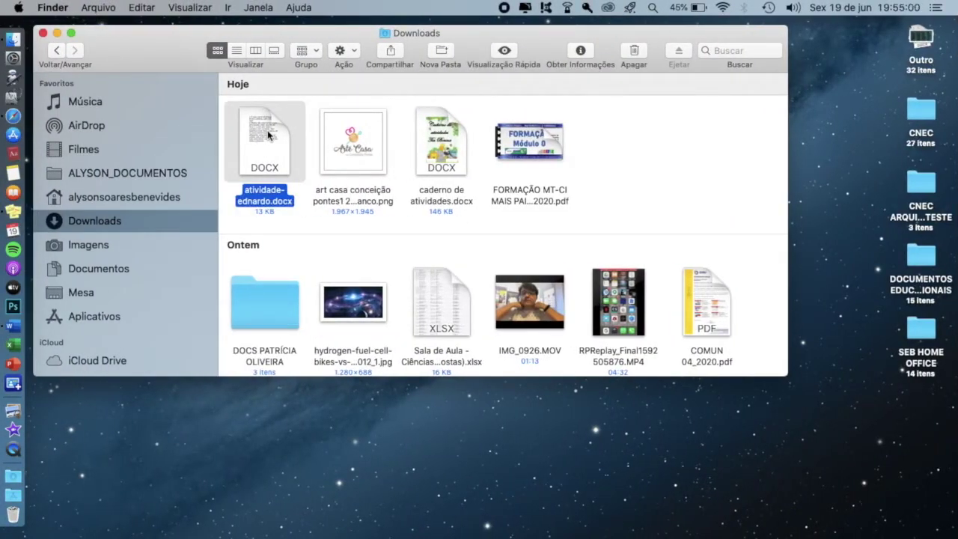
{"action": "key", "text": "space"}
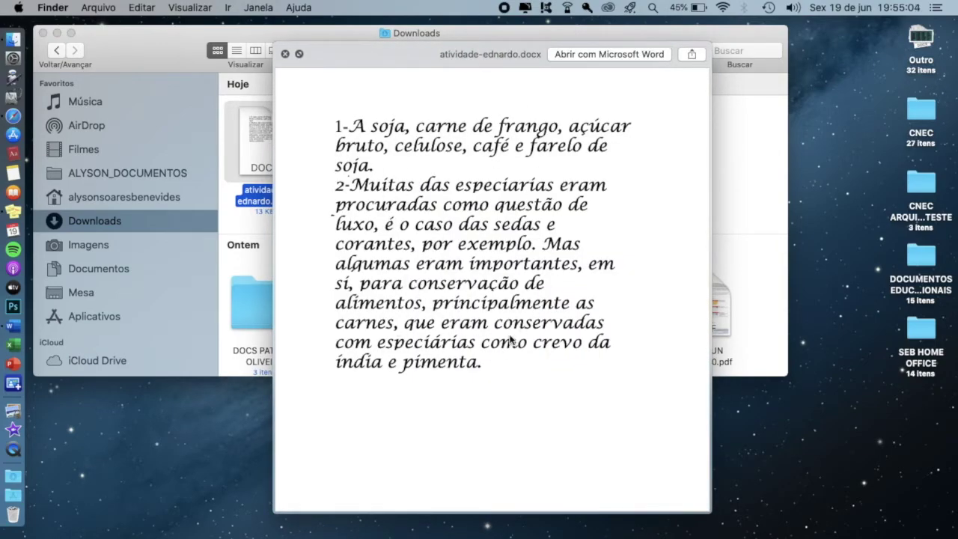
{"action": "key", "text": "space"}
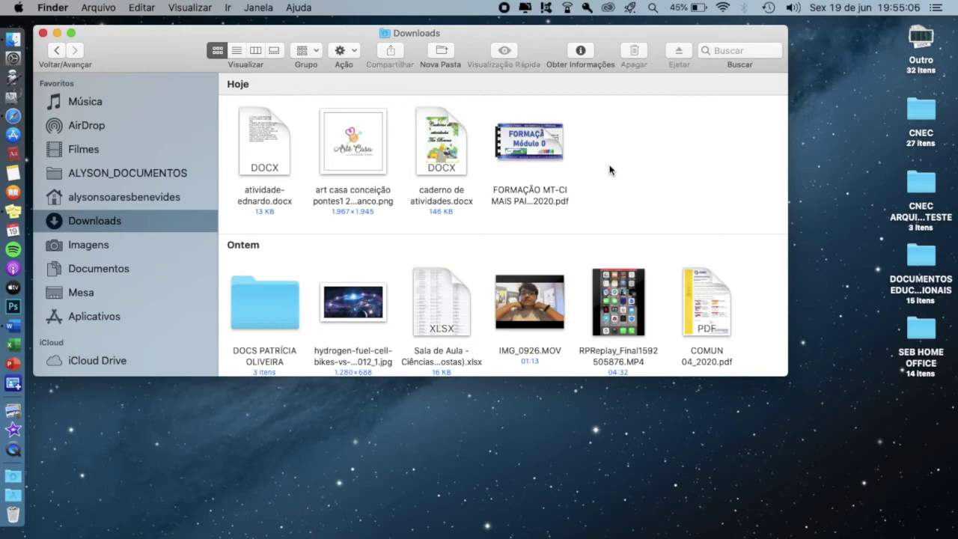
{"action": "key", "text": "super+Tab"}
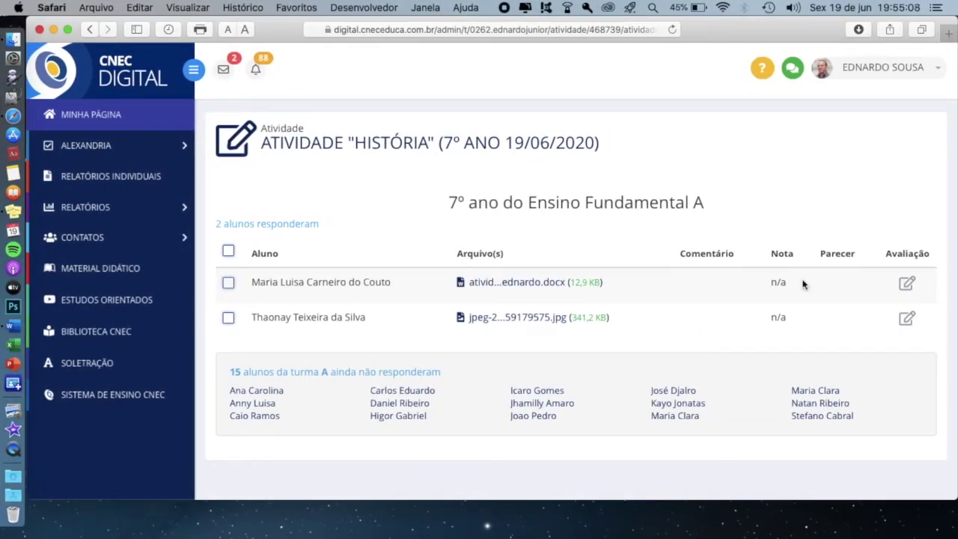
- Open the evaluation form for the first student's response and check its delivery date and time
{"action": "scroll", "coordinate": [936, 279], "scroll_direction": "up", "scroll_amount": 5}
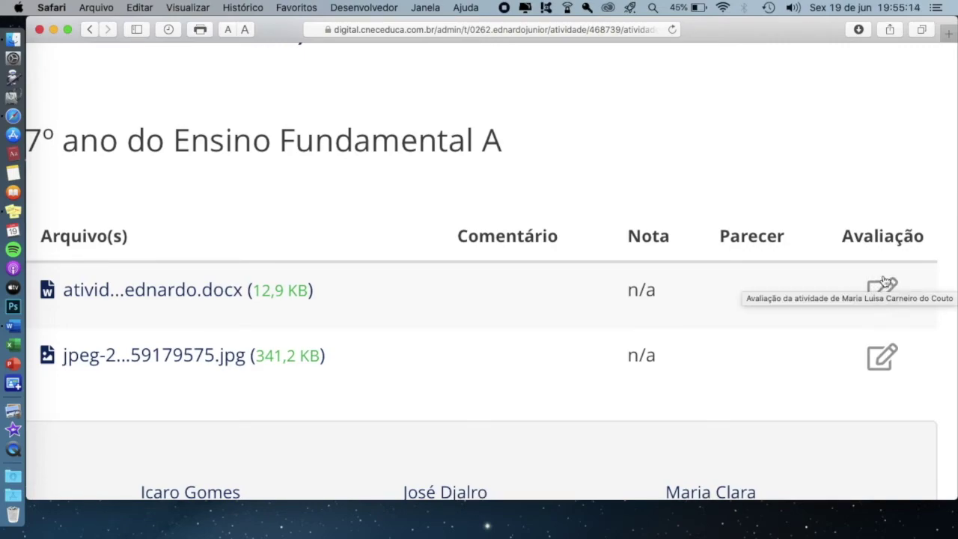
{"action": "scroll", "coordinate": [880, 287], "scroll_direction": "down", "scroll_amount": 5}
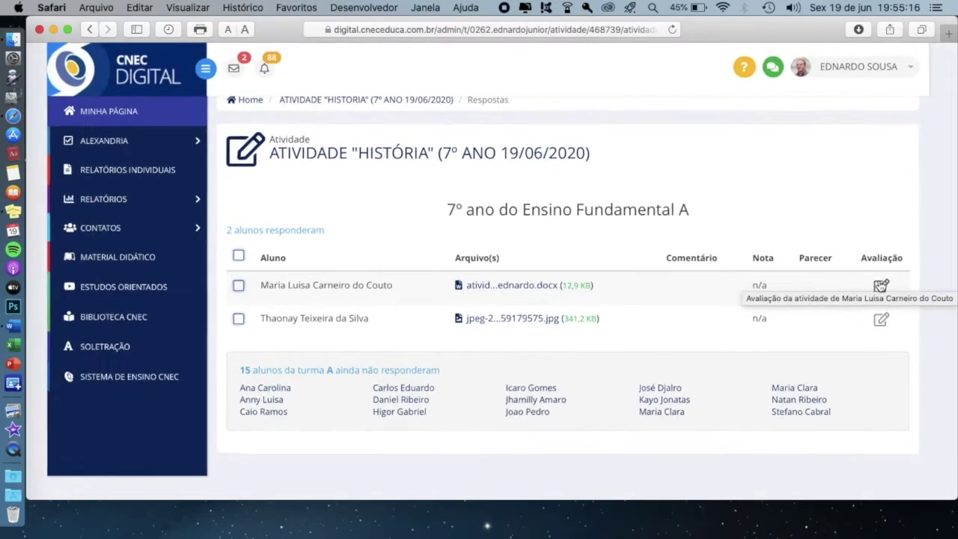
{"action": "left_click", "coordinate": [907, 287]}
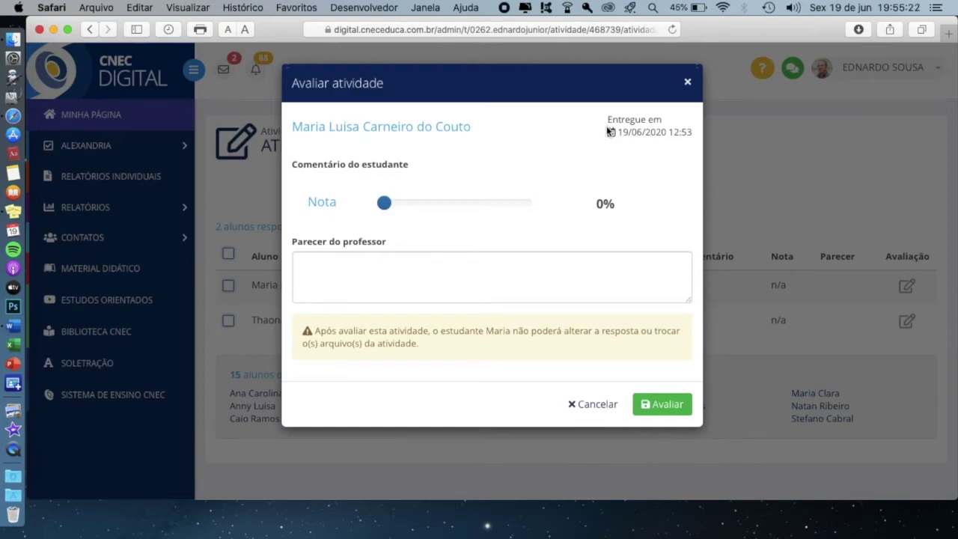
{"action": "left_click_drag", "start_coordinate": [607, 120], "coordinate": [686, 132]}
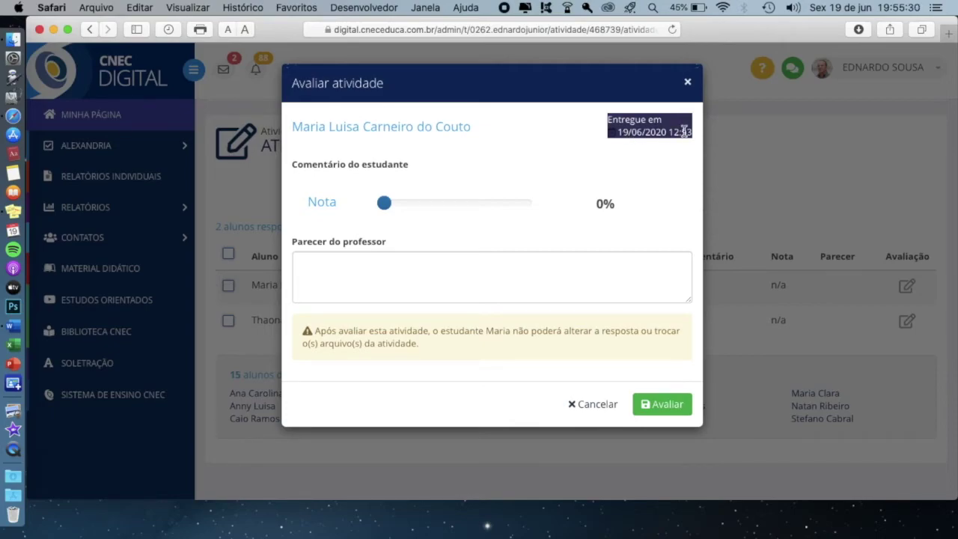
{"action": "scroll", "coordinate": [685, 132], "scroll_direction": "up", "scroll_amount": 5}
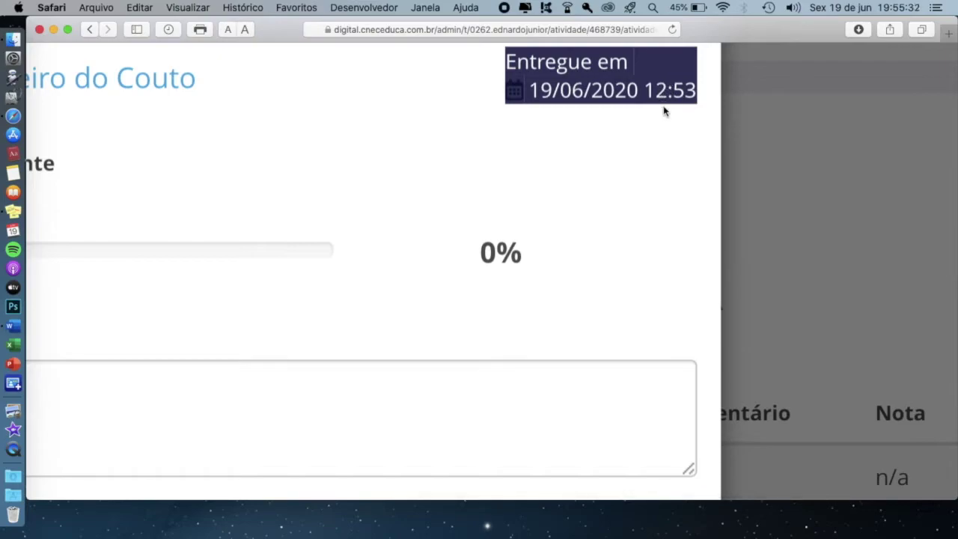
{"action": "scroll", "coordinate": [676, 192], "scroll_direction": "down", "scroll_amount": 5}
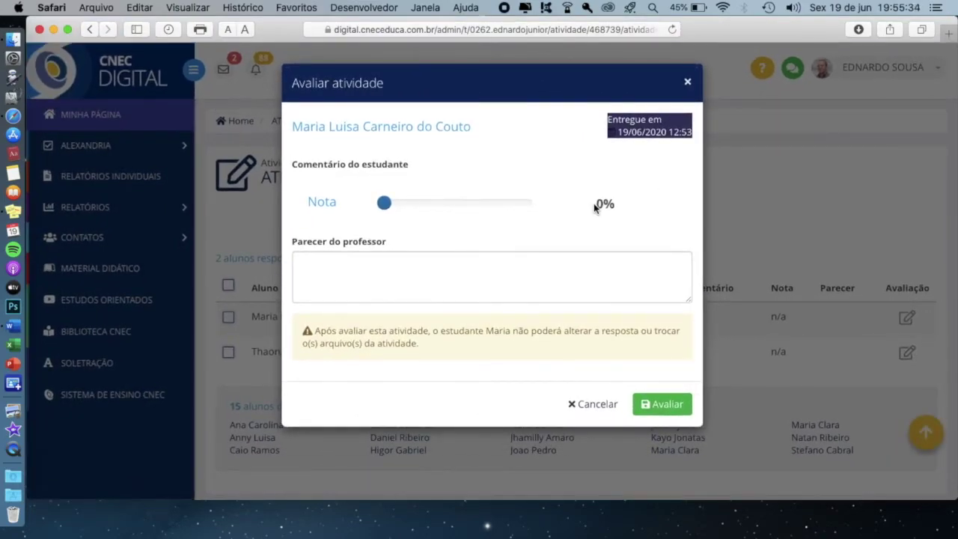
- Fill in the first student's evaluation with a 100% grade and the teacher's opinion "SASASASASASASASA", and cancel it without submitting
{"action": "left_click", "coordinate": [552, 178]}
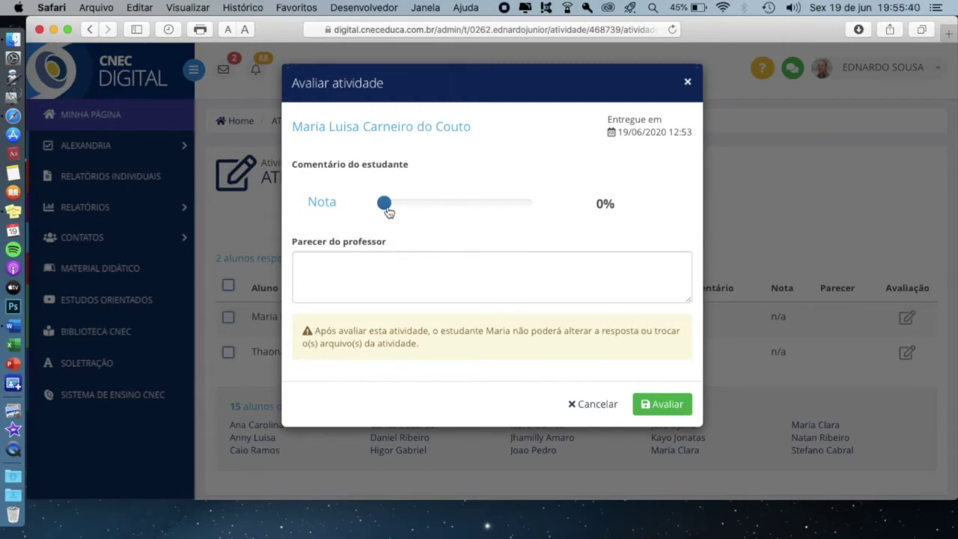
{"action": "mouse_move", "coordinate": [384, 205]}
{"action": "left_click_drag", "start_coordinate": [384, 205], "coordinate": [543, 204]}
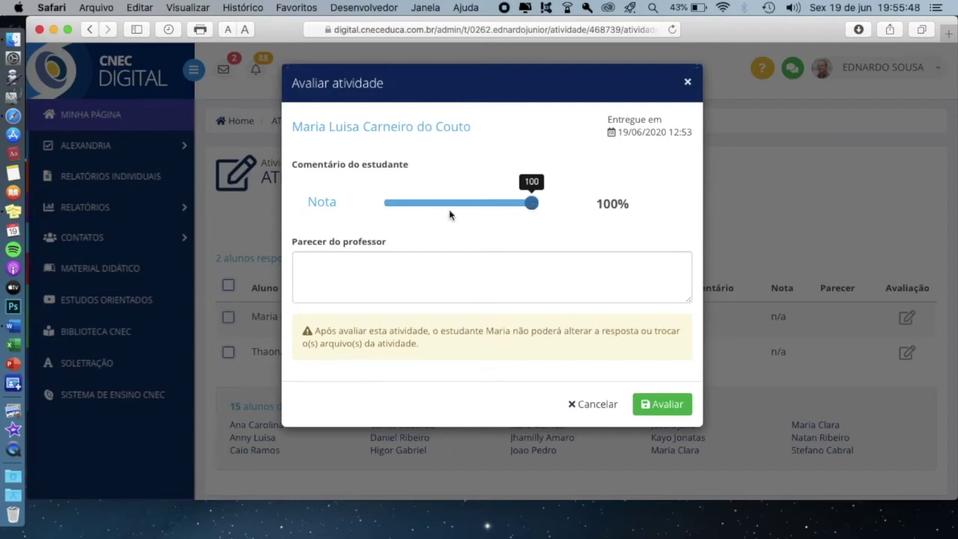
{"action": "left_click", "coordinate": [417, 263]}
{"action": "type", "text": "SASASASASASASASA"}
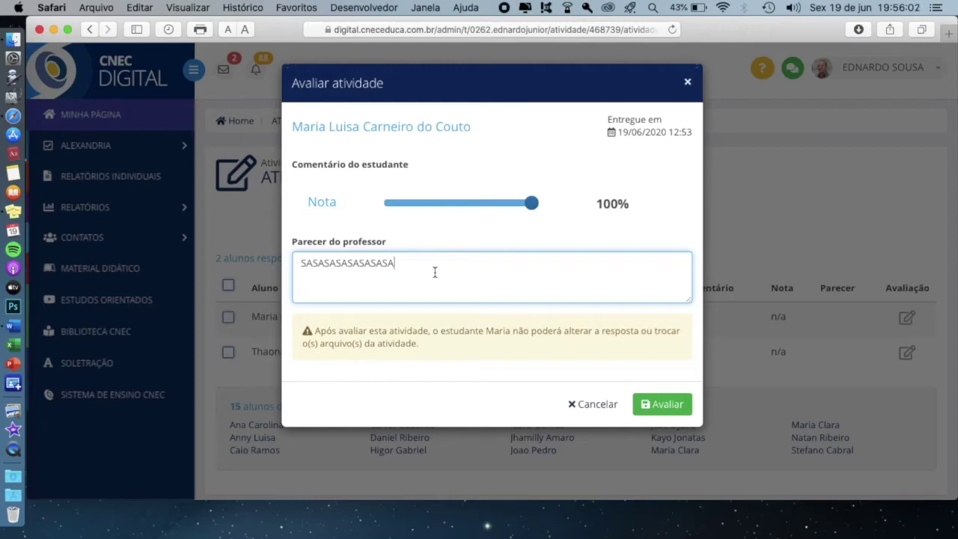
{"action": "left_click", "coordinate": [592, 405]}
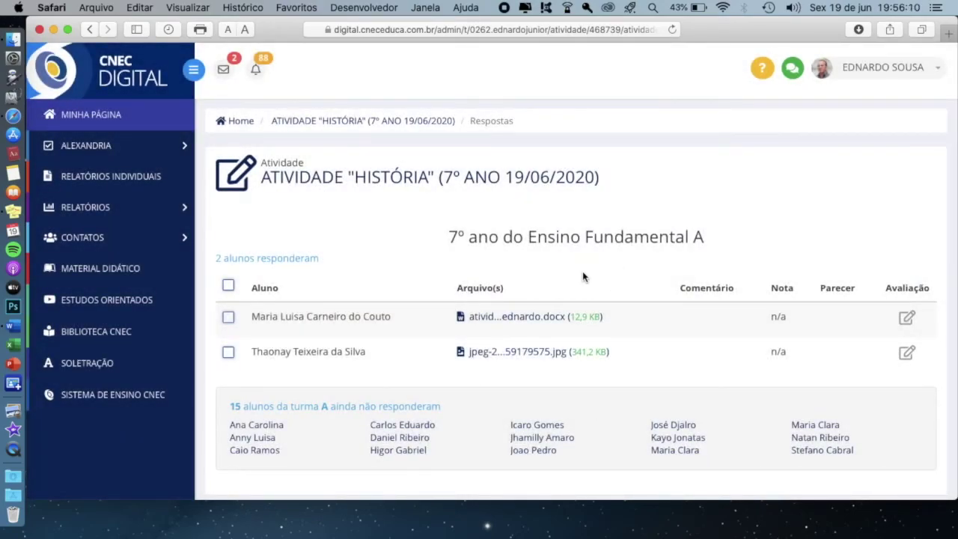
- Download the second student's JPG response and quickly preview it in Finder's Downloads folder
{"action": "left_click", "coordinate": [517, 351]}
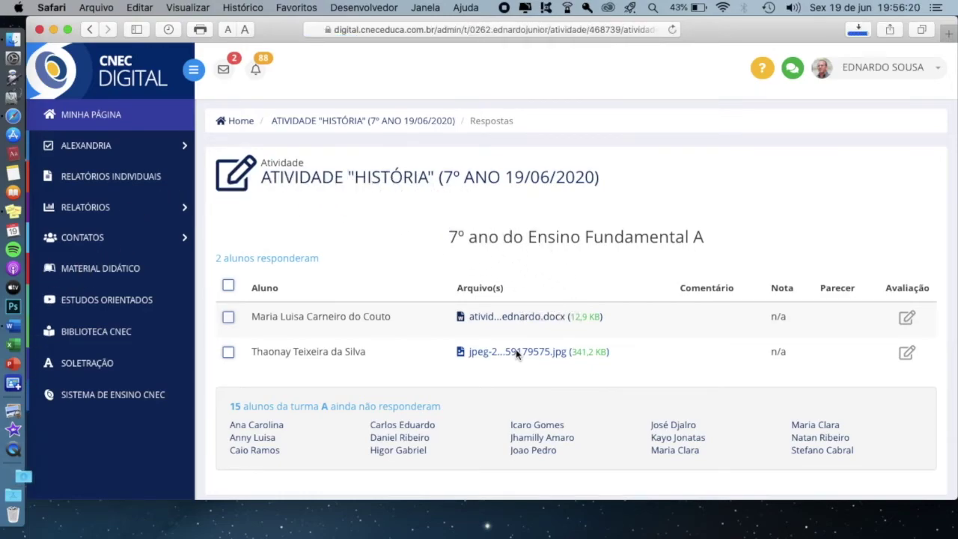
{"action": "key", "text": "super+h"}
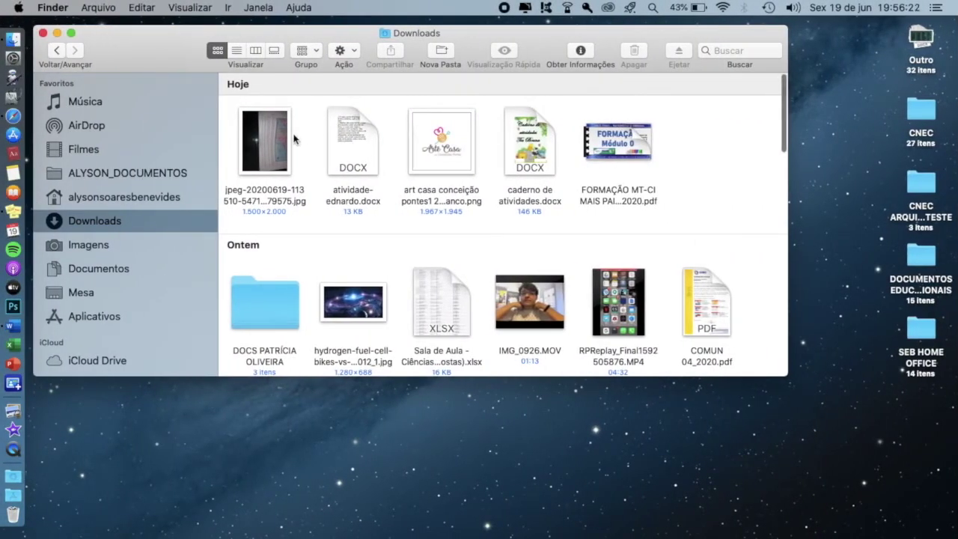
{"action": "left_click", "coordinate": [270, 144]}
{"action": "left_click", "coordinate": [303, 154]}
{"action": "left_click", "coordinate": [272, 147]}
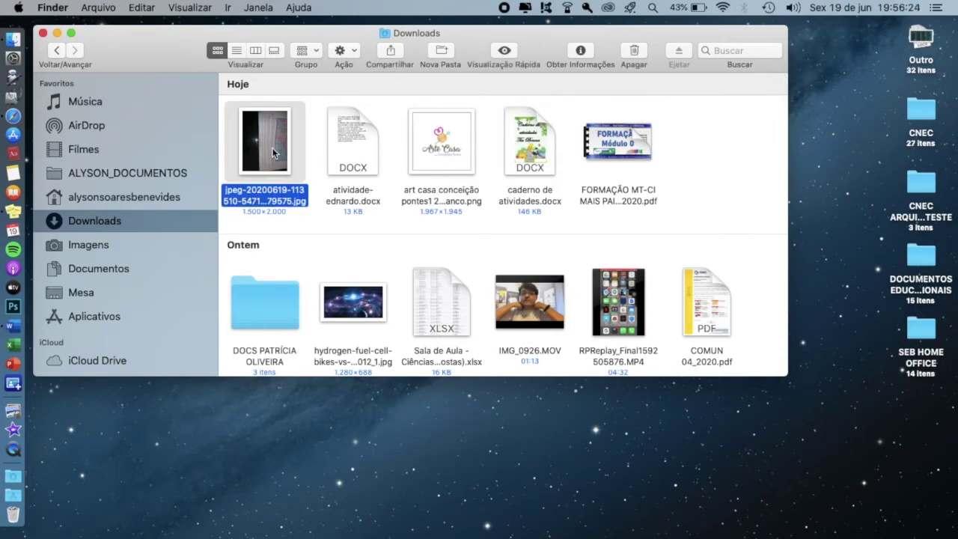
{"action": "key", "text": "space"}
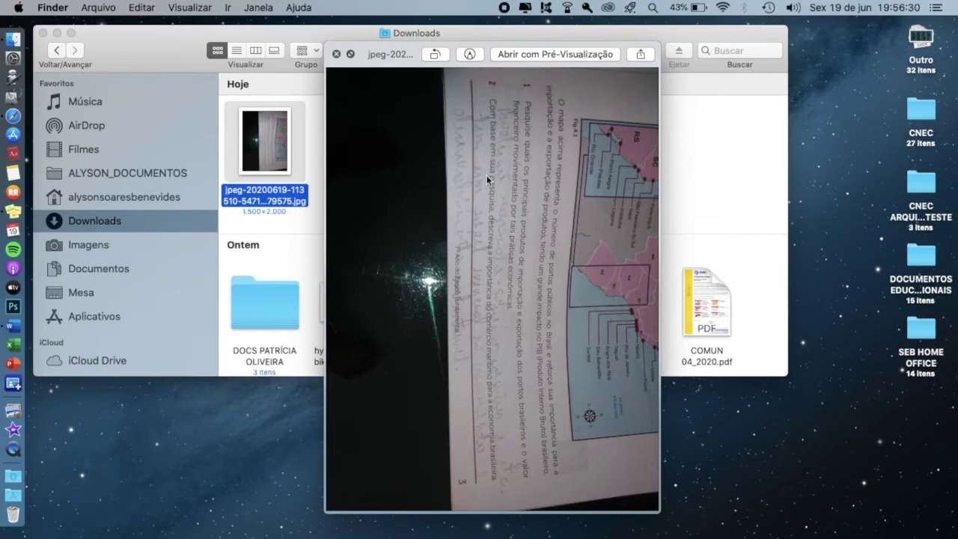
{"action": "key", "text": "space"}
- Open the JPG response in Preview, rotate it upright to read the handwritten answers, and close it, reverting the changes
{"action": "double_click", "coordinate": [265, 146]}
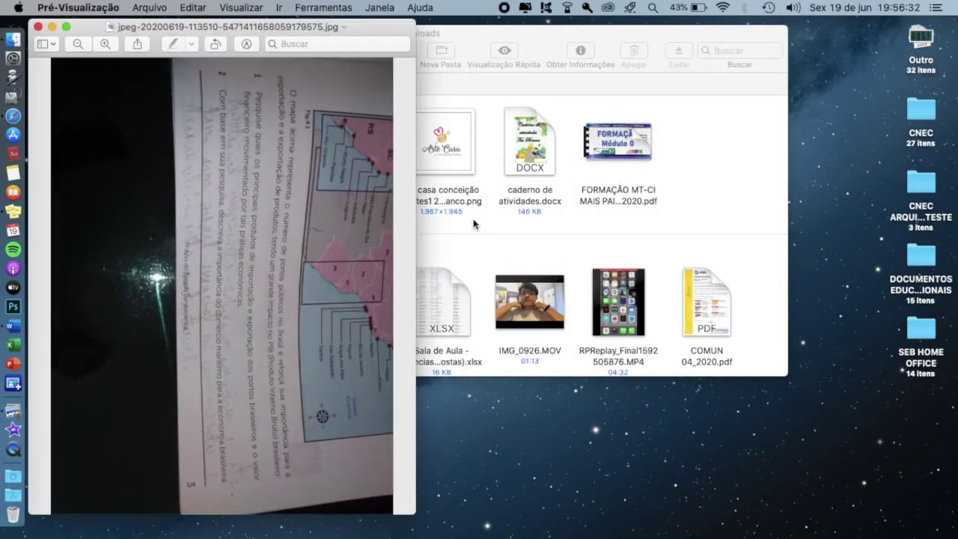
{"action": "key", "text": "super+l"}
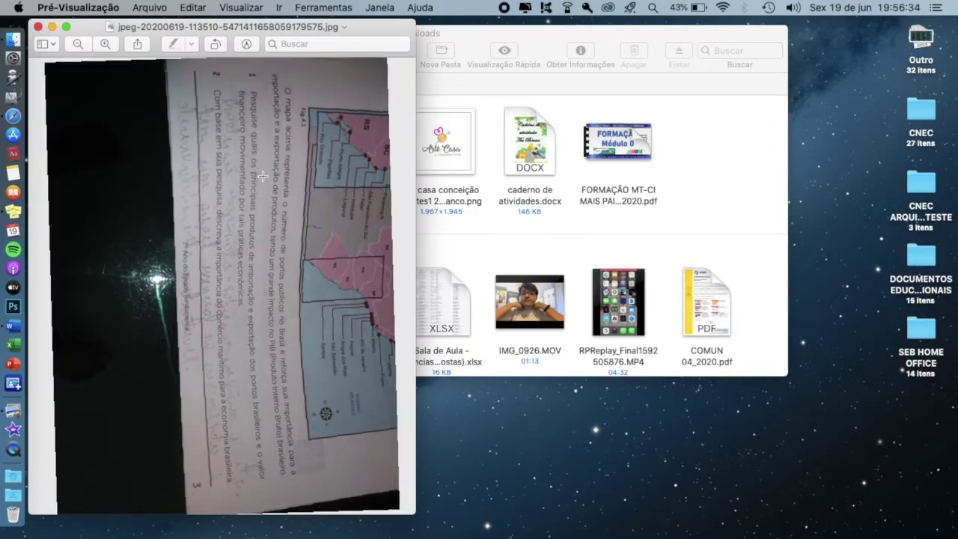
{"action": "scroll", "coordinate": [112, 323], "scroll_direction": "up", "scroll_amount": 5}
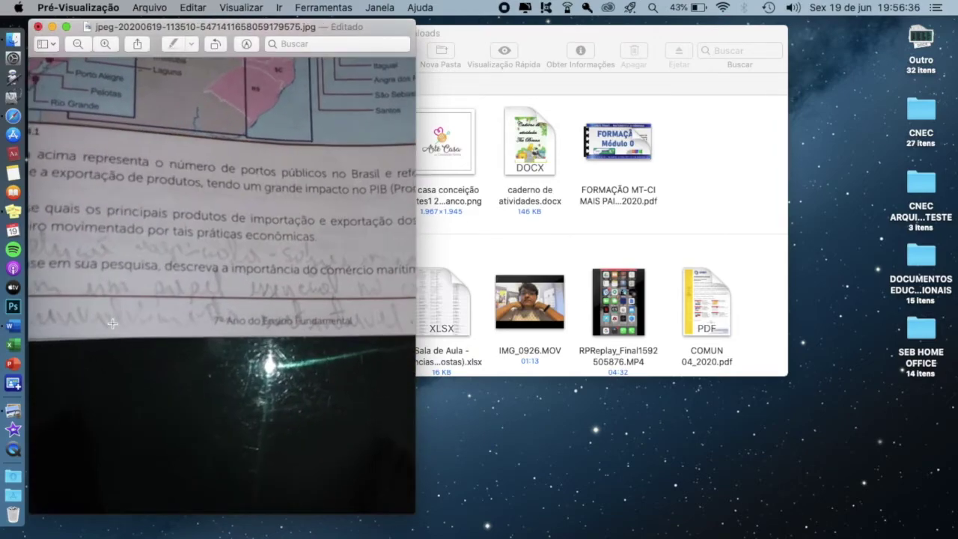
{"action": "scroll", "coordinate": [112, 323], "scroll_direction": "left", "scroll_amount": 2}
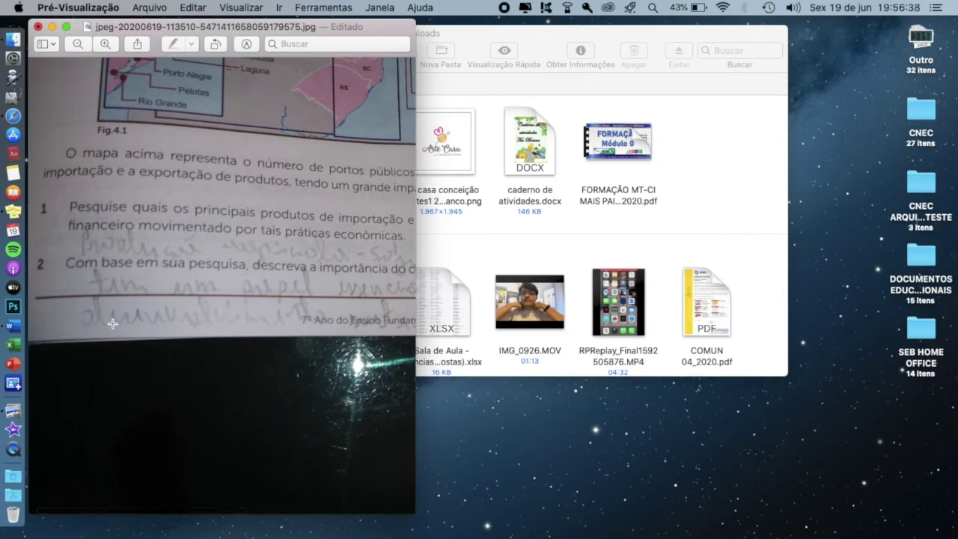
{"action": "scroll", "coordinate": [193, 335], "scroll_direction": "right", "scroll_amount": 6}
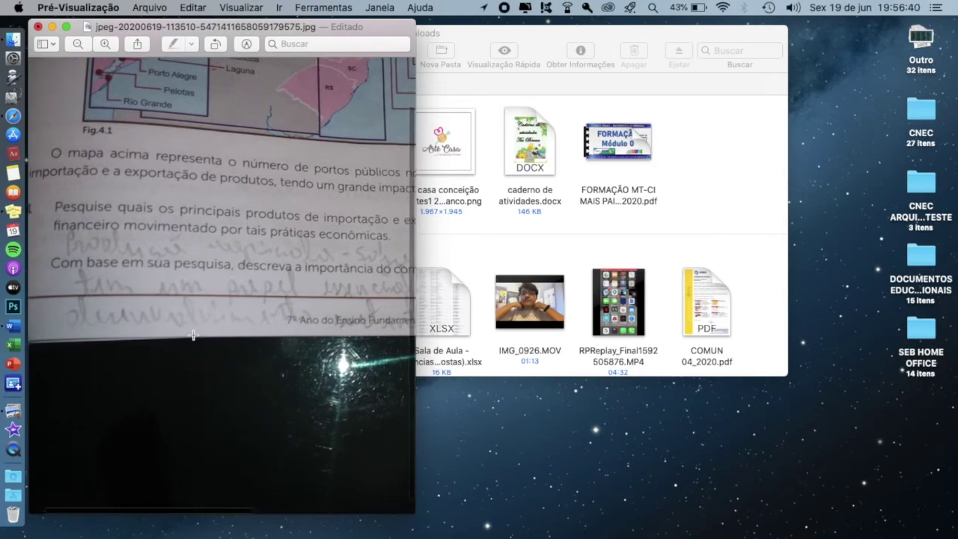
{"action": "scroll", "coordinate": [193, 335], "scroll_direction": "right", "scroll_amount": 5}
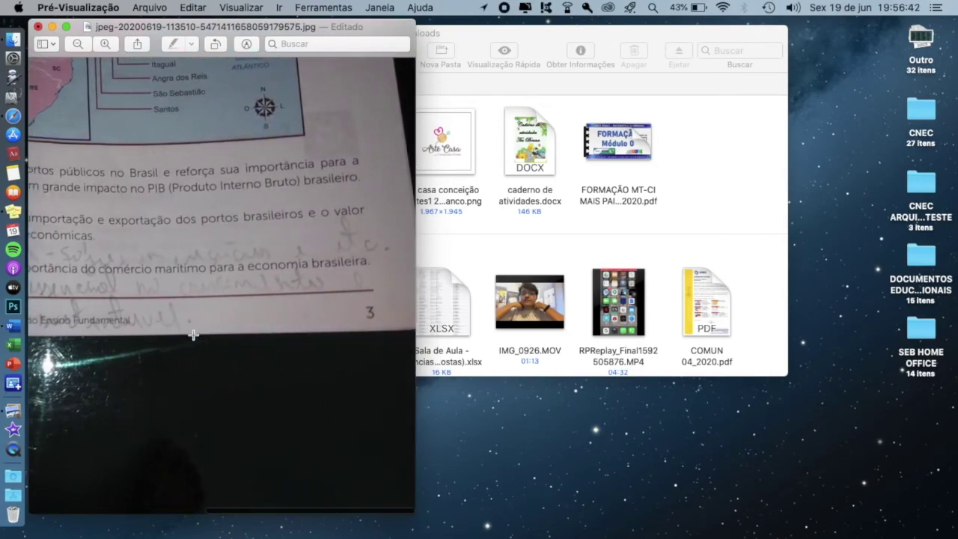
{"action": "scroll", "coordinate": [193, 336], "scroll_direction": "left", "scroll_amount": 10}
{"action": "key", "text": "super+9"}
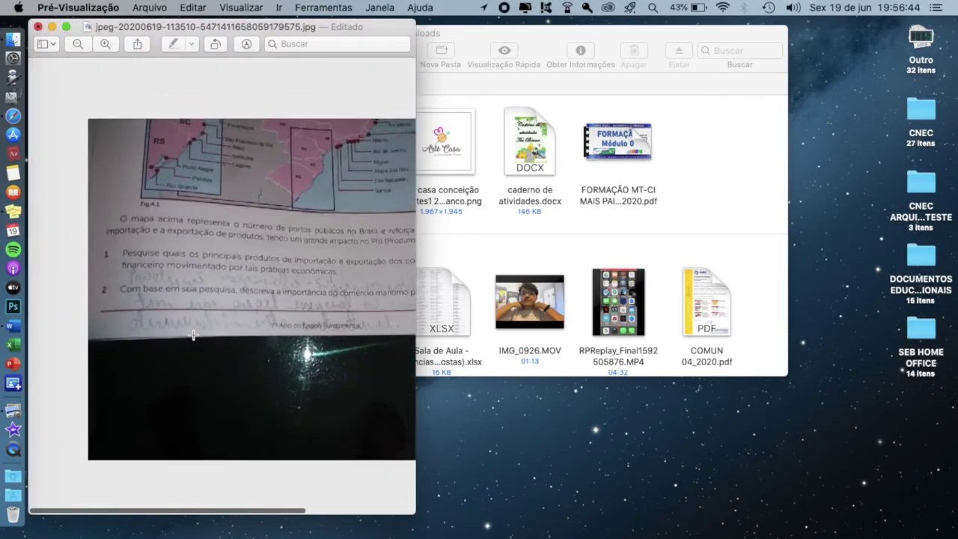
{"action": "left_click", "coordinate": [38, 27]}
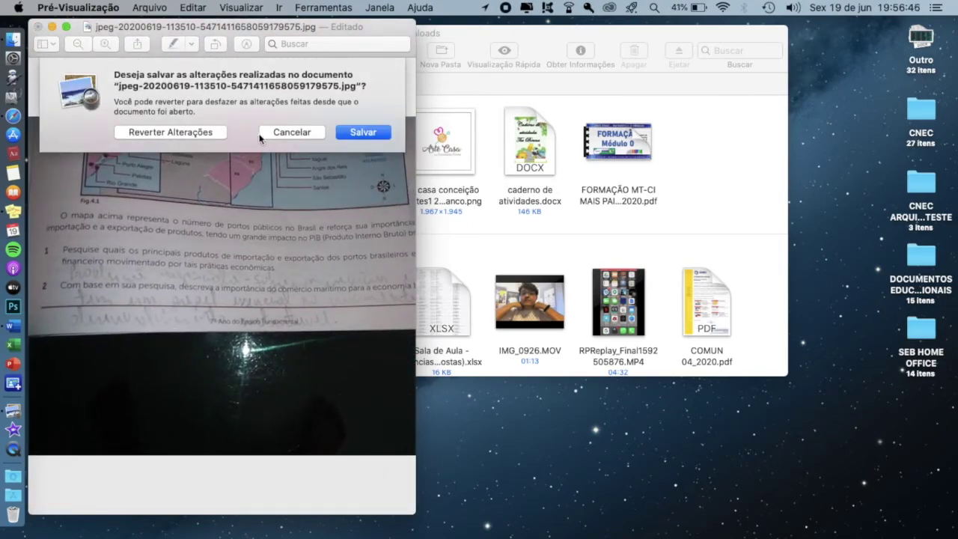
{"action": "left_click", "coordinate": [206, 134]}
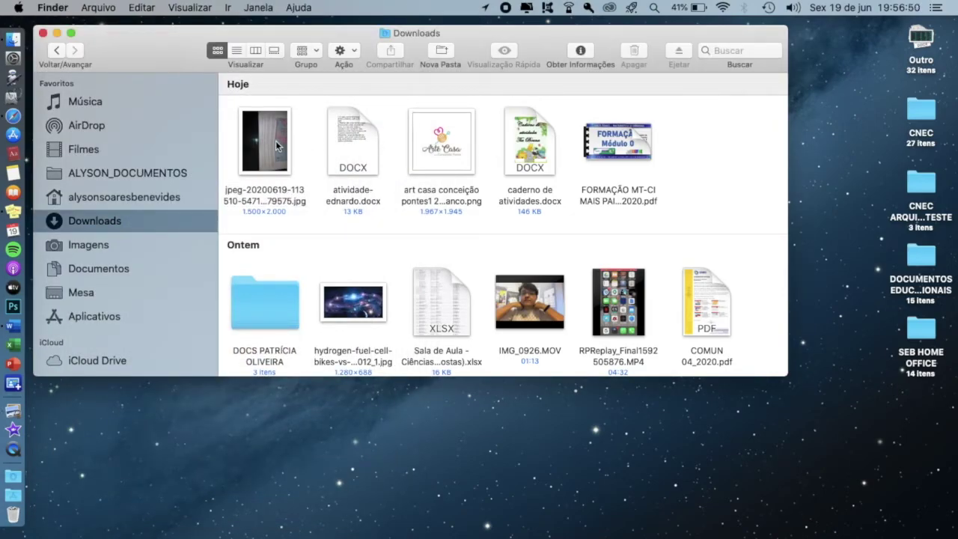
- Check the downloaded JPG response again with Quick Look in the Downloads folder and close the preview
{"action": "left_click", "coordinate": [275, 142]}
{"action": "key", "text": "space"}
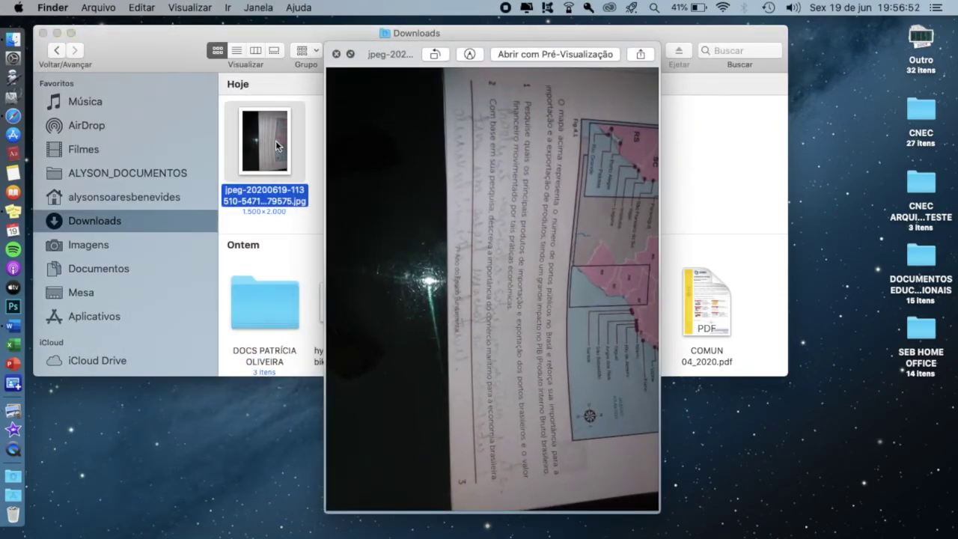
{"action": "key", "text": "space"}
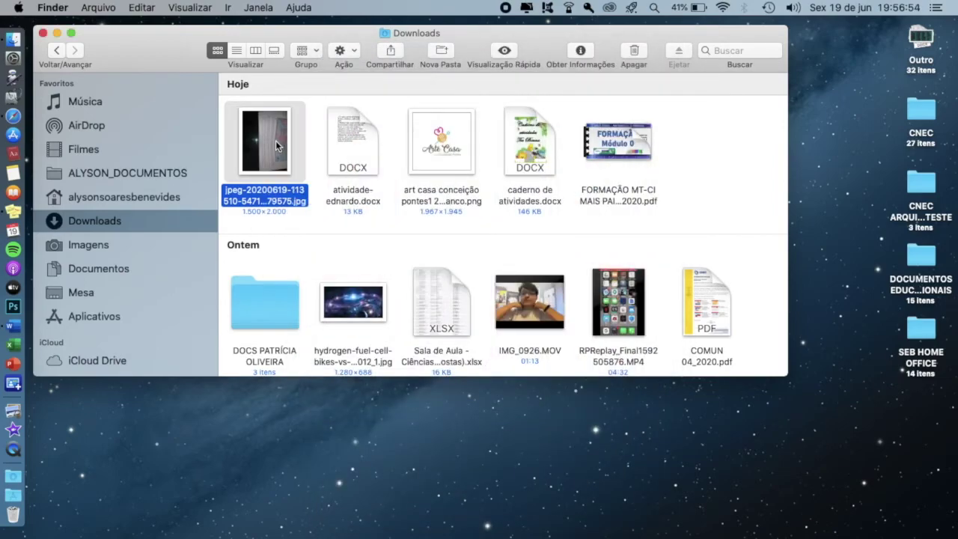
{"action": "left_click", "coordinate": [310, 138]}
{"action": "left_click", "coordinate": [348, 142]}
{"action": "left_click", "coordinate": [263, 132]}
{"action": "left_click", "coordinate": [353, 129]}
{"action": "left_click", "coordinate": [305, 143]}
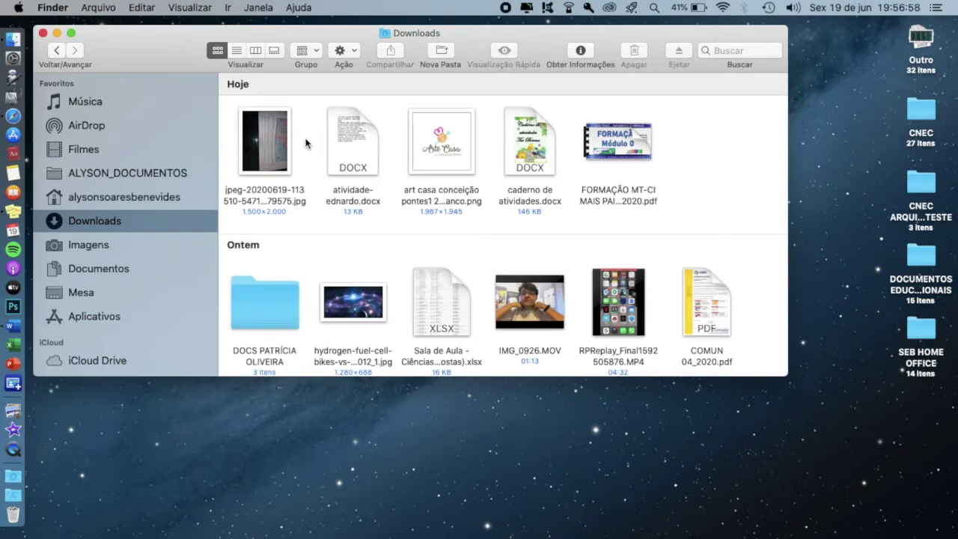
{"action": "key", "text": "super+Tab"}
{"action": "key", "text": "super+Tab"}
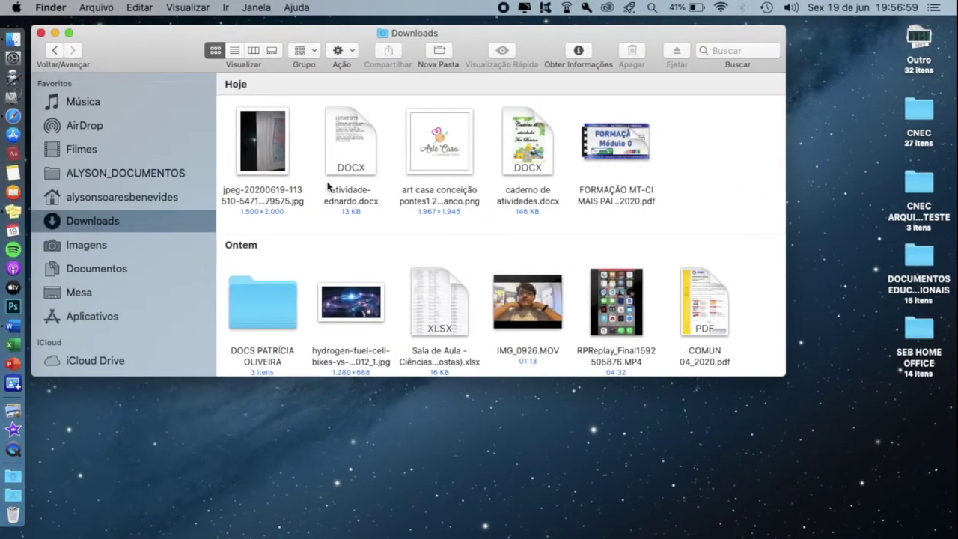
{"action": "left_click", "coordinate": [283, 159]}
{"action": "key", "text": "space"}
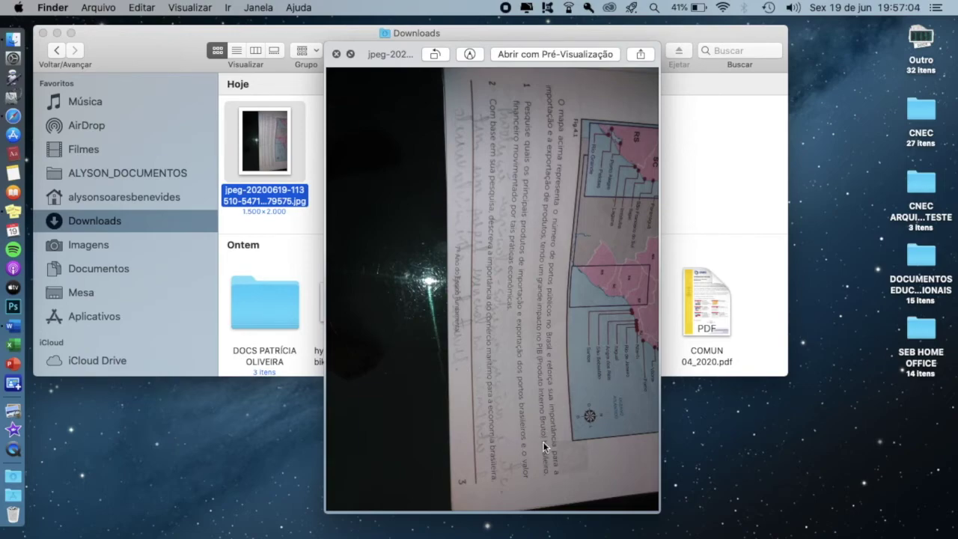
{"action": "key", "text": "space"}
{"action": "left_click", "coordinate": [486, 164]}
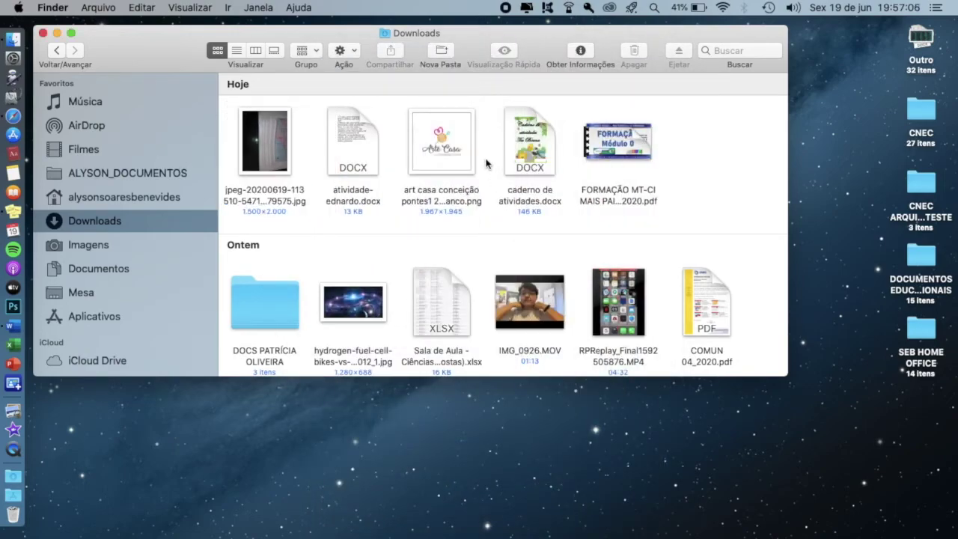
- Move the downloaded JPG and "atividade-ednardo.docx" responses to the Trash, and return to the responses page in Safari
{"action": "left_click_drag", "start_coordinate": [387, 135], "coordinate": [271, 142]}
{"action": "key", "text": "super+BackSpace"}
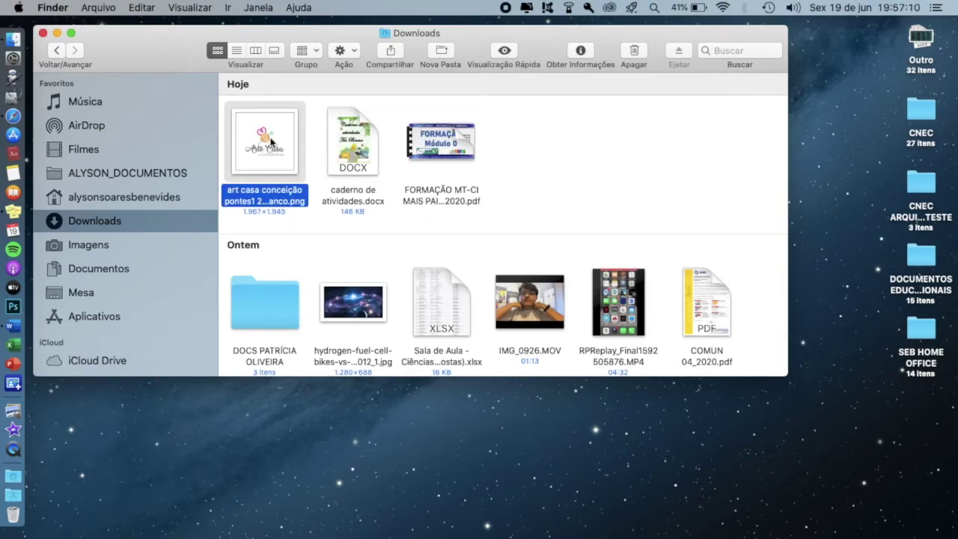
{"action": "left_click", "coordinate": [553, 133]}
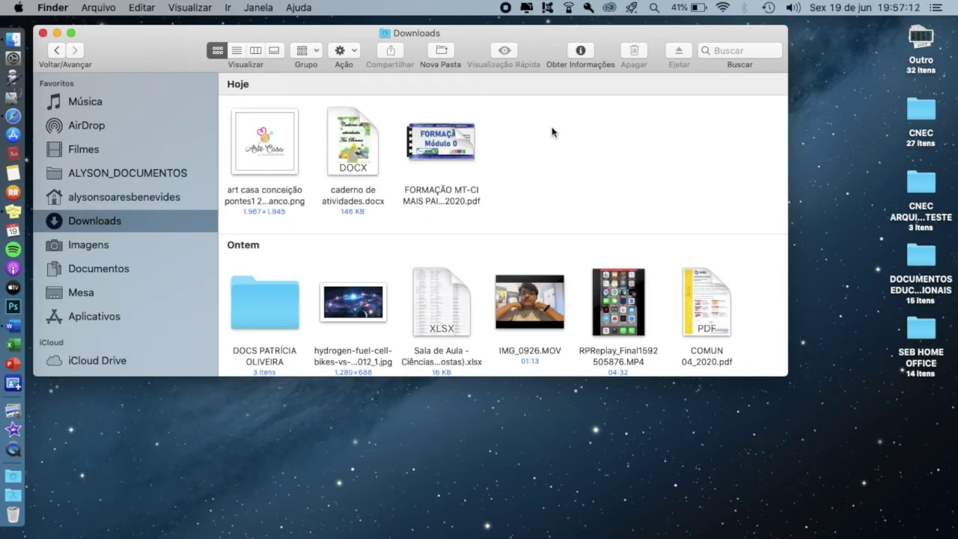
{"action": "key", "text": "super+Tab"}
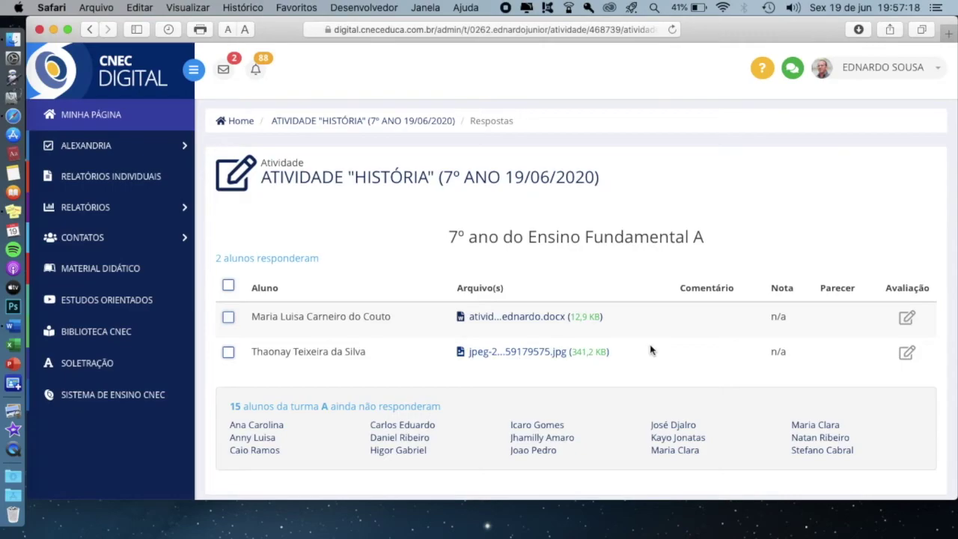
- Fill in the second student's evaluation with a 100% grade and the opinion "SASASAASASAS", cancel it, and dismiss the Adobe pop-up
{"action": "left_click", "coordinate": [906, 358]}
{"action": "left_click_drag", "start_coordinate": [385, 205], "coordinate": [537, 205]}
{"action": "left_click", "coordinate": [523, 266]}
{"action": "type", "text": "SASASAASASAS"}
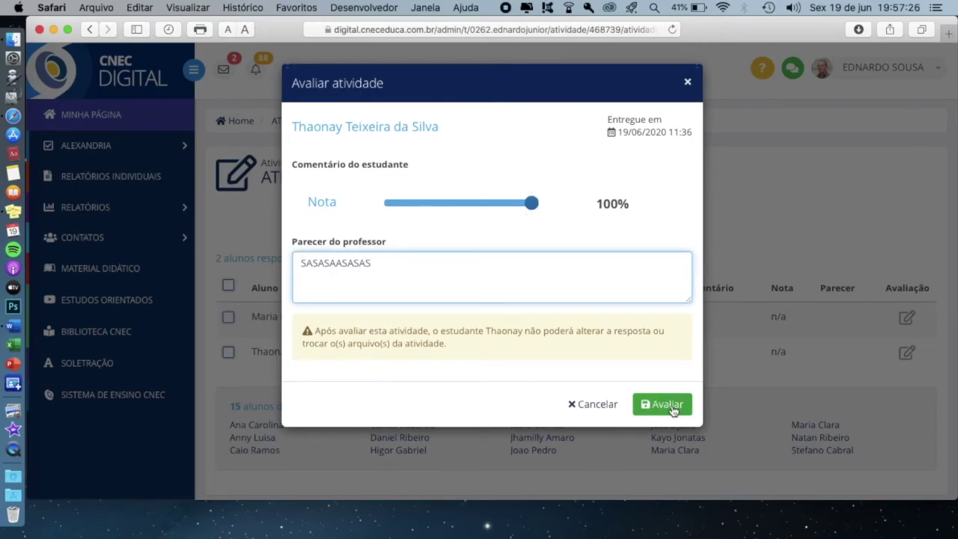
{"action": "left_click", "coordinate": [591, 405]}
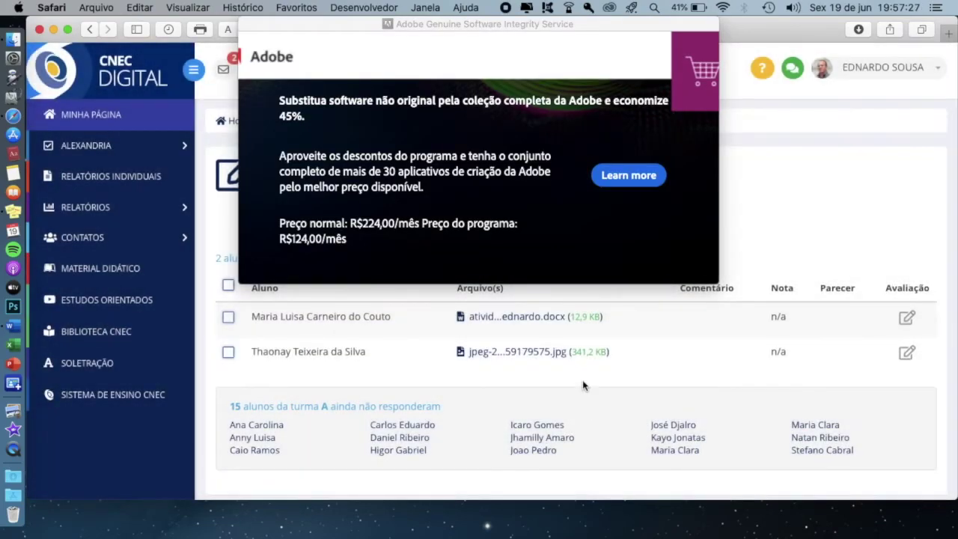
{"action": "left_click", "coordinate": [629, 175]}
{"action": "left_click", "coordinate": [500, 52]}
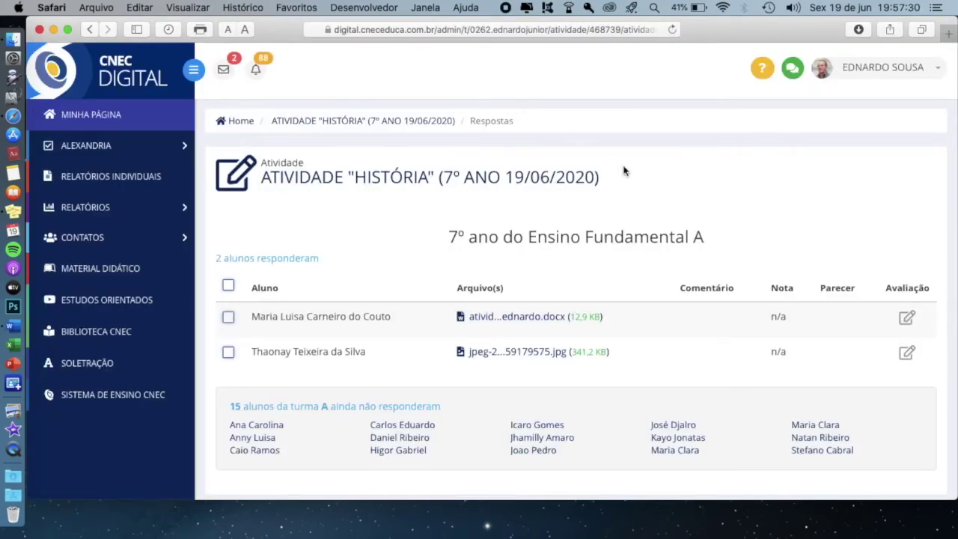
- Review the responses list, return to the teacher's page, and look over the published "HISTÓRIA" activity
{"action": "scroll", "coordinate": [733, 204], "scroll_direction": "down", "scroll_amount": 3}
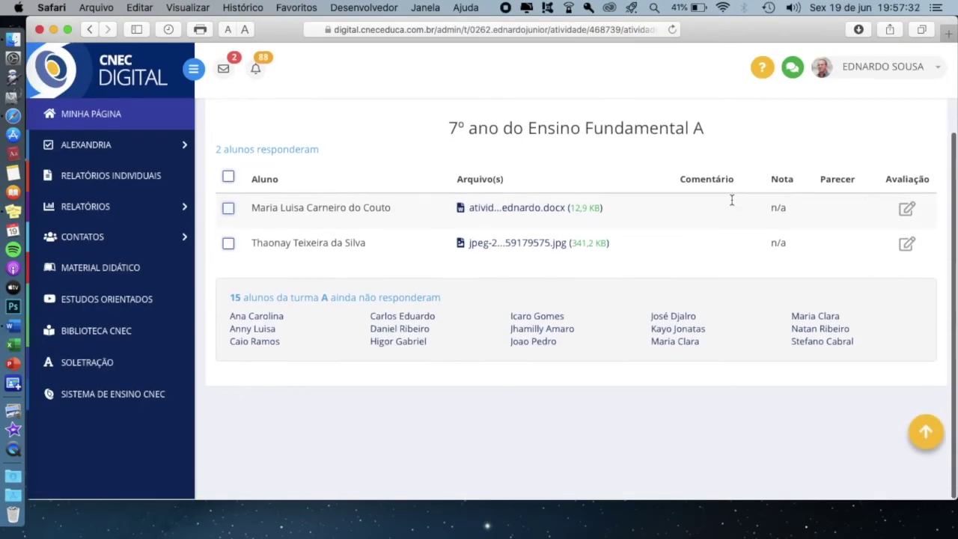
{"action": "scroll", "coordinate": [733, 204], "scroll_direction": "up", "scroll_amount": 3}
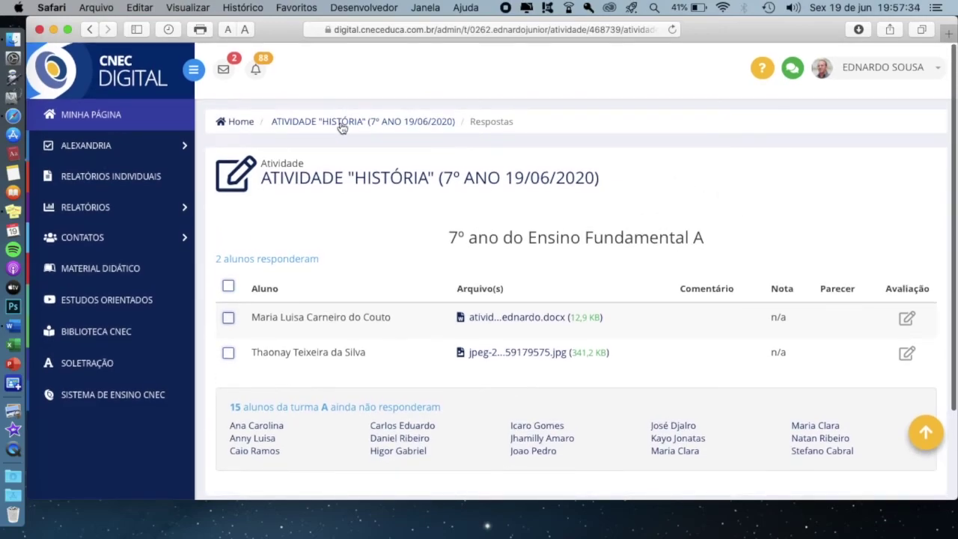
{"action": "left_click", "coordinate": [89, 29]}
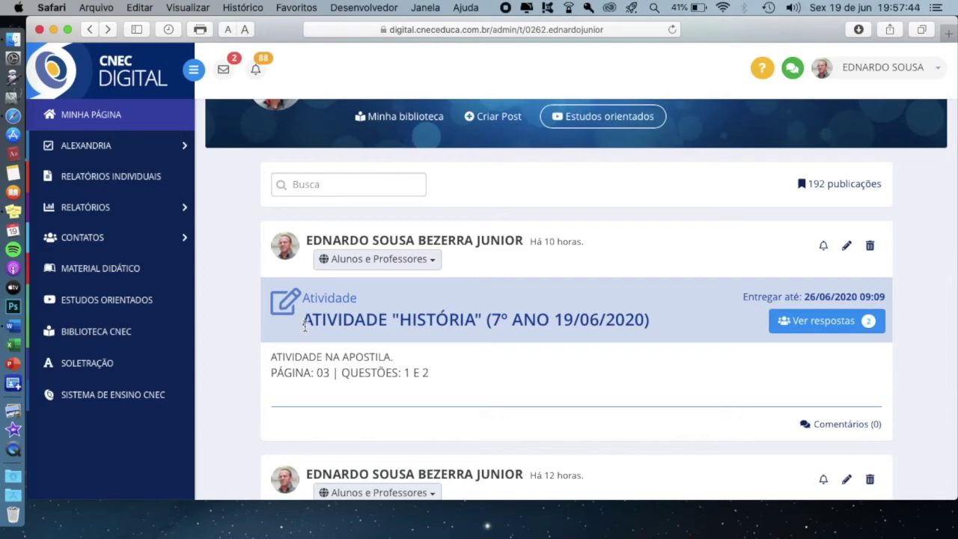
{"action": "scroll", "coordinate": [231, 337], "scroll_direction": "up", "scroll_amount": 2}
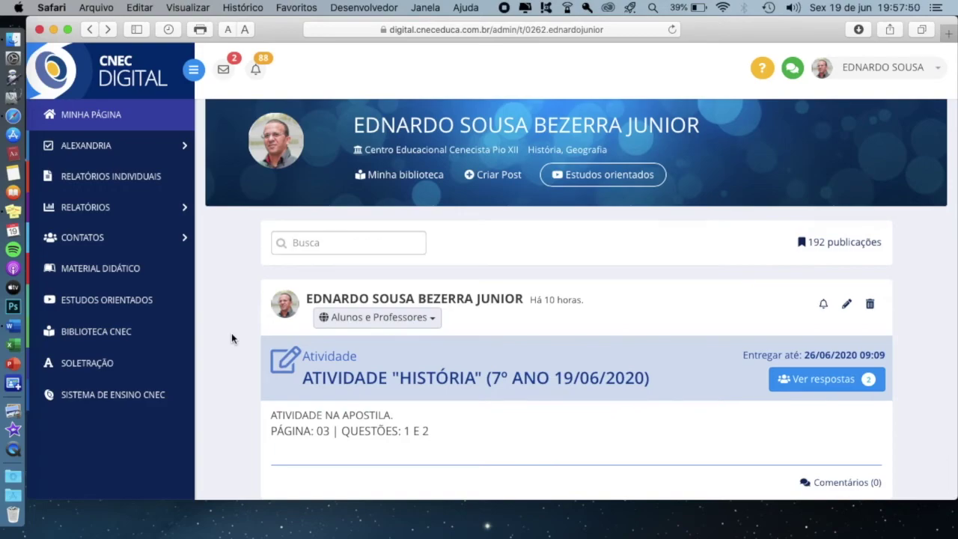
{"action": "scroll", "coordinate": [232, 335], "scroll_direction": "down", "scroll_amount": 1}
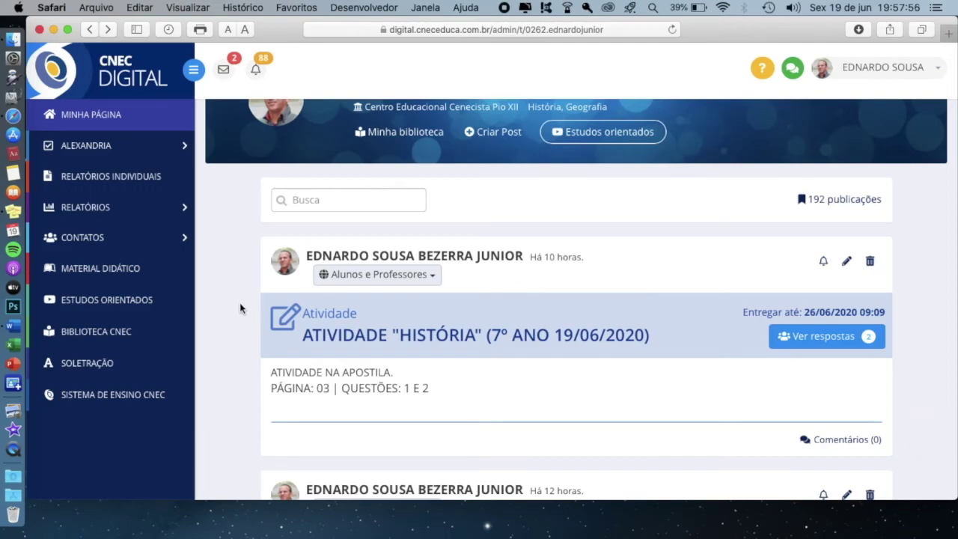
{"action": "scroll", "coordinate": [240, 305], "scroll_direction": "down", "scroll_amount": 6}
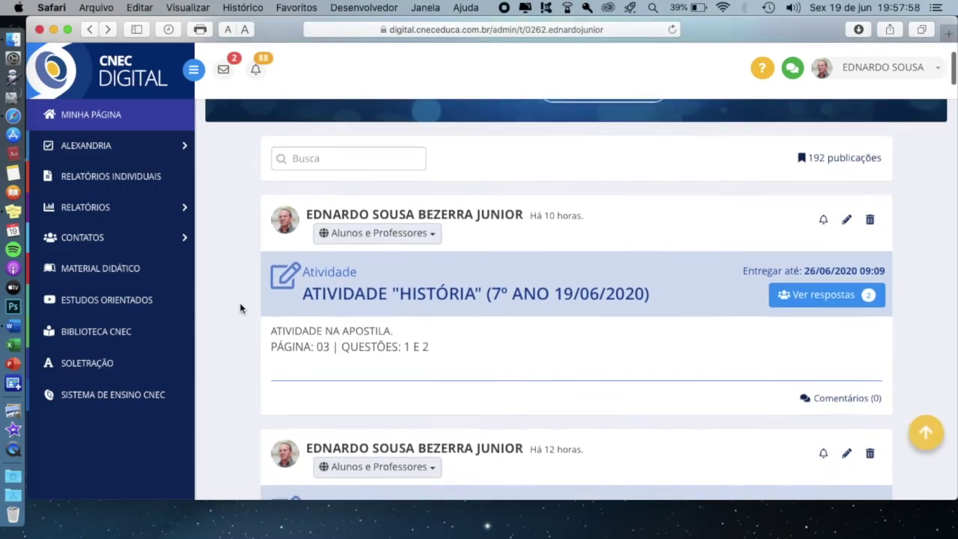
- Look over the 9º ano "HISTÓRIA" activity and videoconference posts of 19/06/2020 and the 9º ano "GEOGRAFIA" activity of 18/06/2020
{"action": "scroll", "coordinate": [241, 308], "scroll_direction": "down", "scroll_amount": 8}
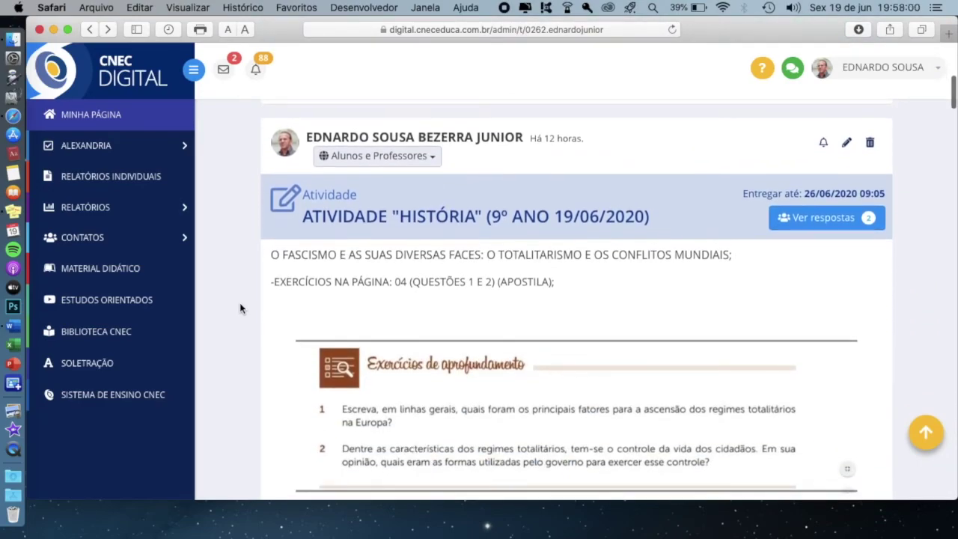
{"action": "scroll", "coordinate": [240, 307], "scroll_direction": "down", "scroll_amount": 3}
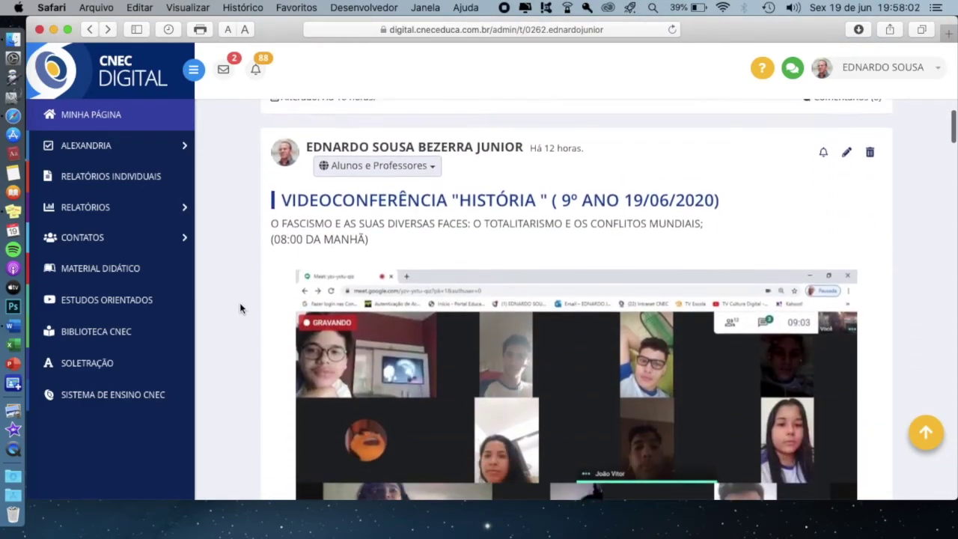
{"action": "scroll", "coordinate": [239, 308], "scroll_direction": "down", "scroll_amount": 1}
{"action": "scroll", "coordinate": [240, 308], "scroll_direction": "down", "scroll_amount": 10}
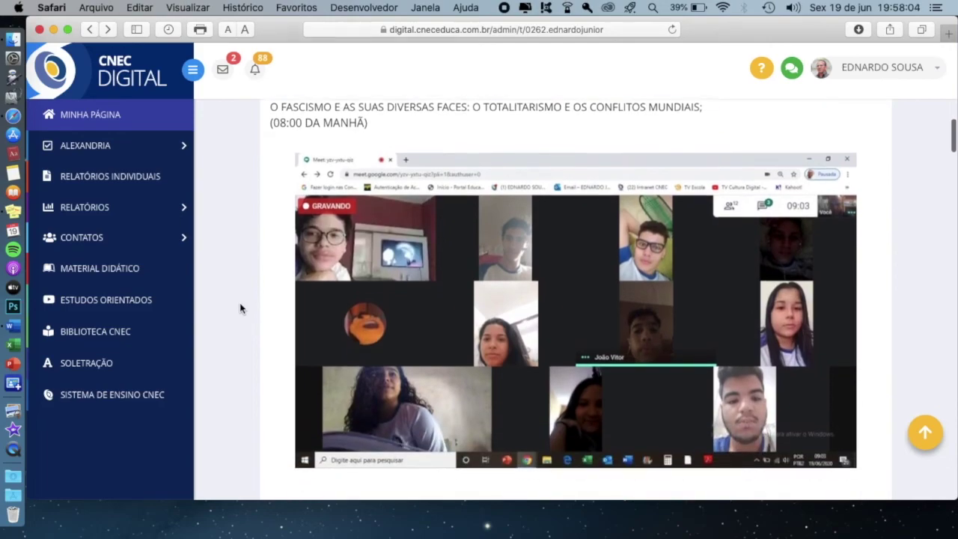
{"action": "scroll", "coordinate": [240, 308], "scroll_direction": "down", "scroll_amount": 2}
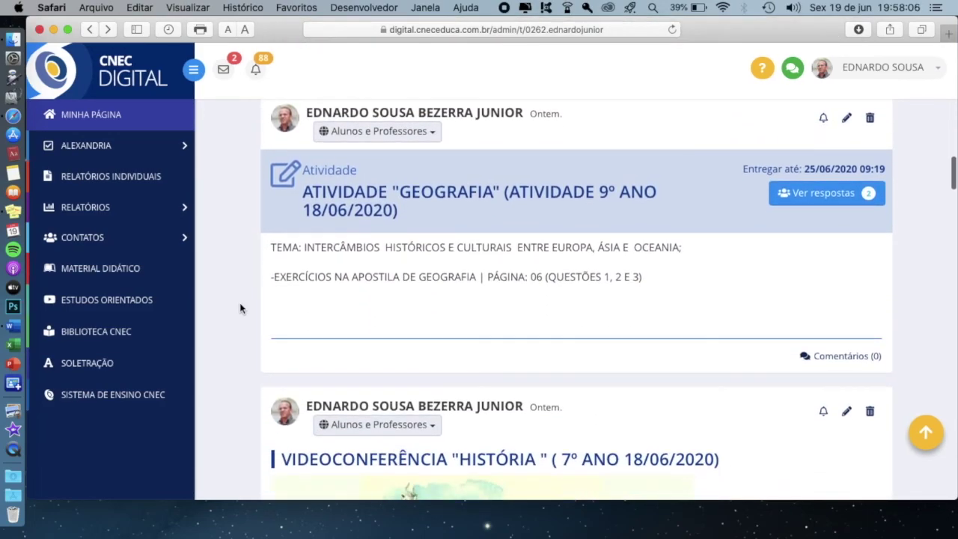
{"action": "scroll", "coordinate": [240, 308], "scroll_direction": "up", "scroll_amount": 2}
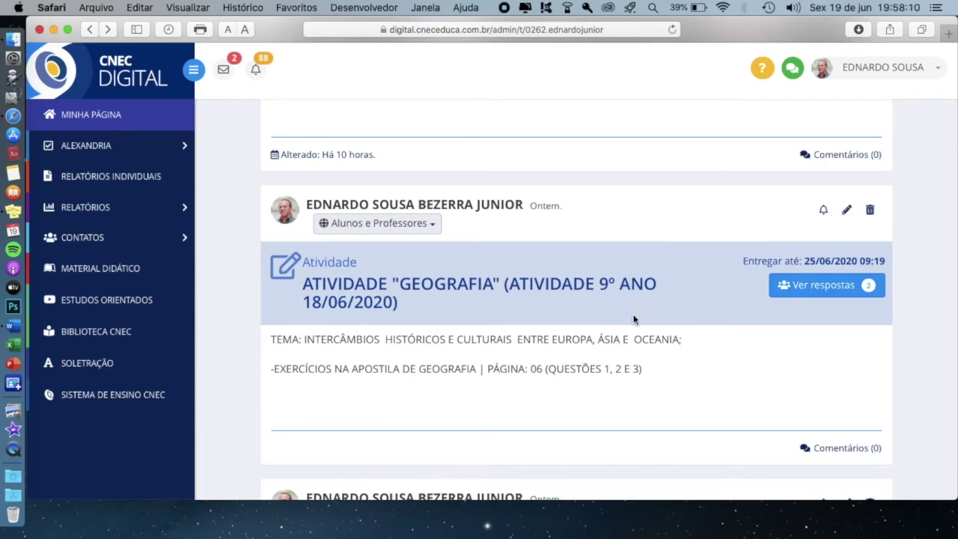
{"action": "scroll", "coordinate": [634, 319], "scroll_direction": "up", "scroll_amount": 1}
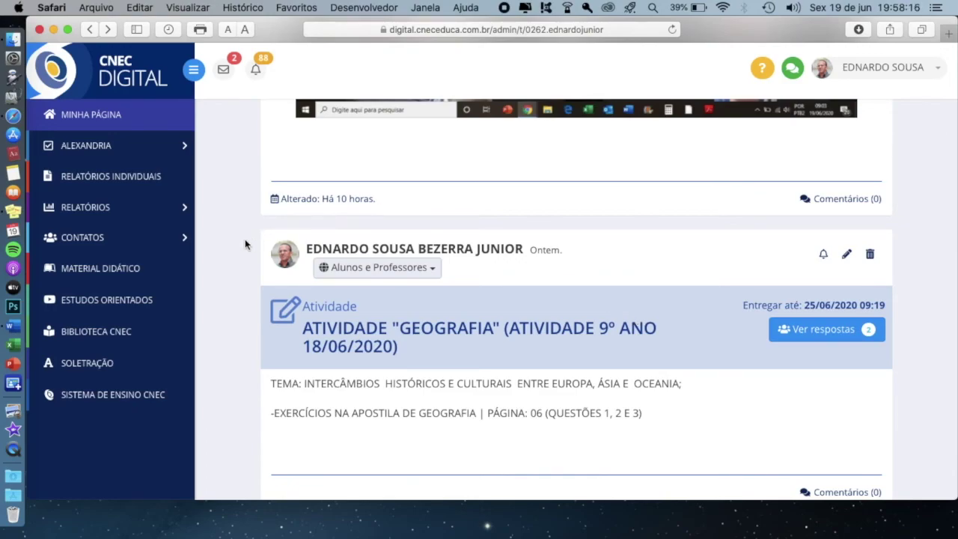
{"action": "scroll", "coordinate": [244, 244], "scroll_direction": "up", "scroll_amount": 10}
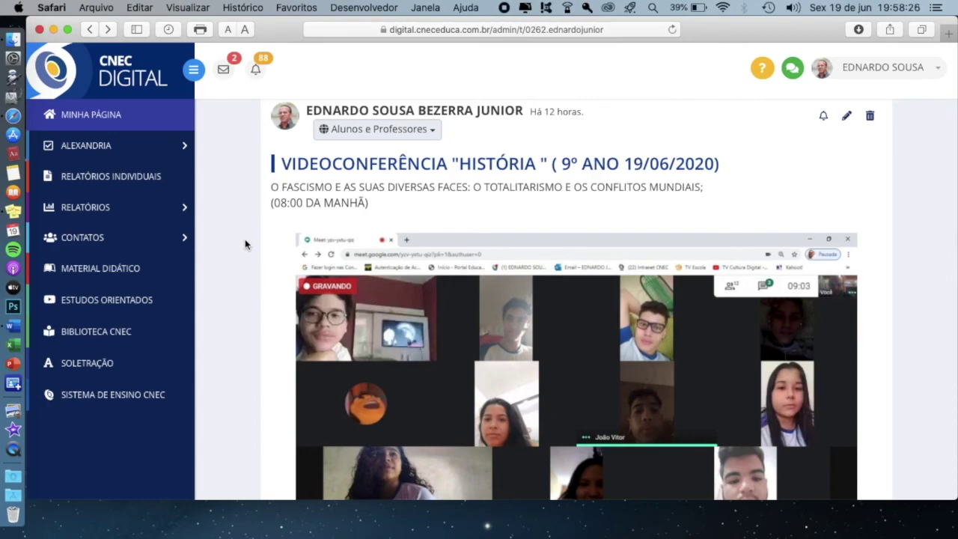
- Examine the titles and class images of the 9º ano "GEOGRAFIA" and 6º ano "HISTÓRIA" videoconference posts, and return to the newest publications
{"action": "scroll", "coordinate": [245, 244], "scroll_direction": "down", "scroll_amount": 10}
{"action": "scroll", "coordinate": [244, 244], "scroll_direction": "down", "scroll_amount": 10}
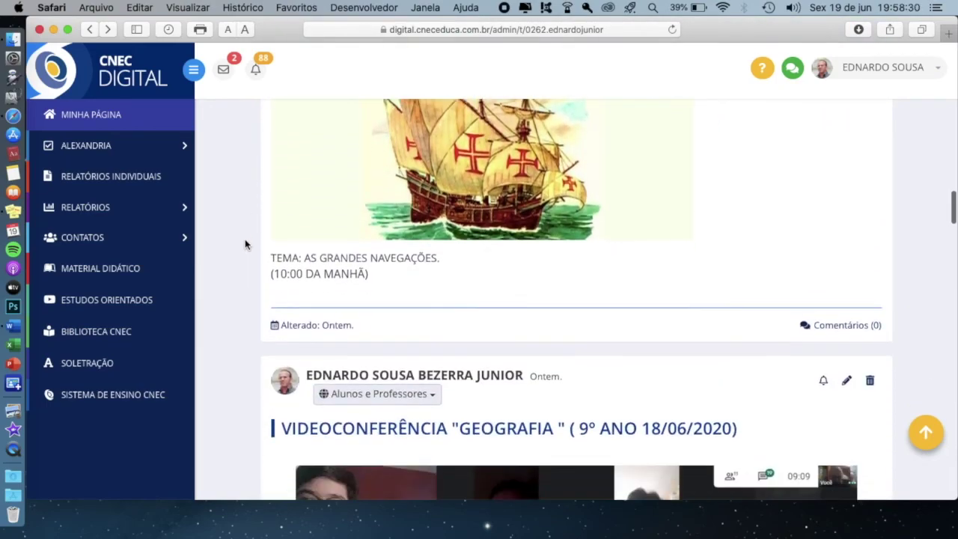
{"action": "scroll", "coordinate": [245, 244], "scroll_direction": "down", "scroll_amount": 5}
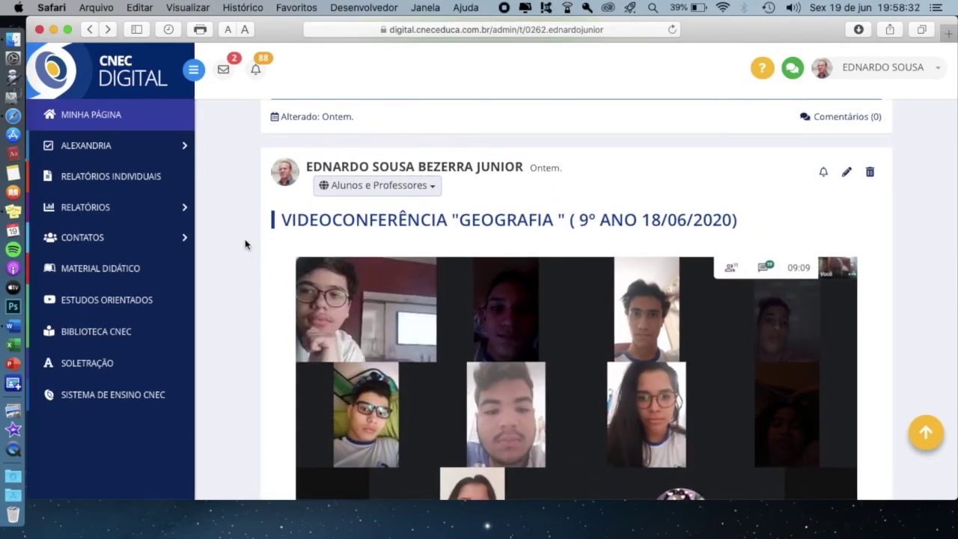
{"action": "scroll", "coordinate": [245, 244], "scroll_direction": "down", "scroll_amount": 1}
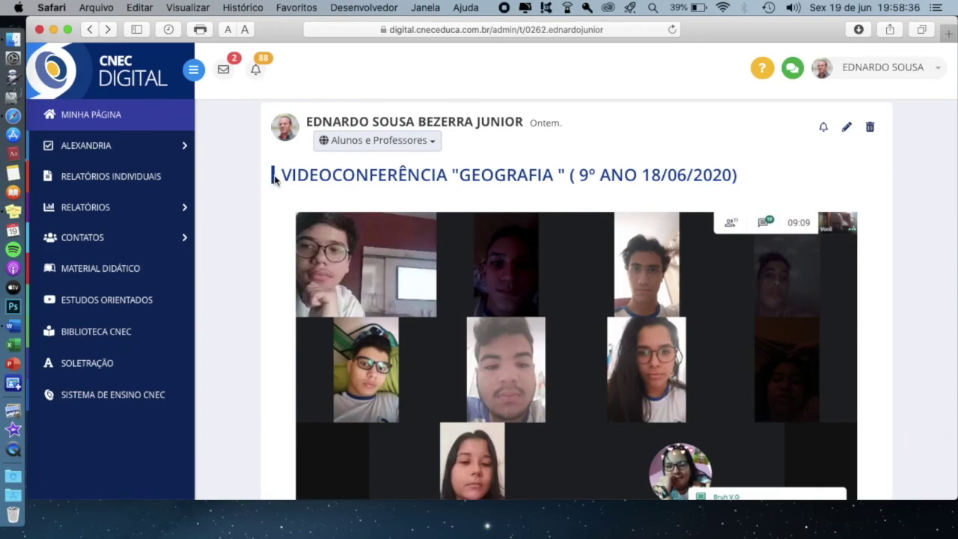
{"action": "left_click_drag", "start_coordinate": [283, 174], "coordinate": [738, 173]}
{"action": "left_click", "coordinate": [747, 171]}
{"action": "scroll", "coordinate": [637, 317], "scroll_direction": "down", "scroll_amount": 2}
{"action": "scroll", "coordinate": [503, 298], "scroll_direction": "down", "scroll_amount": 10}
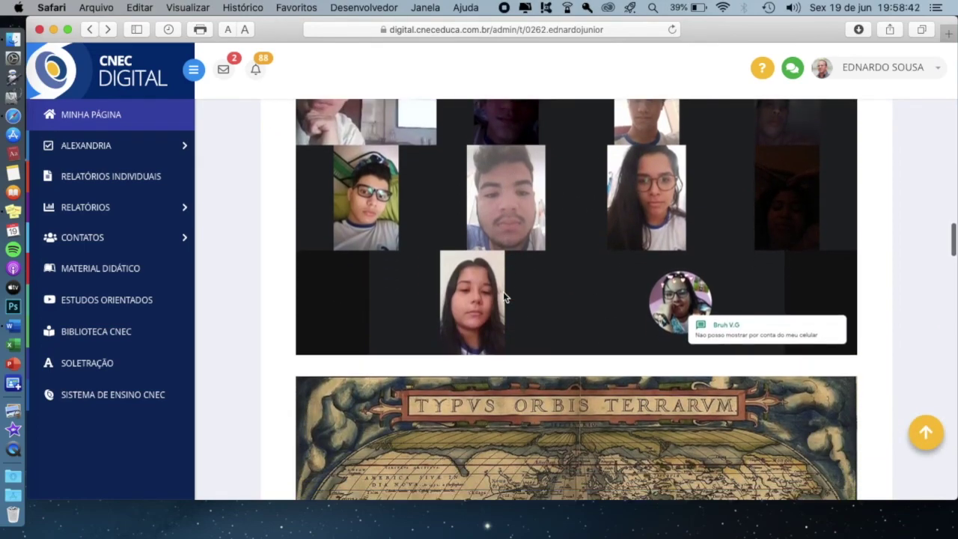
{"action": "scroll", "coordinate": [503, 297], "scroll_direction": "down", "scroll_amount": 8}
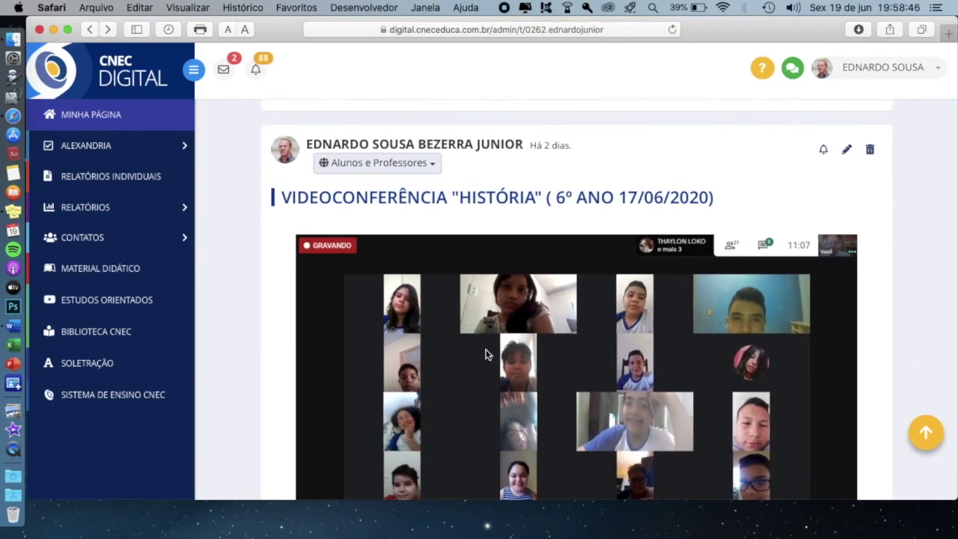
{"action": "scroll", "coordinate": [573, 369], "scroll_direction": "down", "scroll_amount": 2}
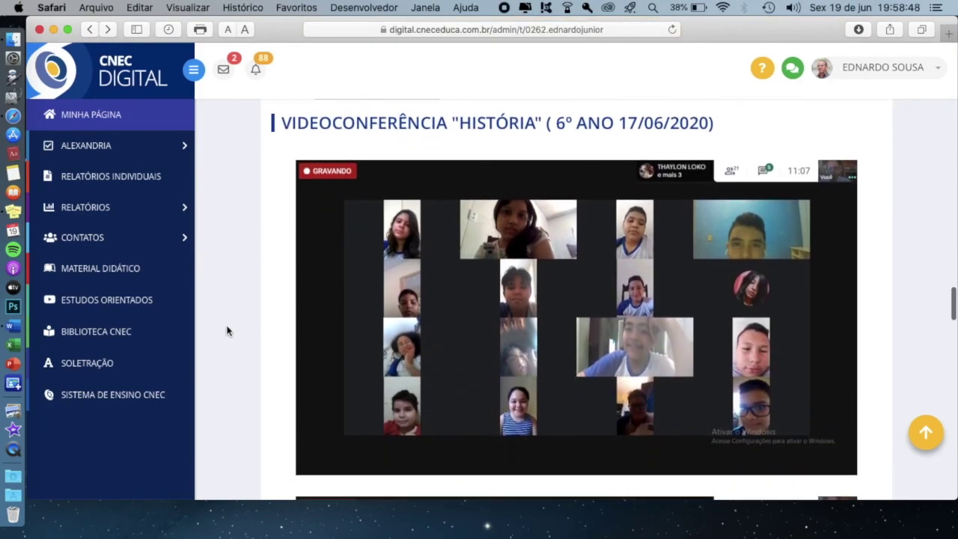
{"action": "scroll", "coordinate": [228, 331], "scroll_direction": "up", "scroll_amount": 15}
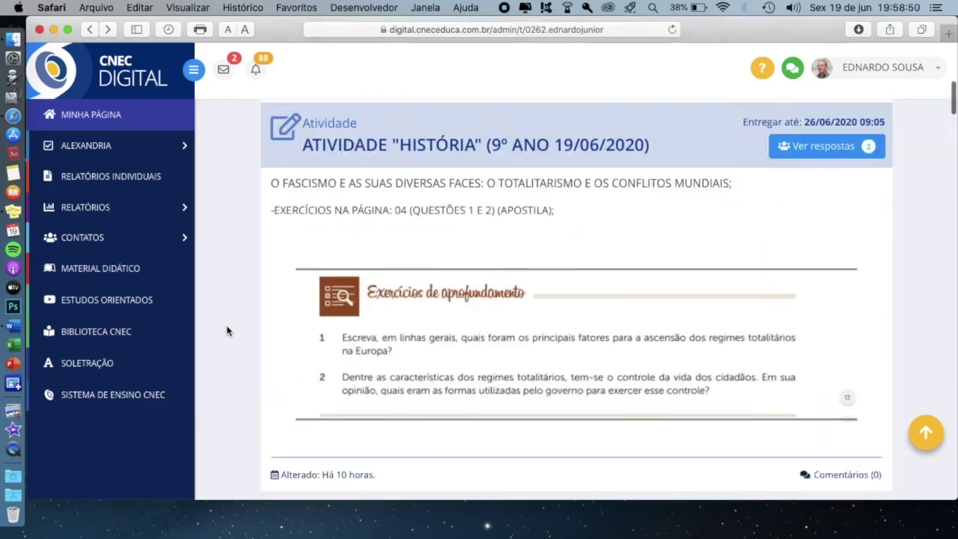
{"action": "scroll", "coordinate": [229, 331], "scroll_direction": "up", "scroll_amount": 5}
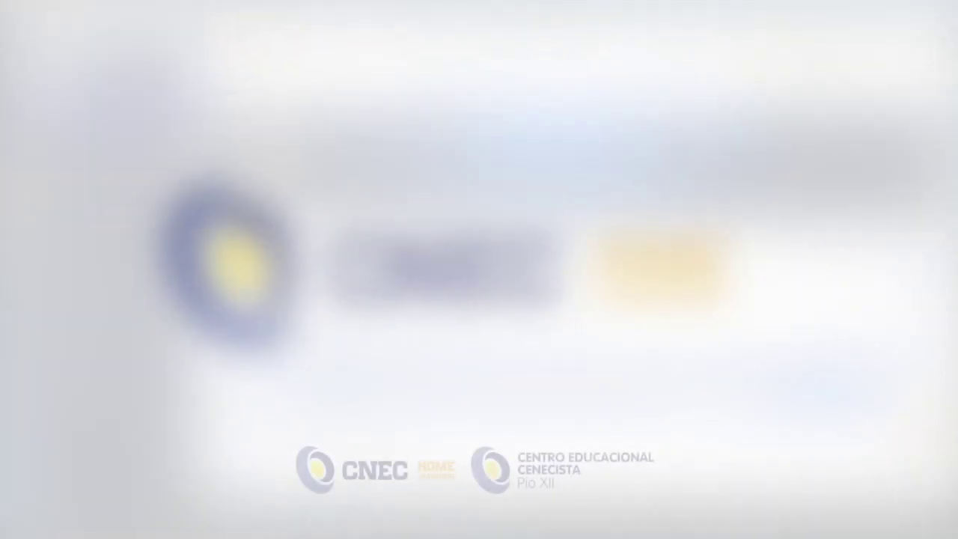